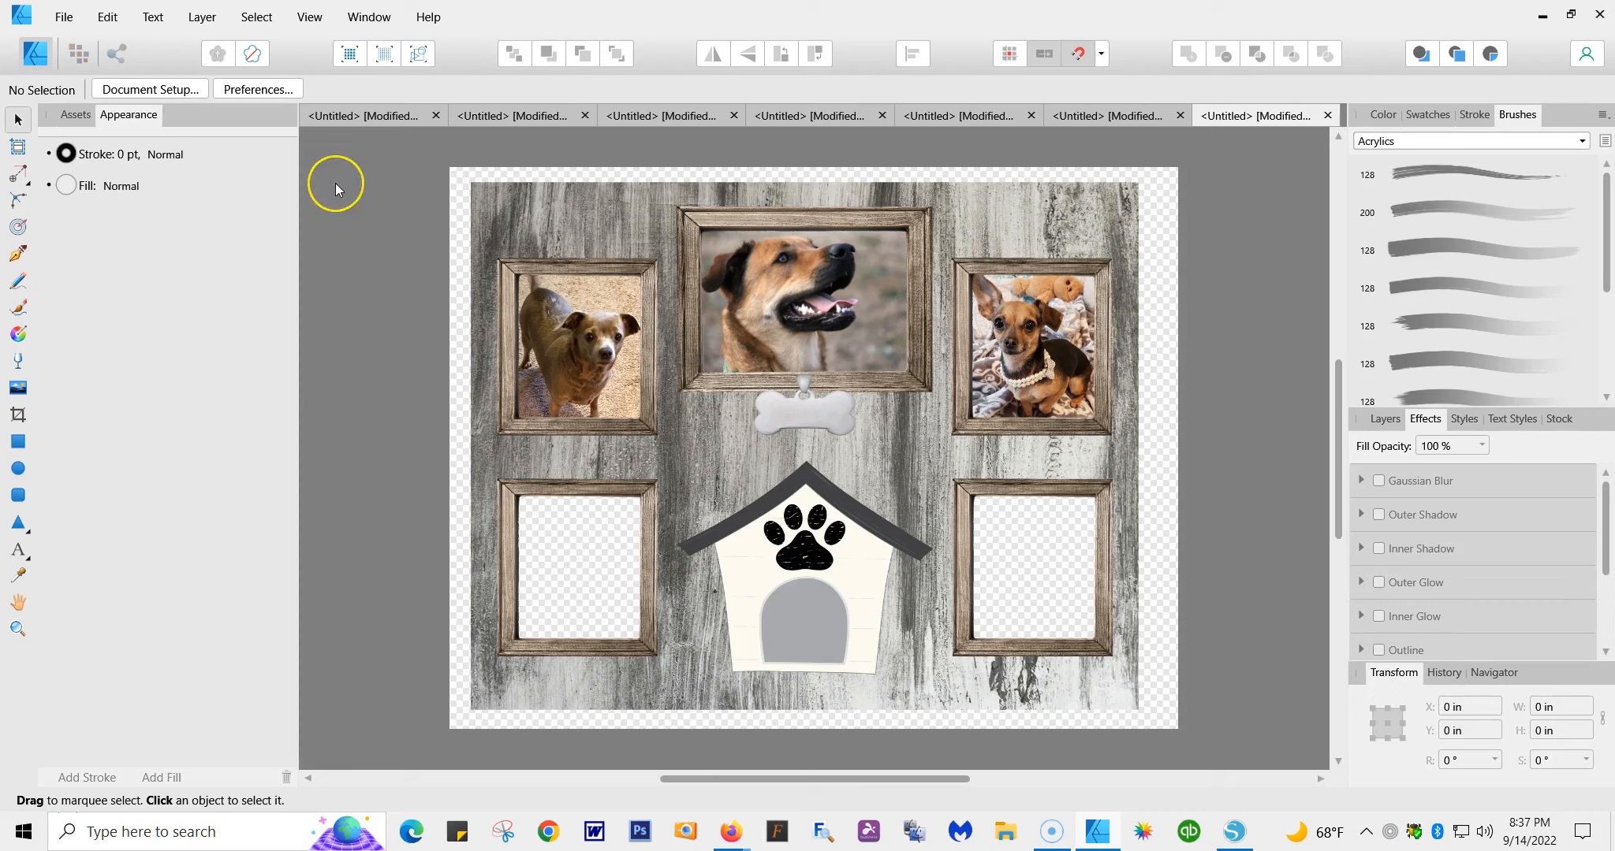
Step: Start a new document with a page 17 in wide and 50 in high at 300 DPI in portrait orientation
left_click(62, 20)
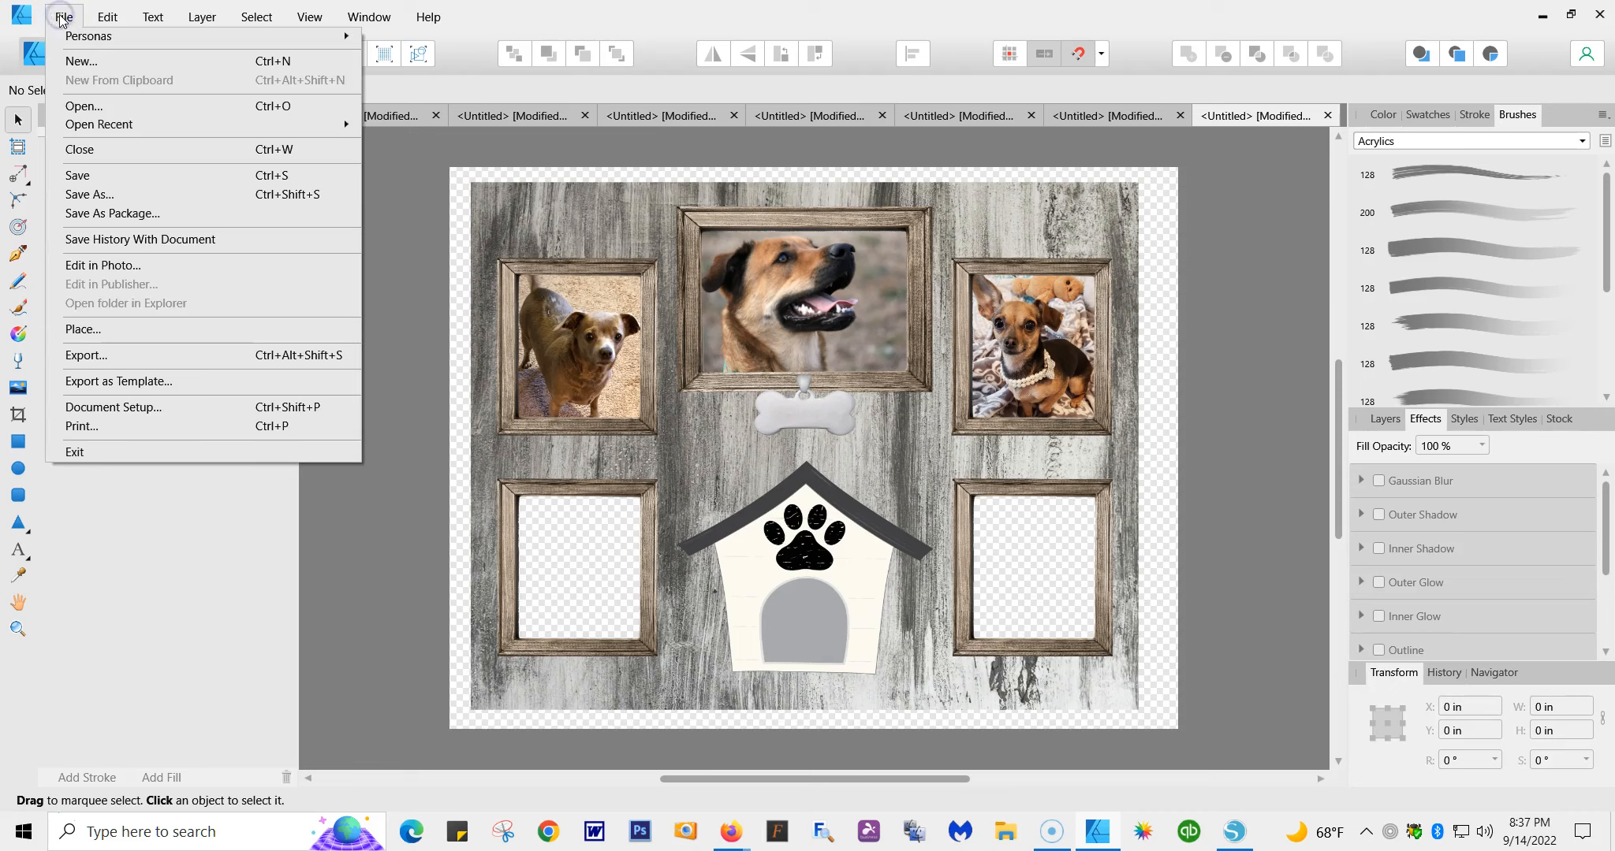
left_click(79, 64)
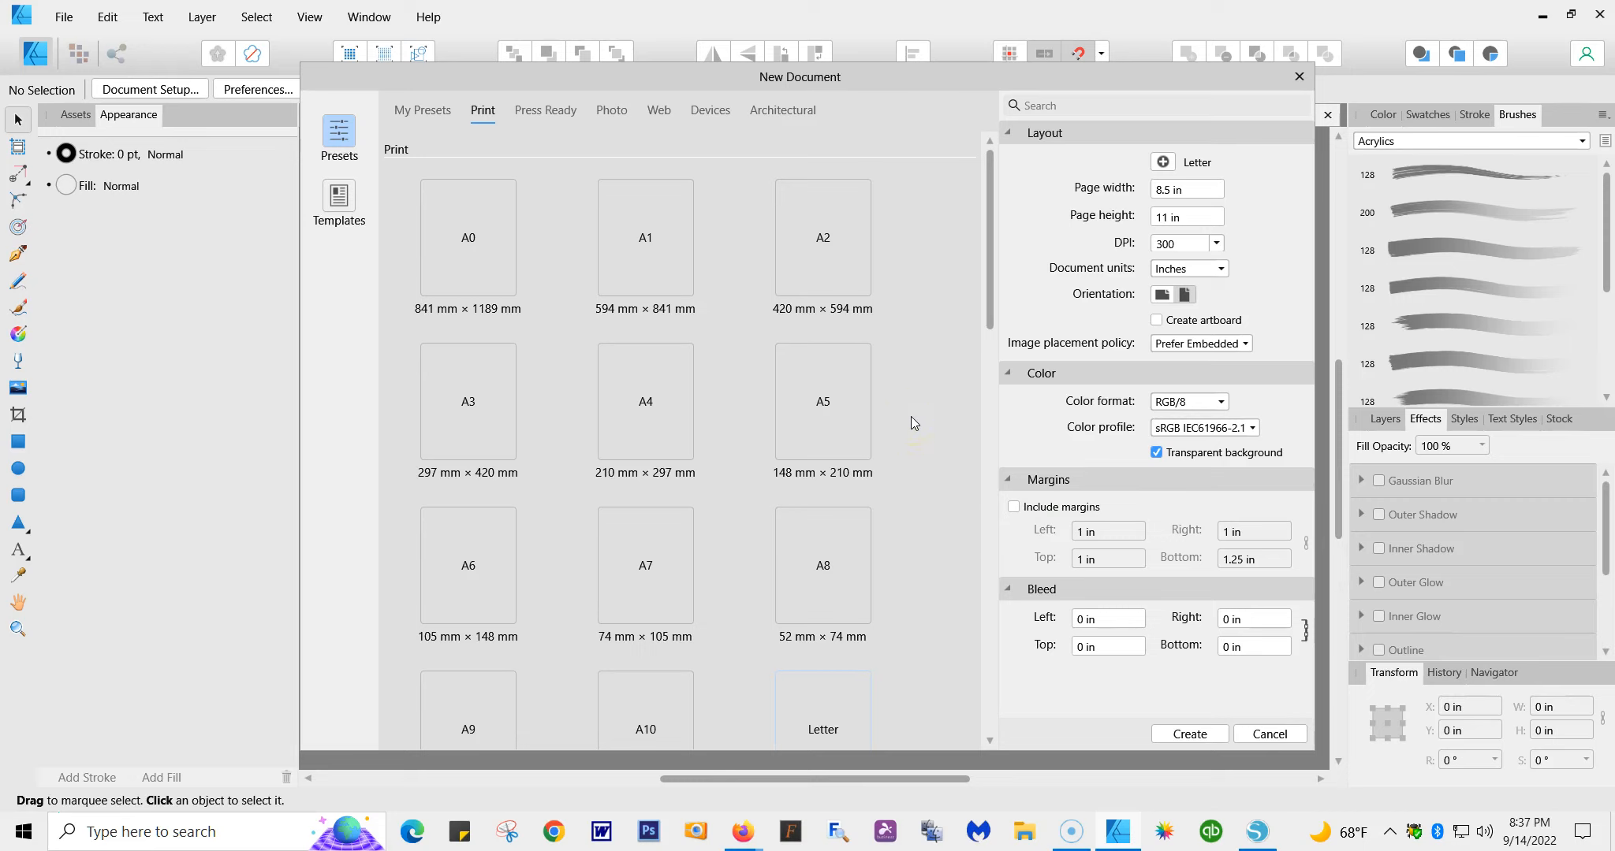
left_click(1191, 197)
type("17")
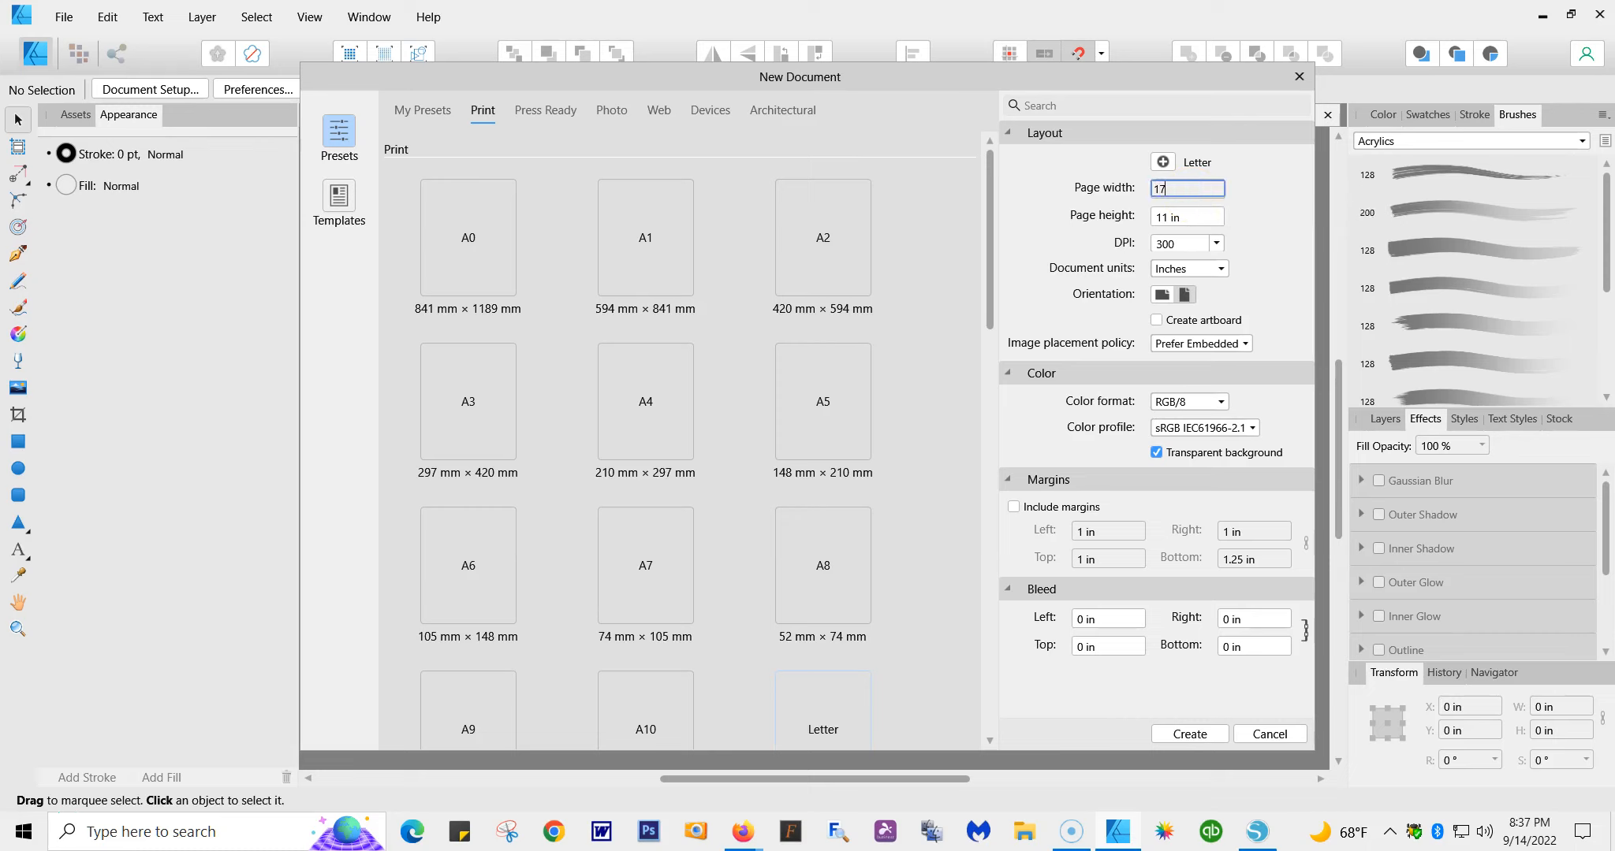
left_click(1192, 216)
left_click_drag(1192, 216, 1147, 224)
type("50")
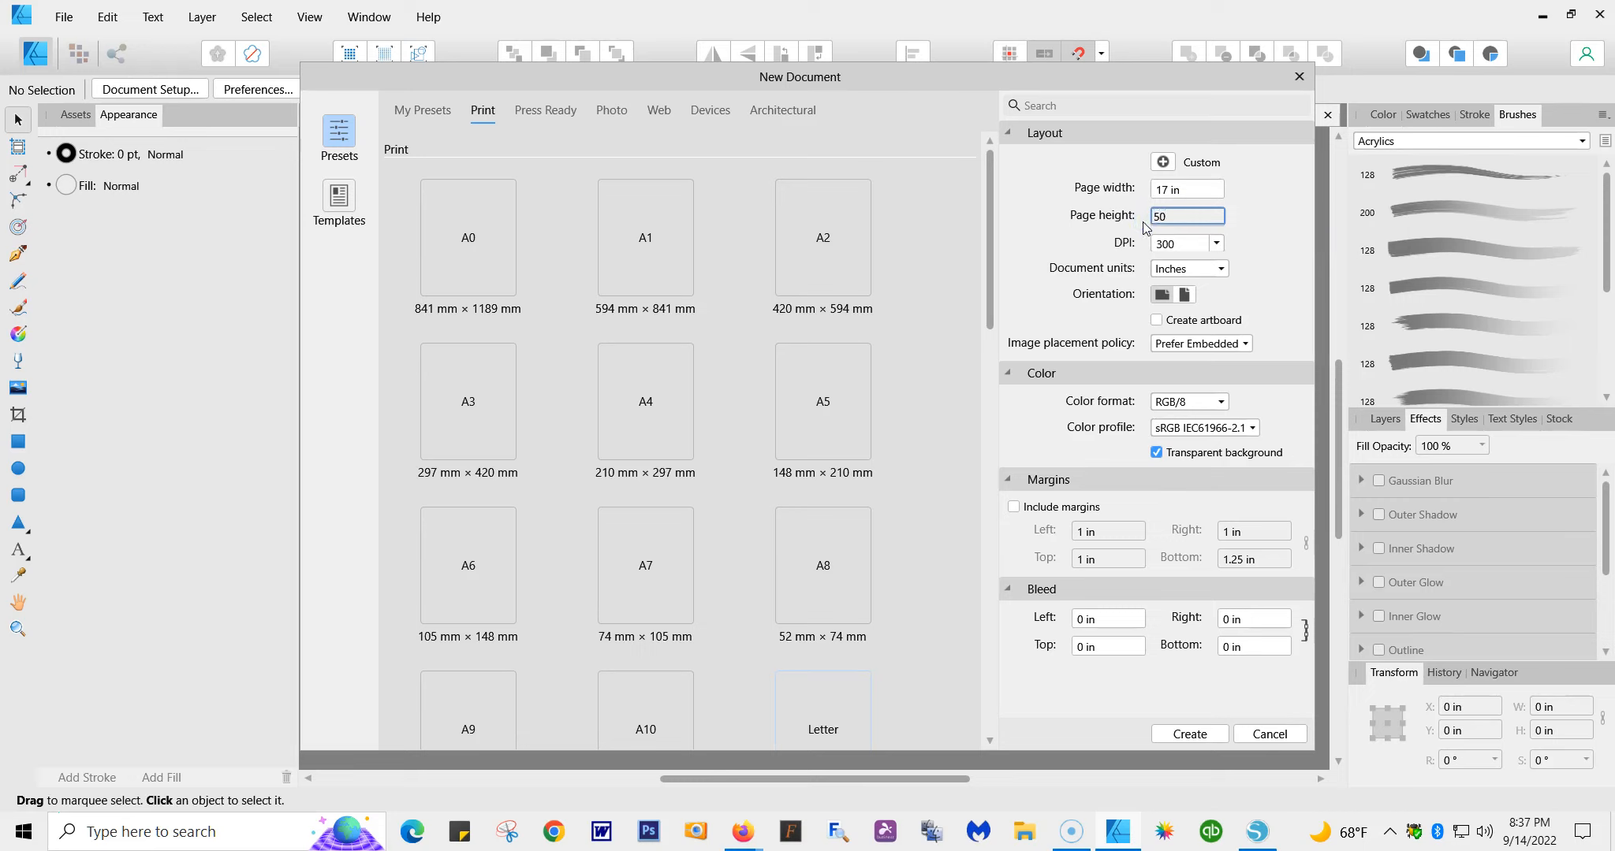
double_click(1194, 189)
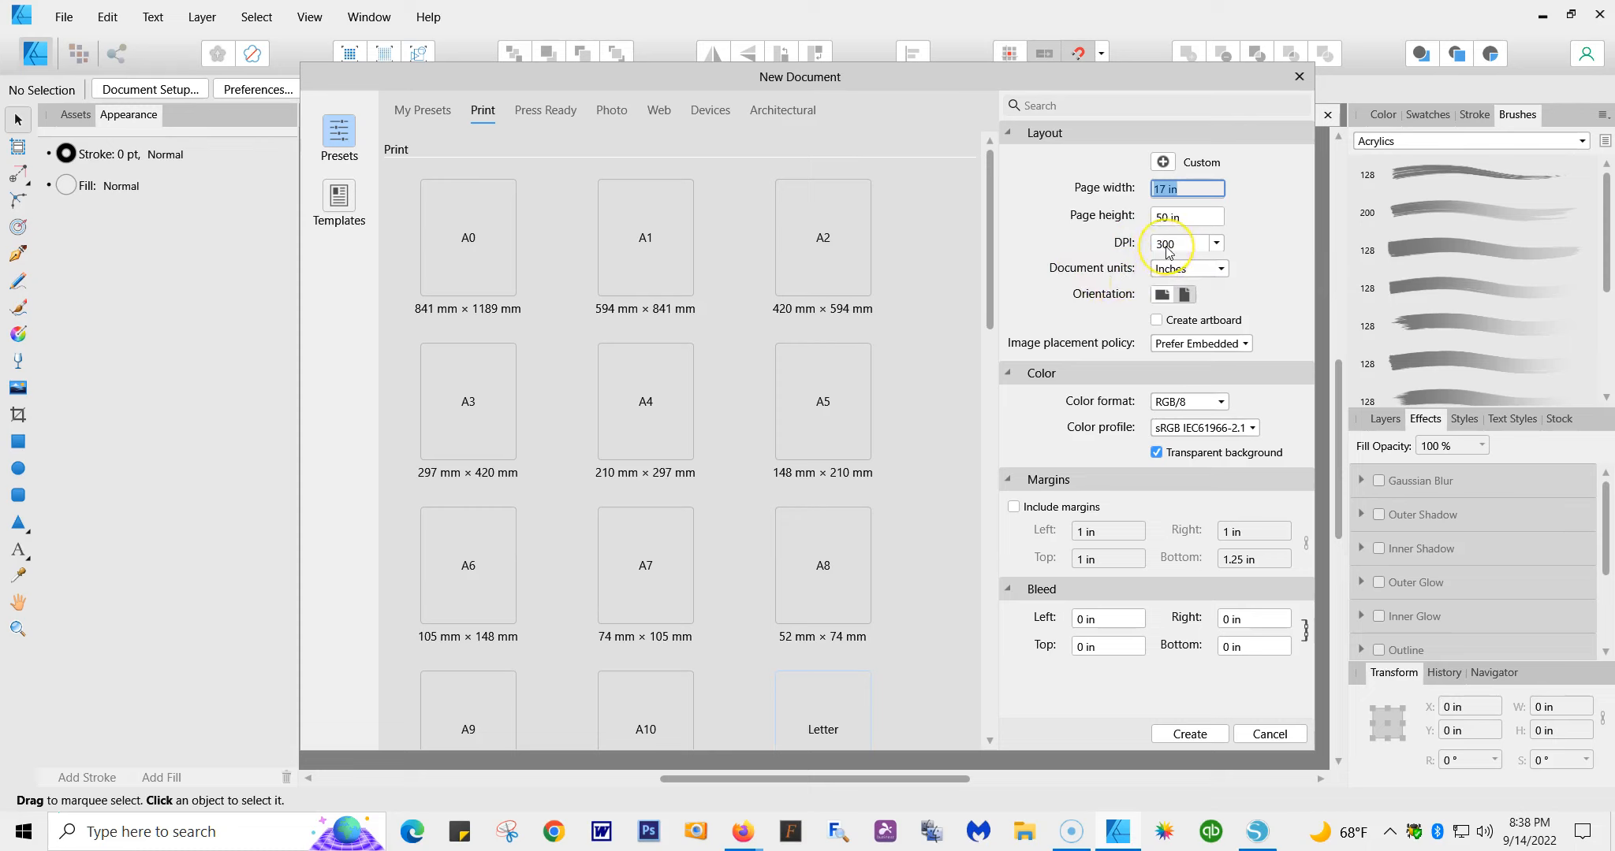
left_click(1185, 296)
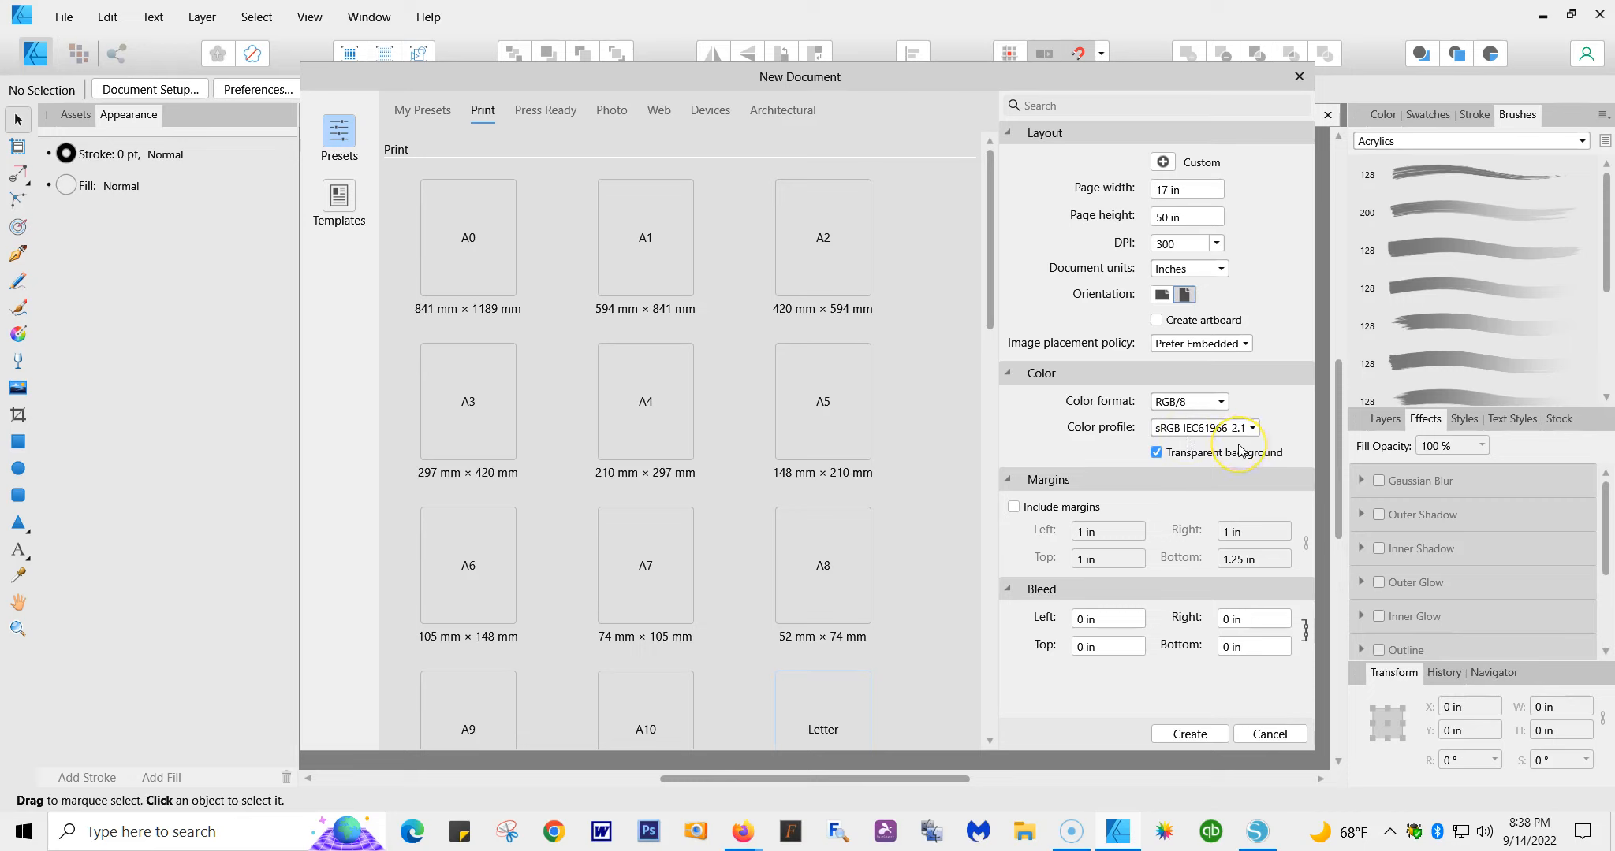
Step: Leave the transparent background enabled and create the document
left_click(1157, 456)
left_click(1159, 454)
left_click(1171, 735)
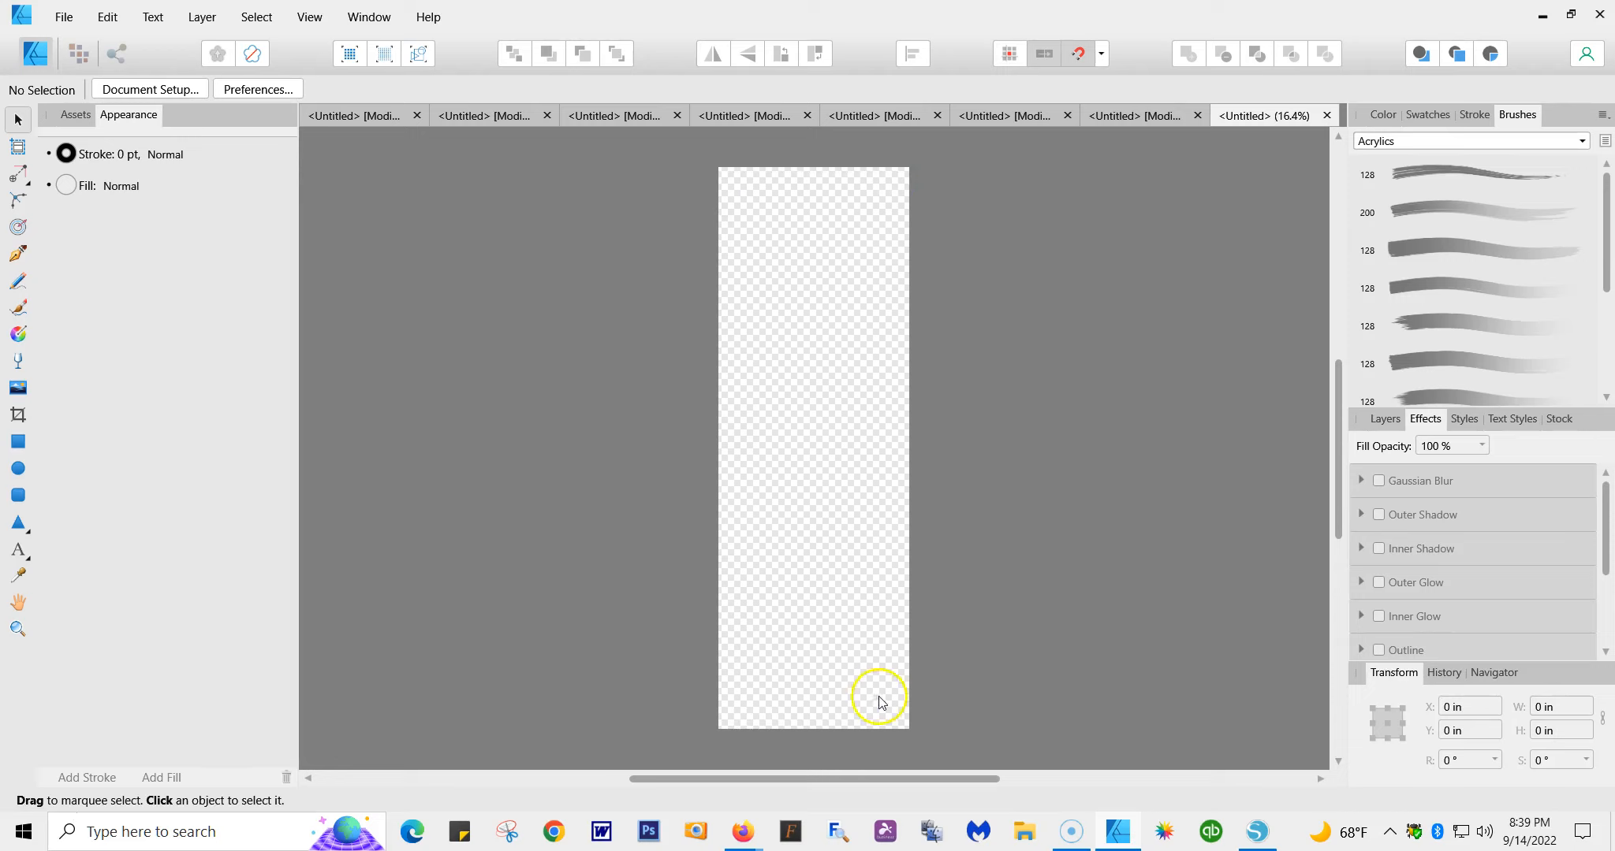
Step: Zoom in on the blank page to 25% and bring its upper edge into view
left_click(309, 16)
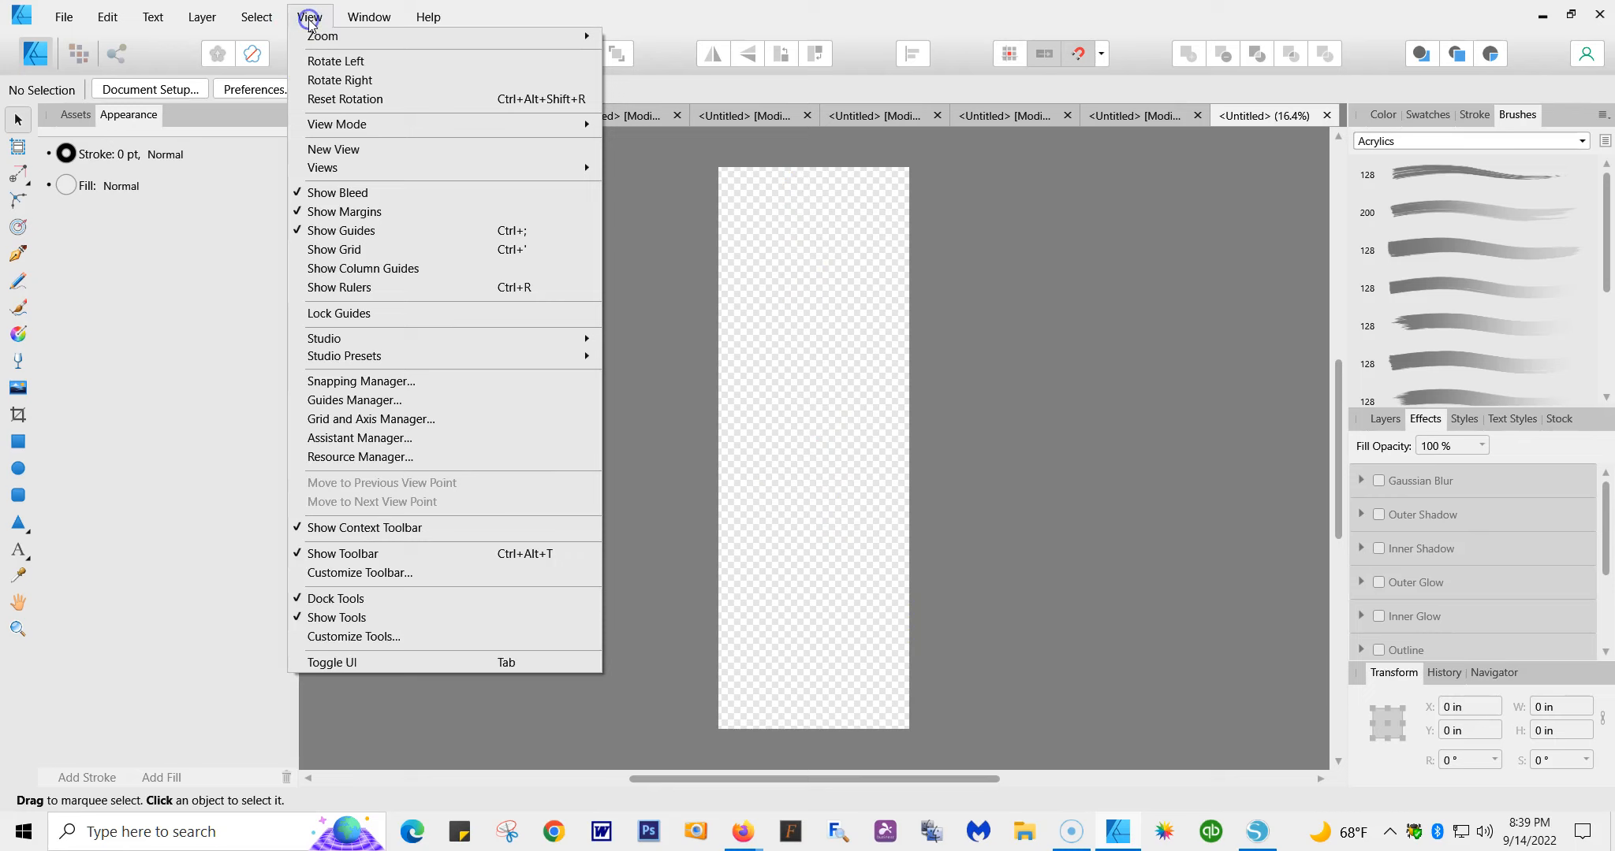
mouse_move(434, 37)
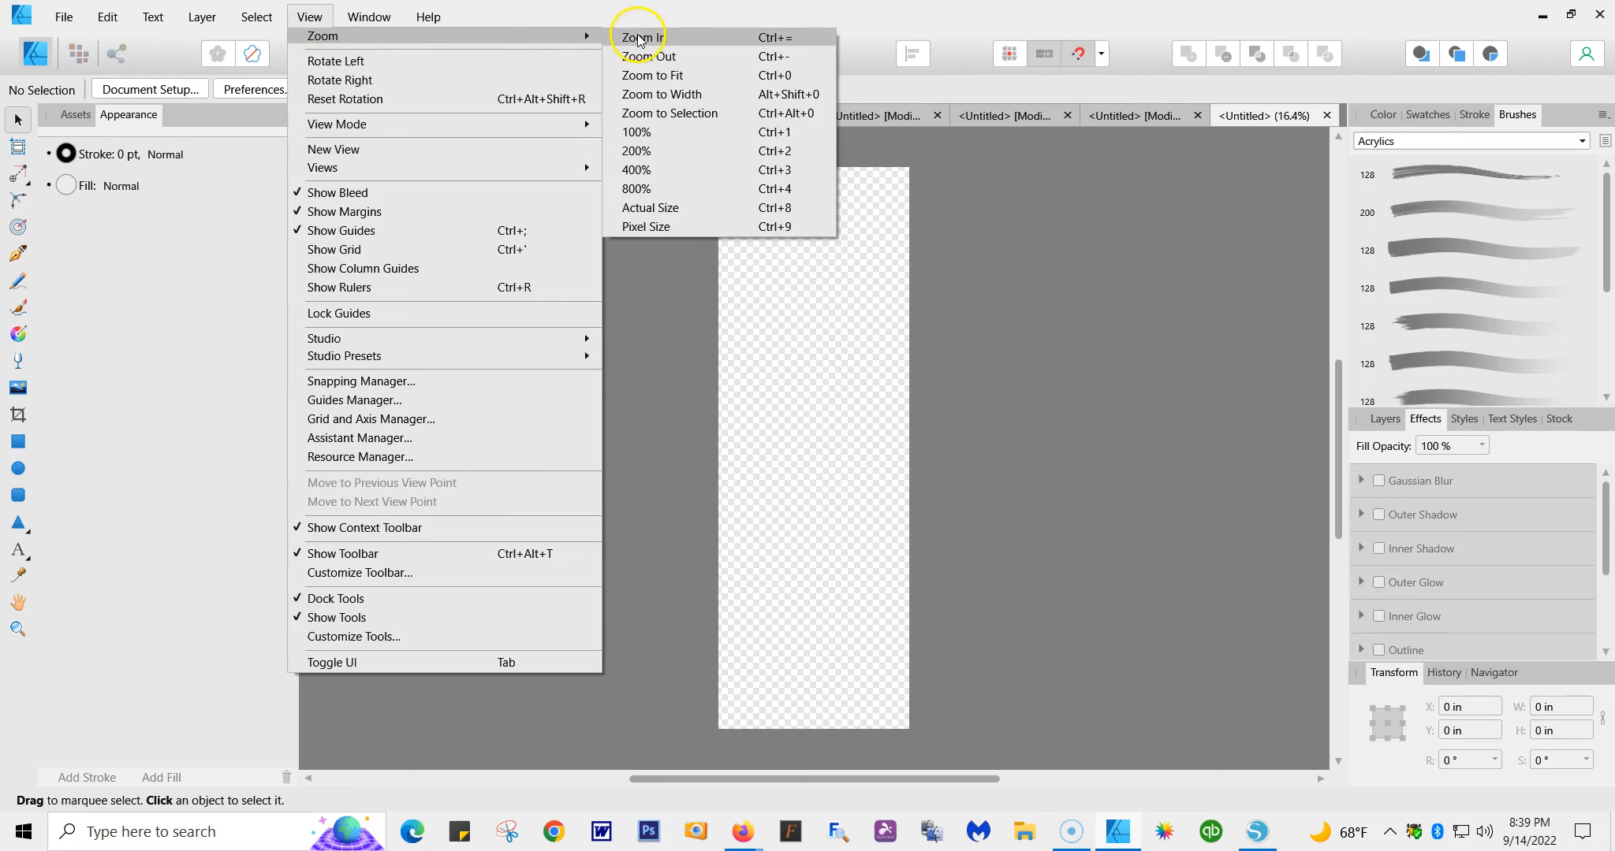
left_click(640, 36)
right_click(852, 272)
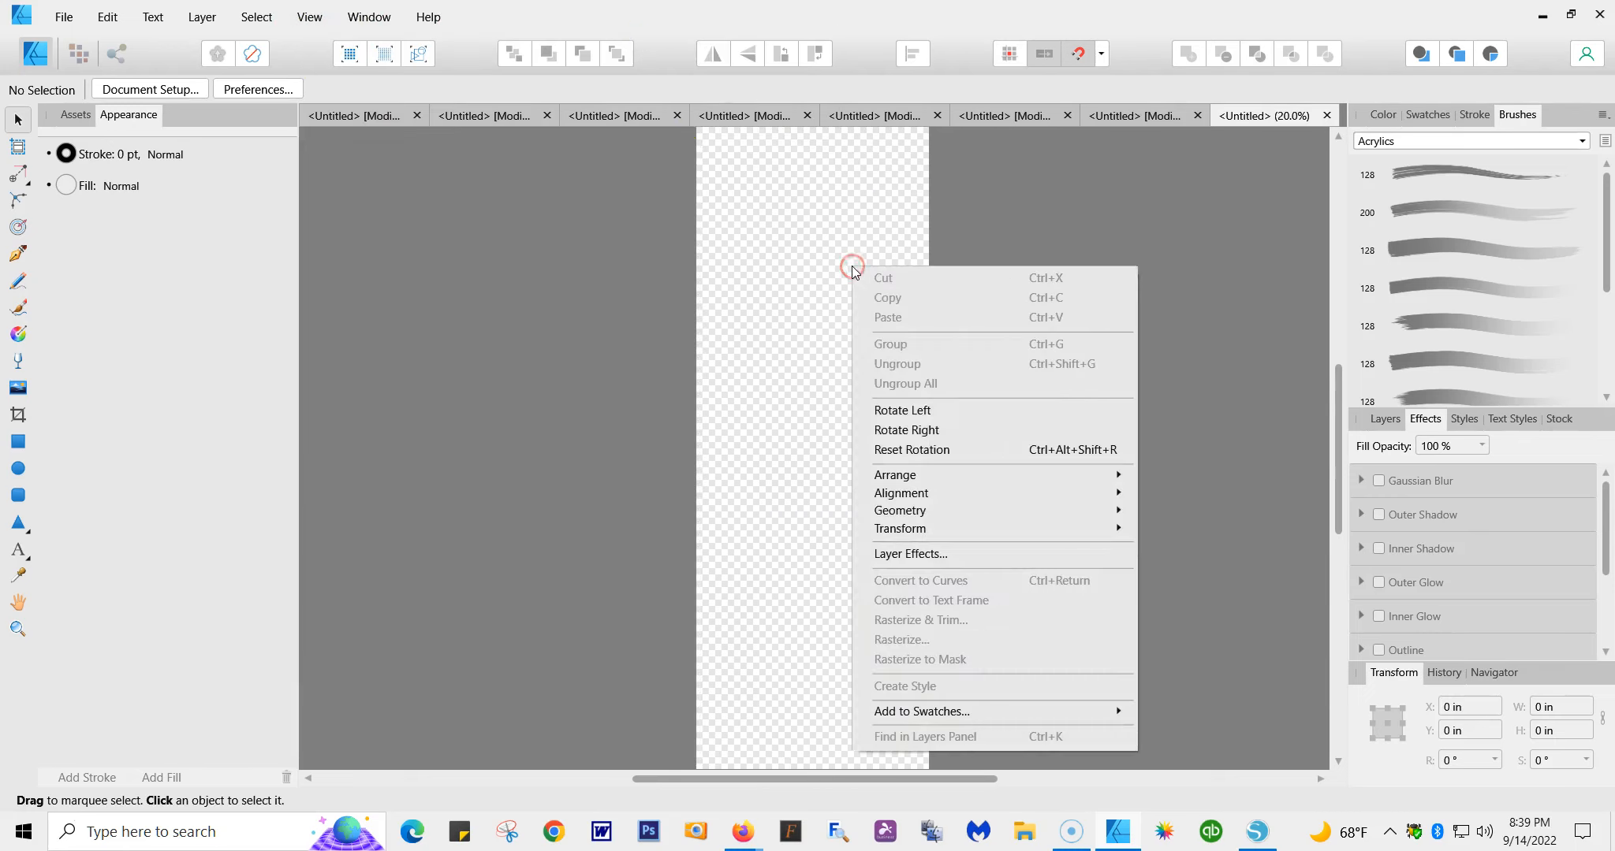
left_click(793, 269)
left_click(309, 16)
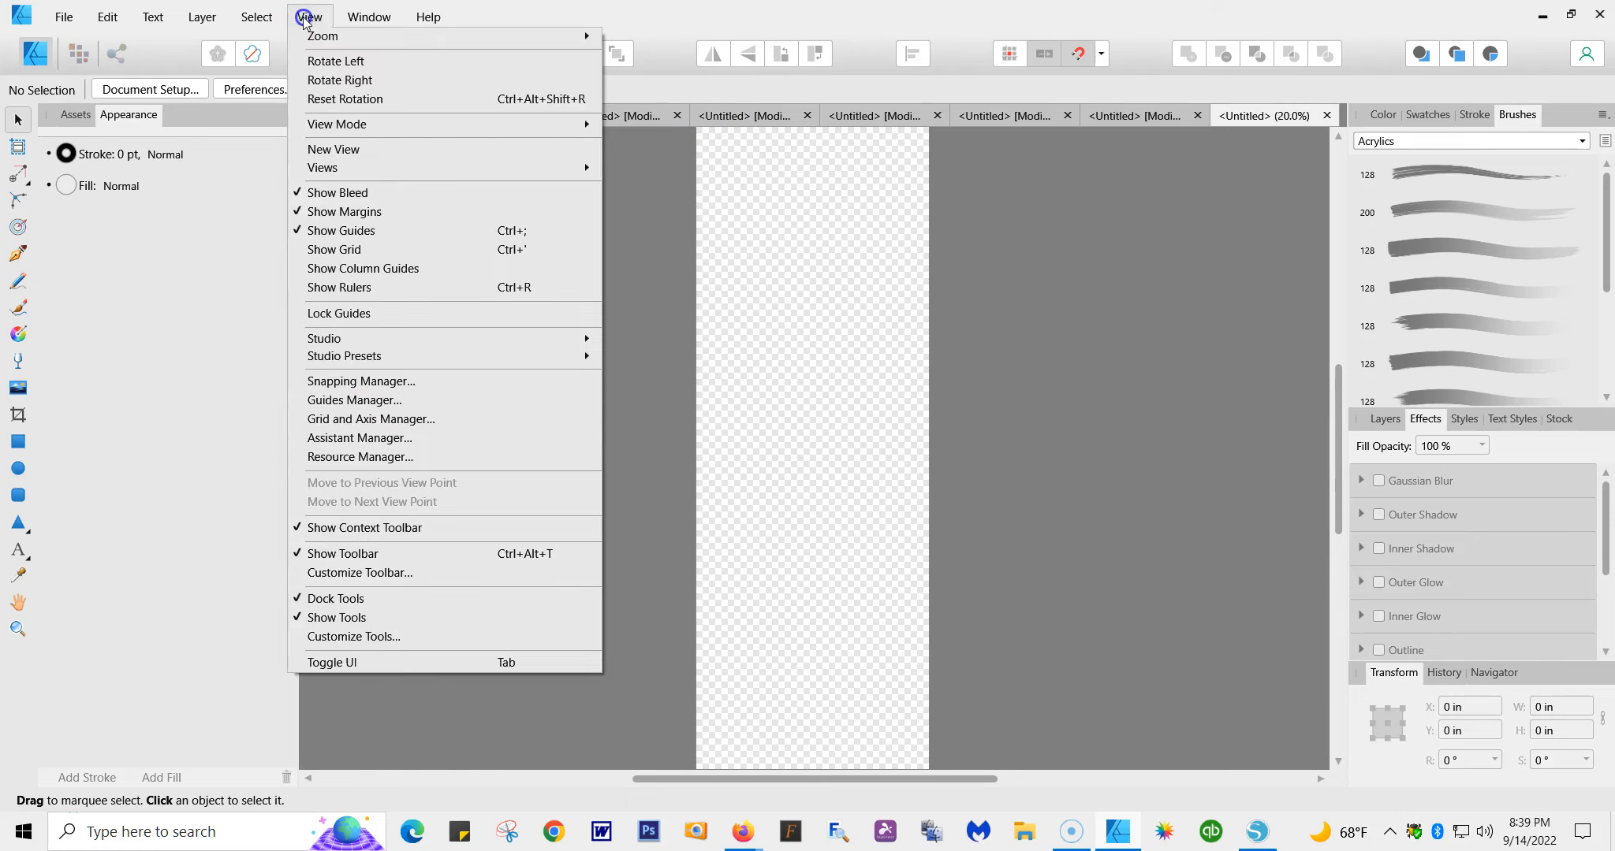
left_click(558, 37)
left_click(642, 39)
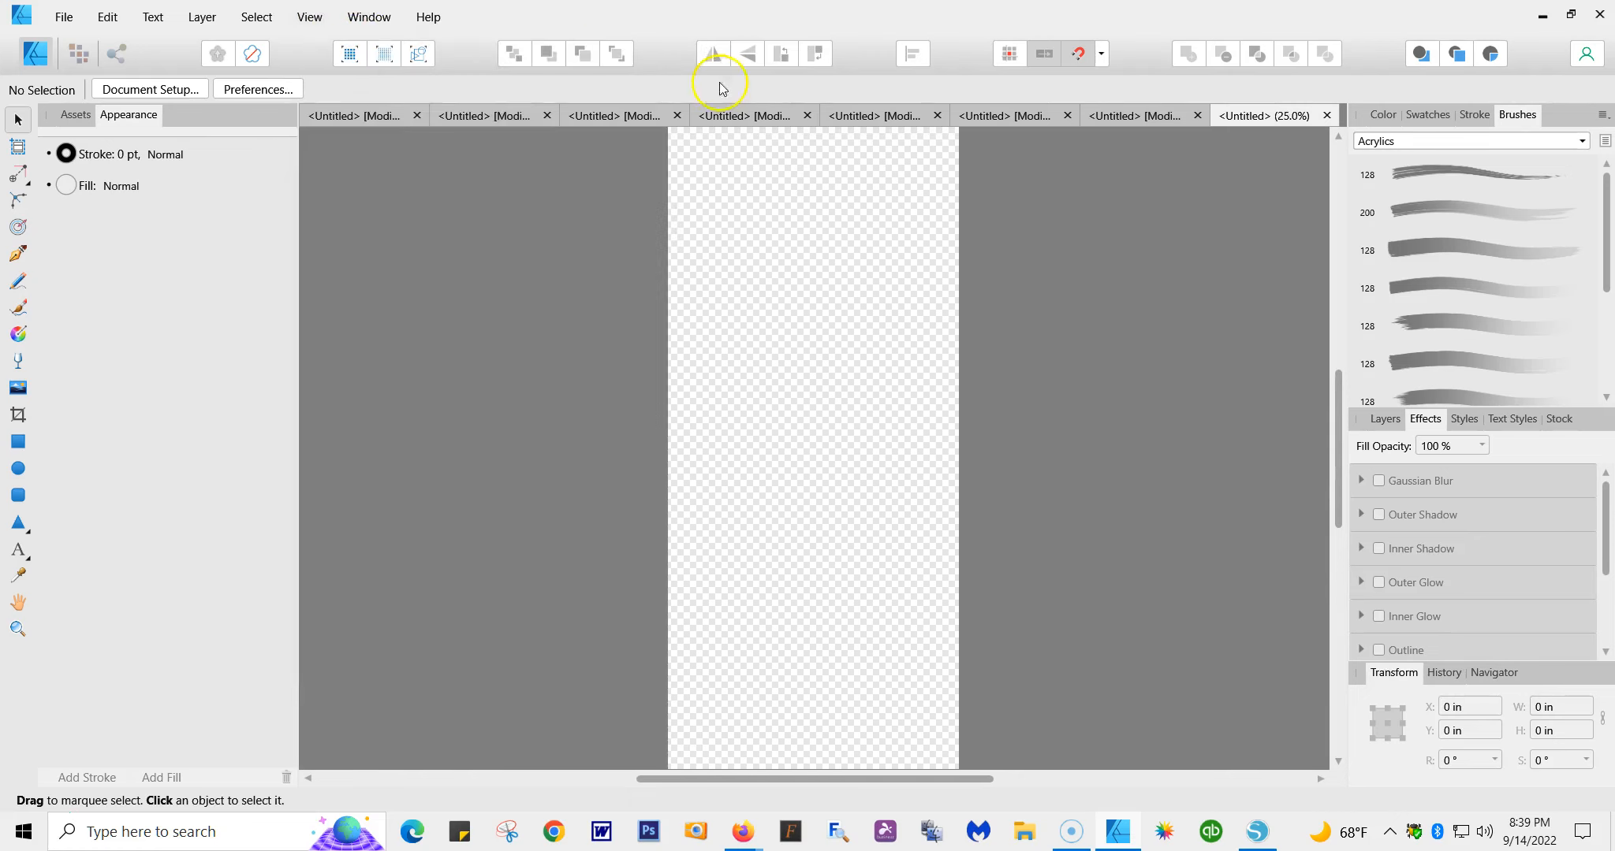
scroll(1127, 352, "up", 2)
scroll(1127, 352, "down", 2)
scroll(1127, 351, "up", 2)
mouse_move(1339, 363)
left_mouse_down()
mouse_move(1337, 317)
mouse_move(1346, 390)
mouse_move(1337, 314)
mouse_move(1335, 381)
left_mouse_up()
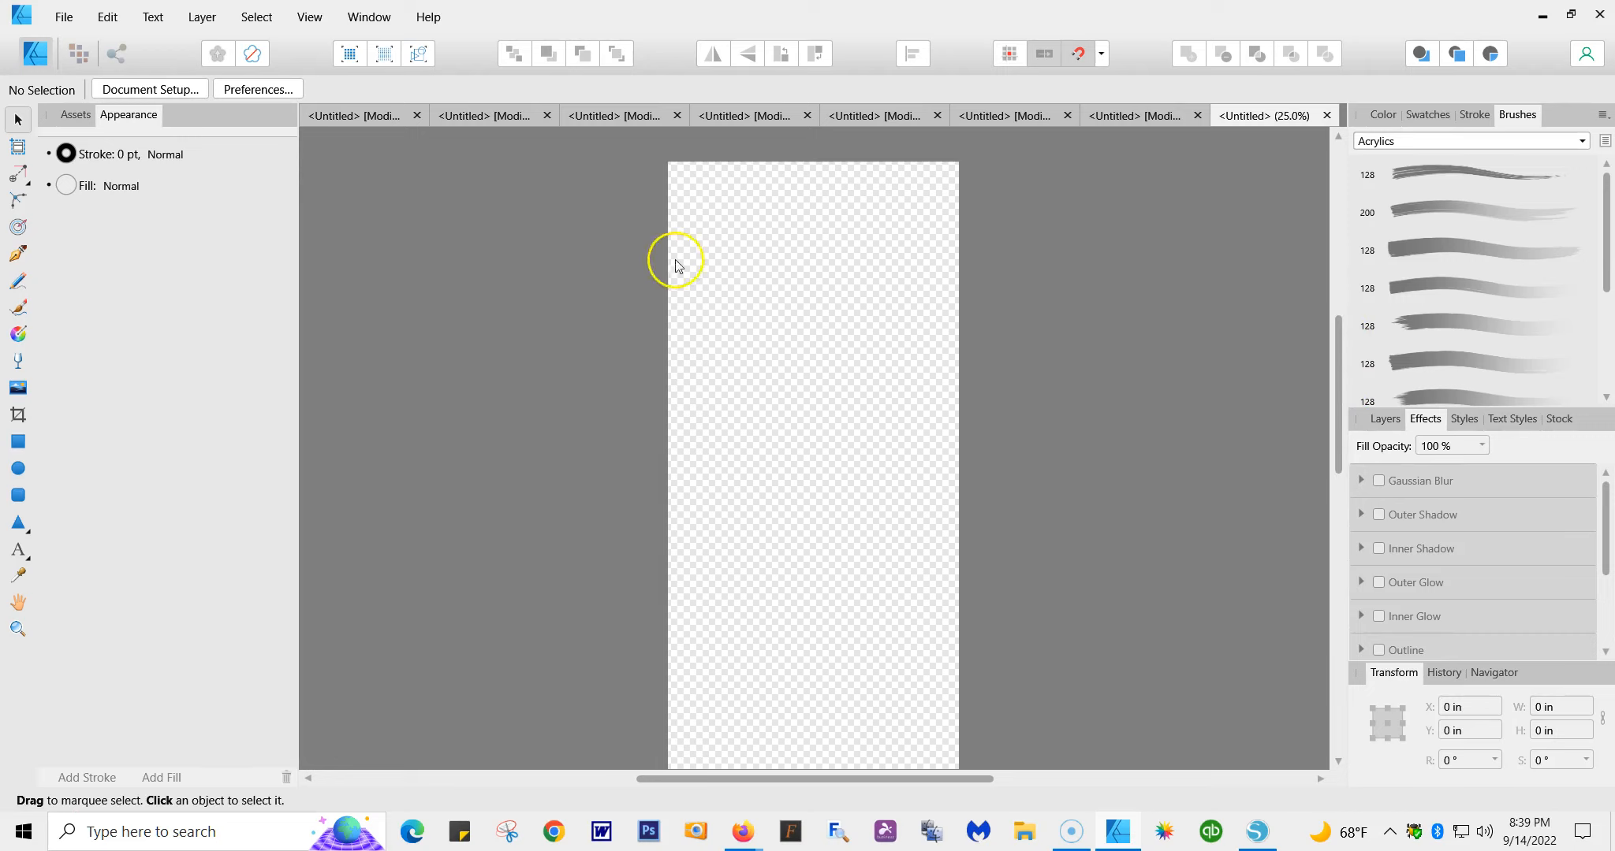
Step: Place image-30-08-22-10-35.png from the Downloads 2 folder near the page's upper-left corner, about 8.7 in square
left_click(64, 17)
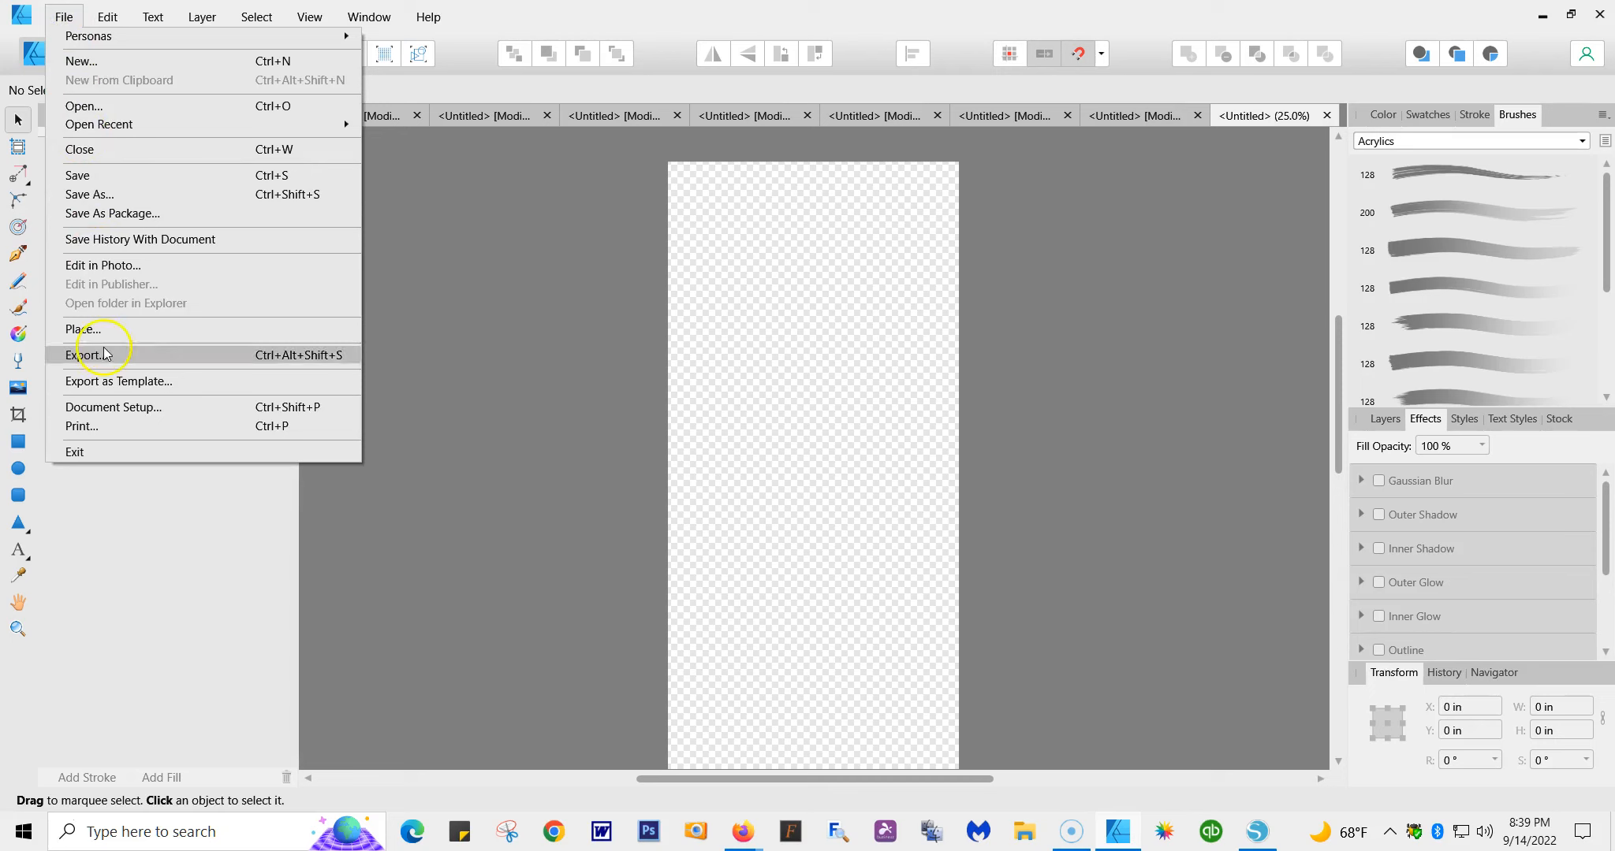
left_click(87, 329)
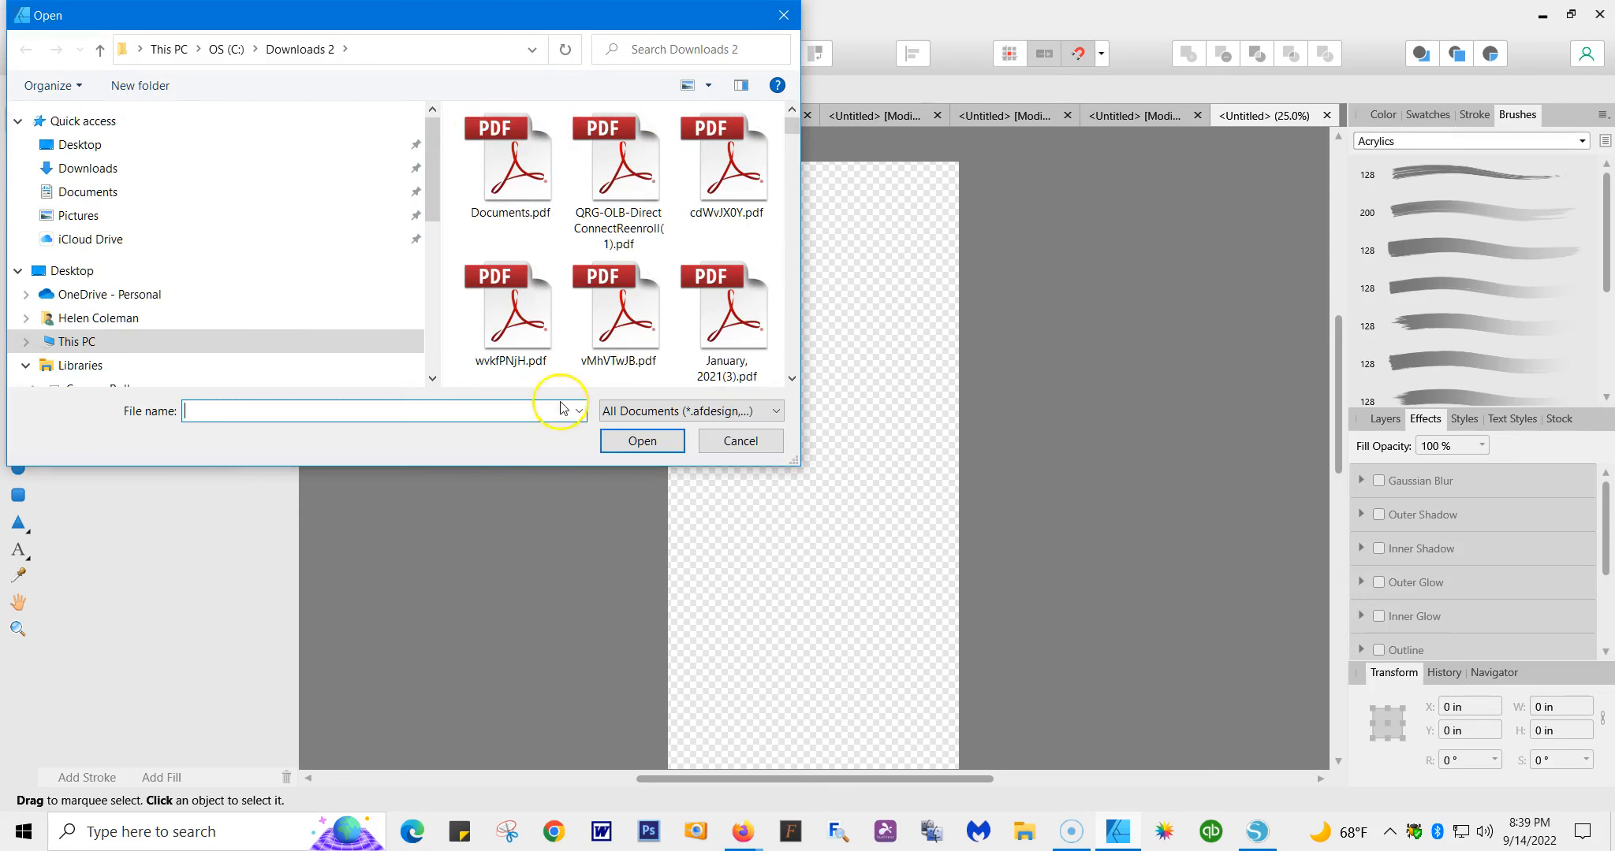
left_click(792, 379)
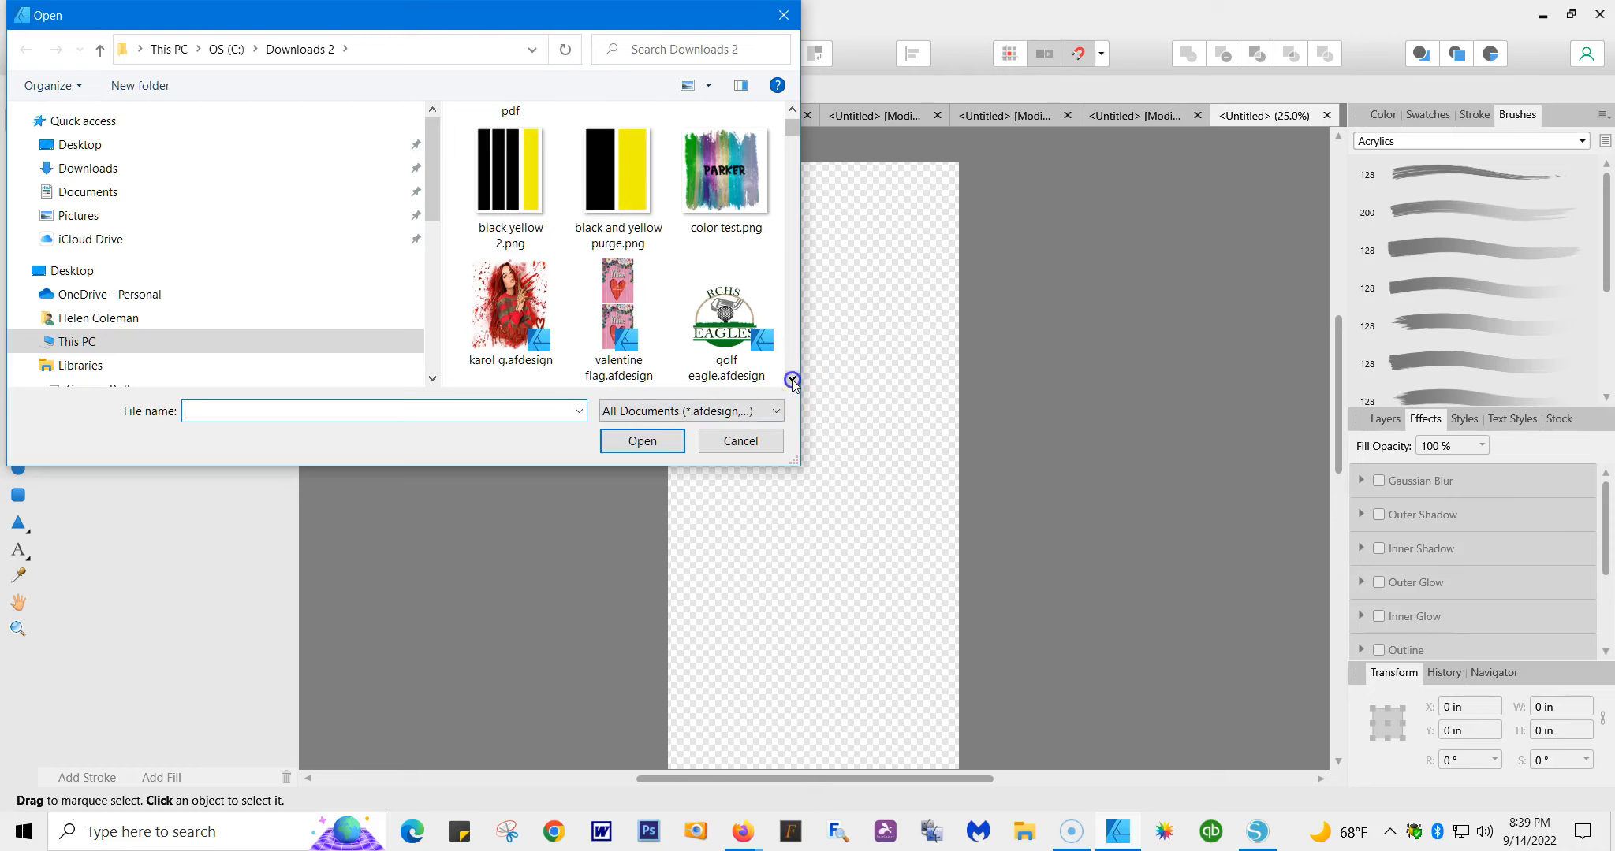
left_click(792, 380)
left_click(792, 380)
left_click(792, 379)
left_click(792, 379)
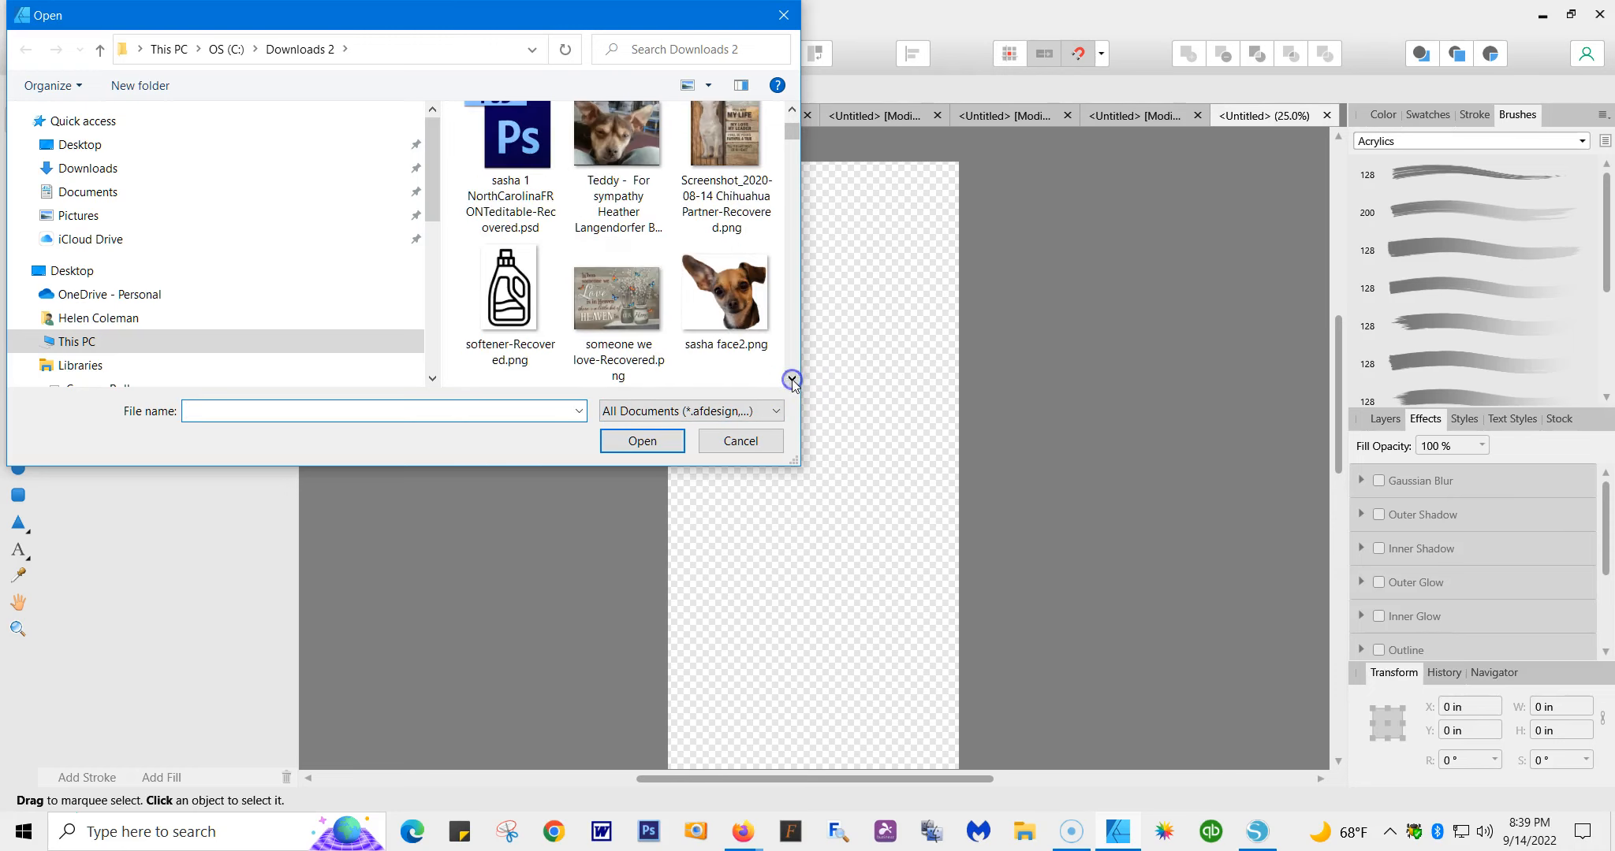
left_click(793, 379)
left_click(793, 380)
left_click(792, 380)
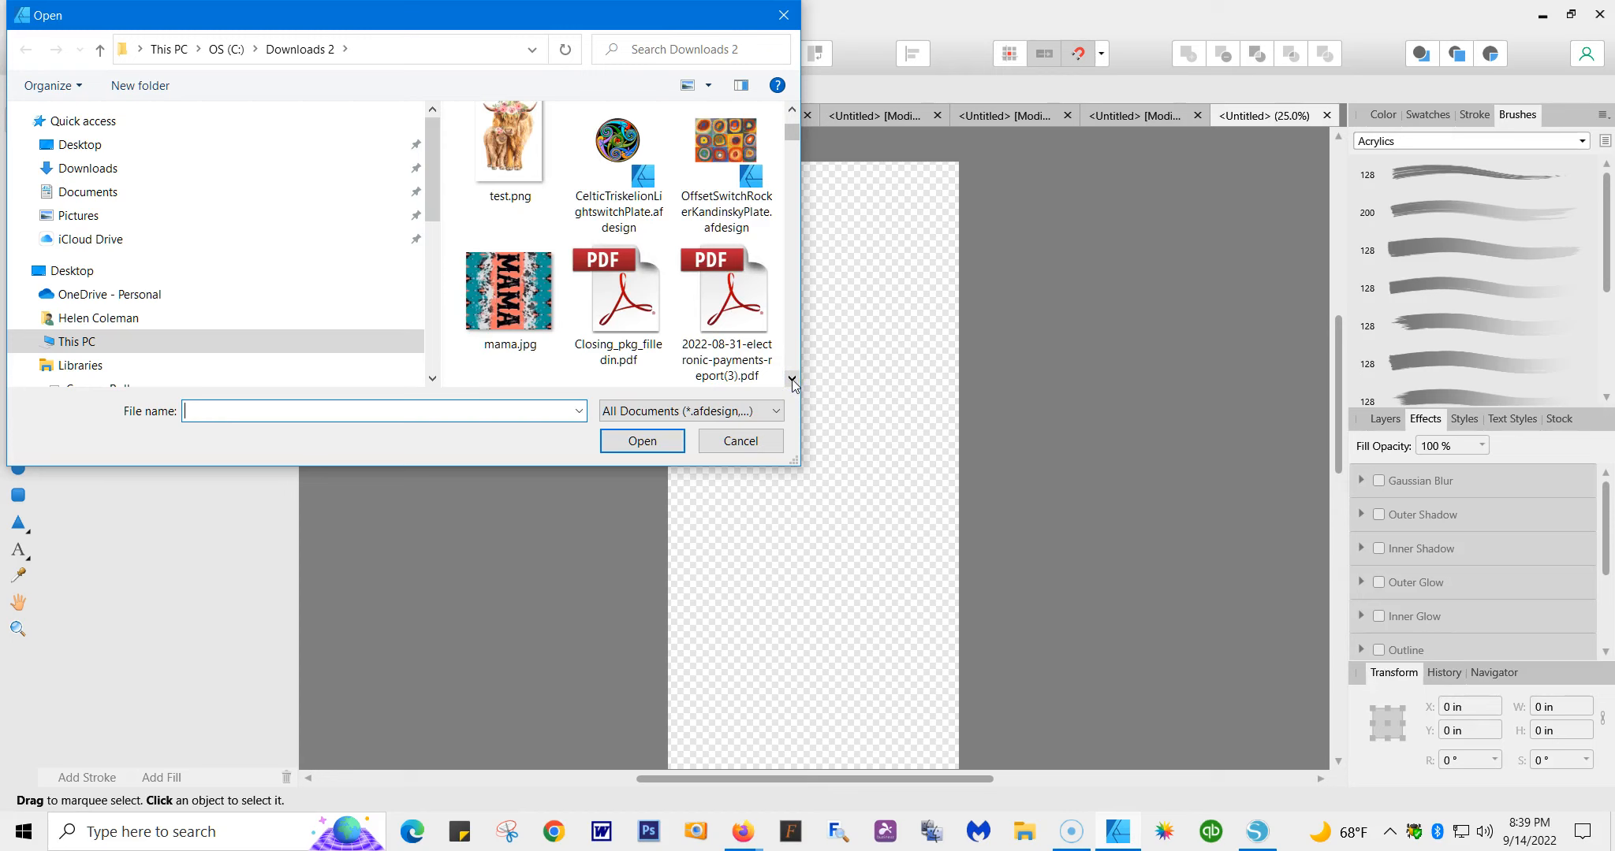
left_click(792, 379)
left_click(792, 380)
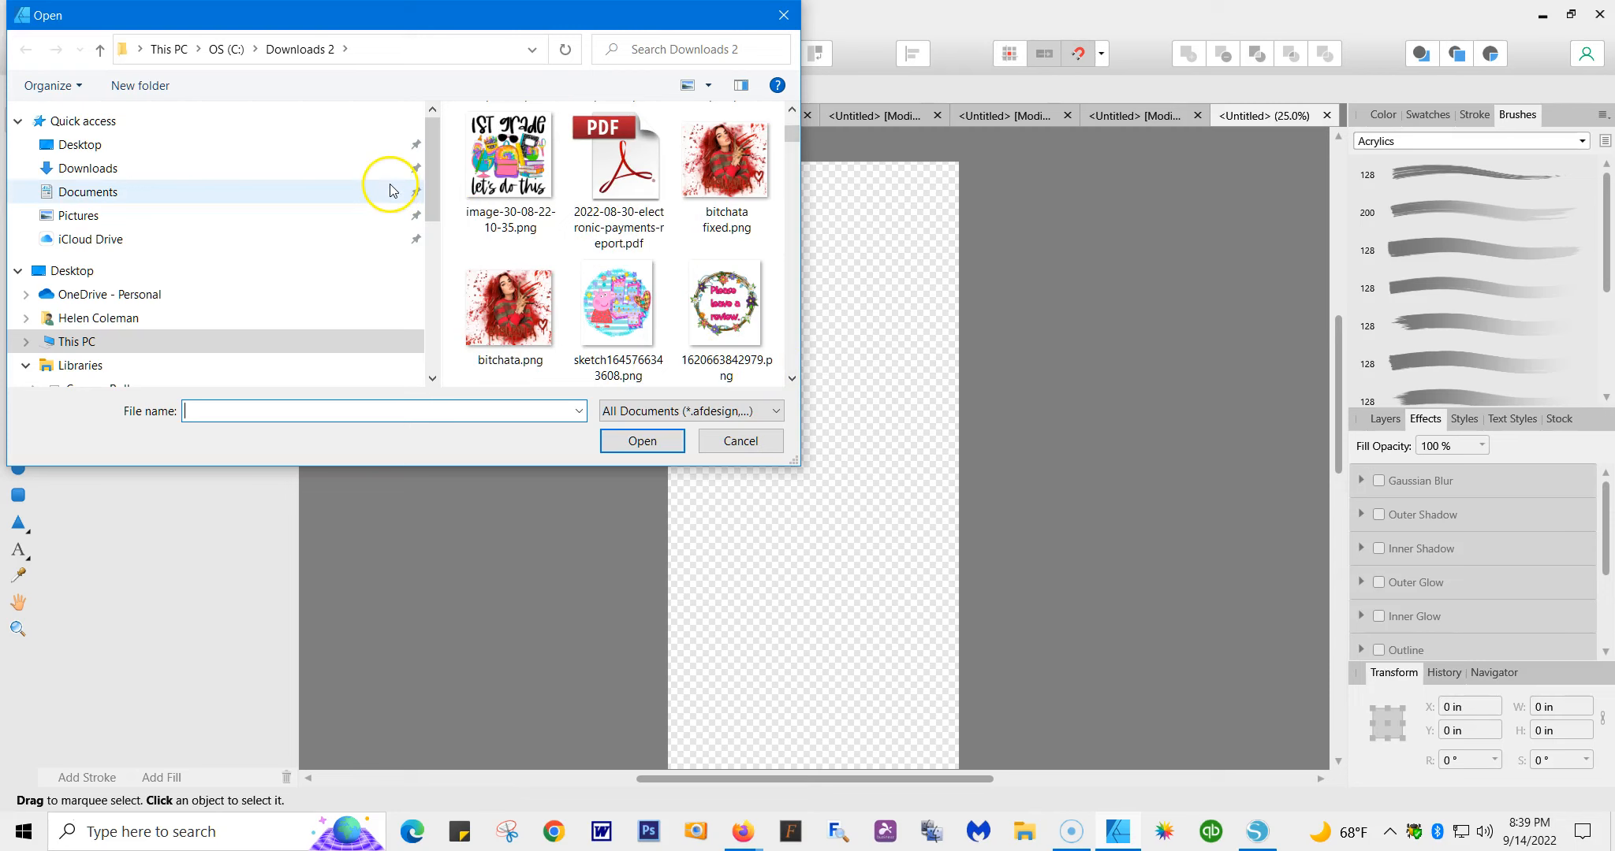
double_click(486, 175)
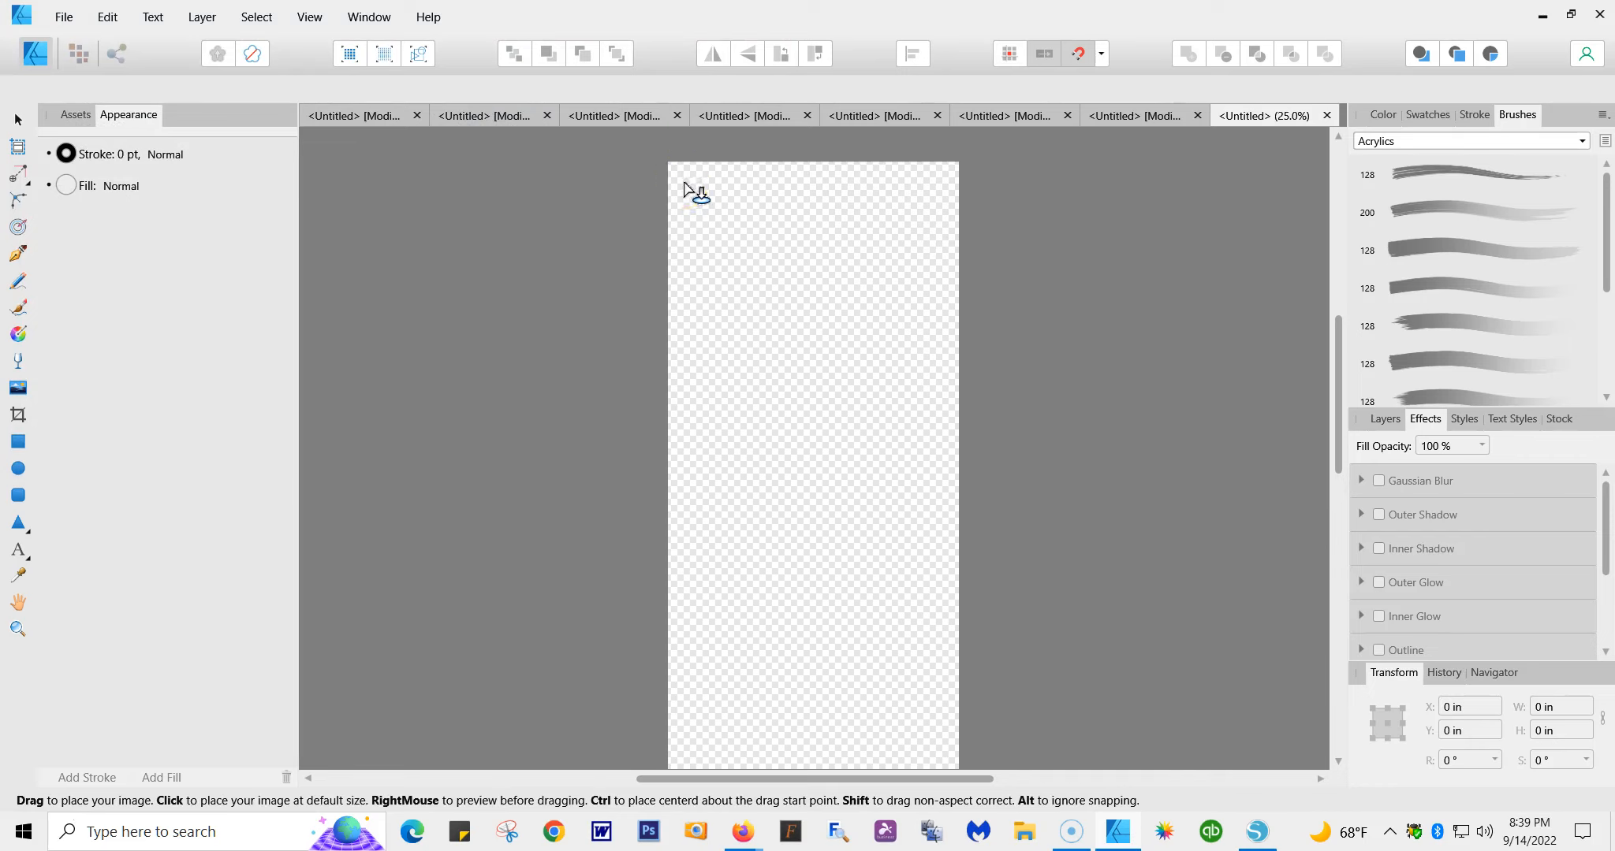
left_click_drag(683, 182, 811, 353)
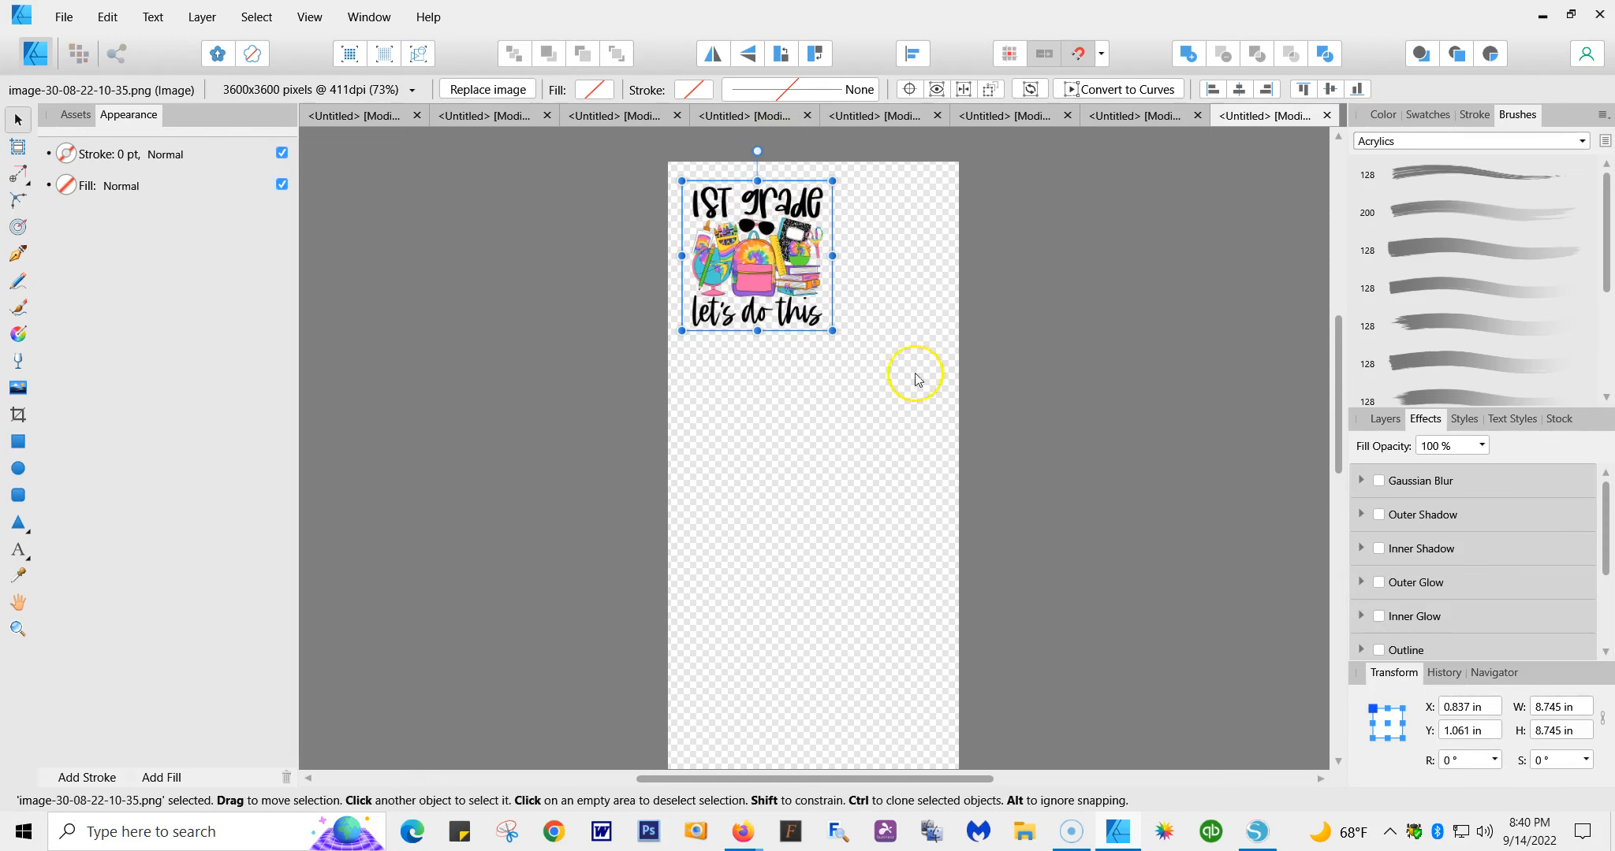
Step: Set the placed image's width and height to 10 in each
left_click(1583, 707)
type("1")
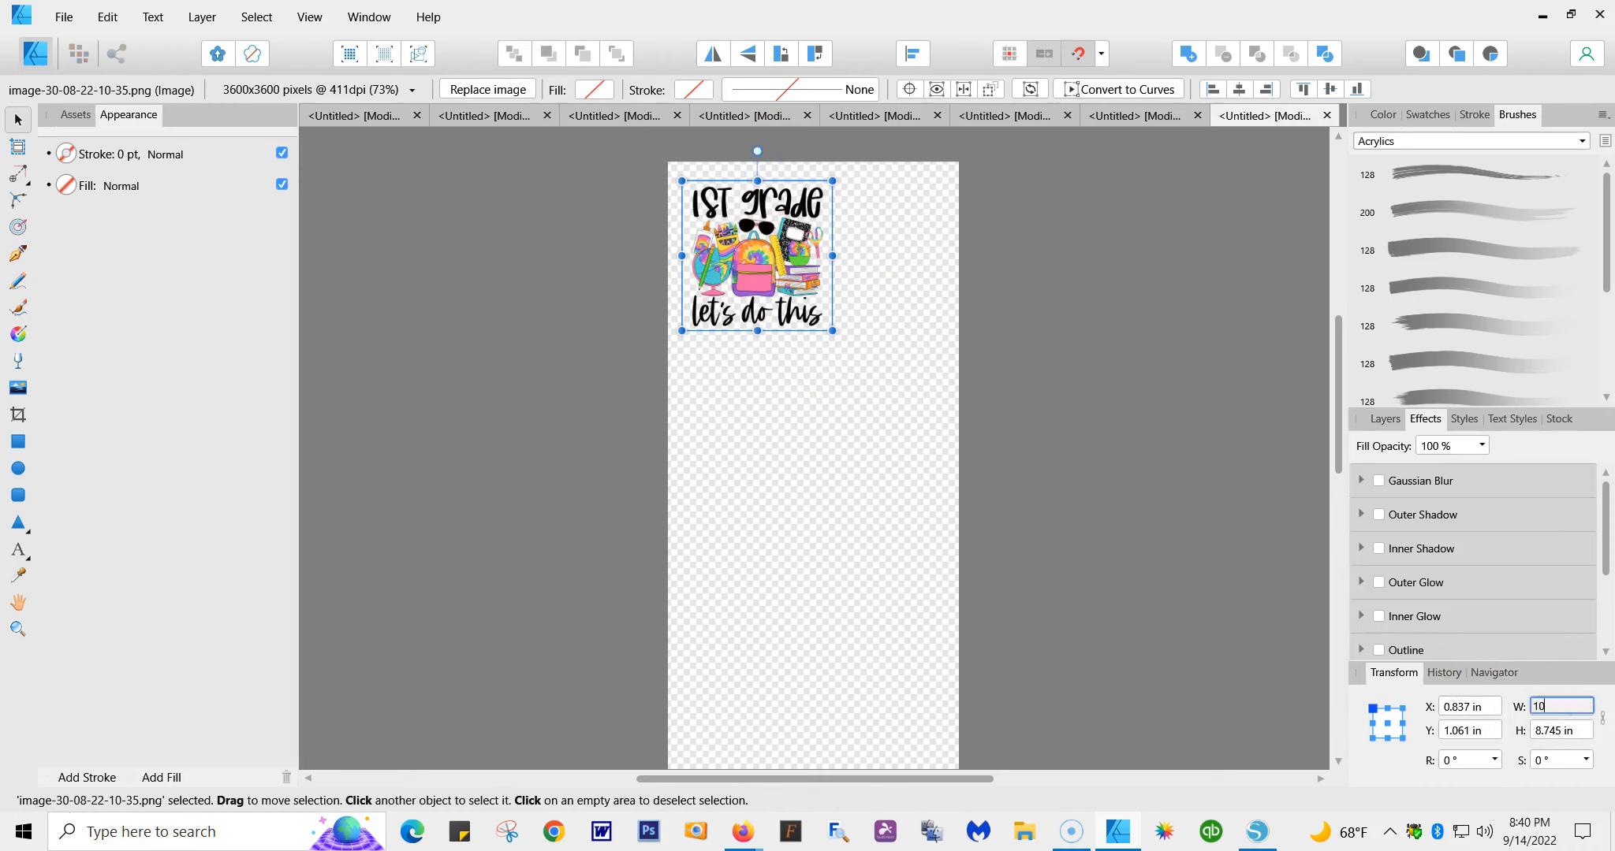
type("0")
left_click(1583, 731)
type("1")
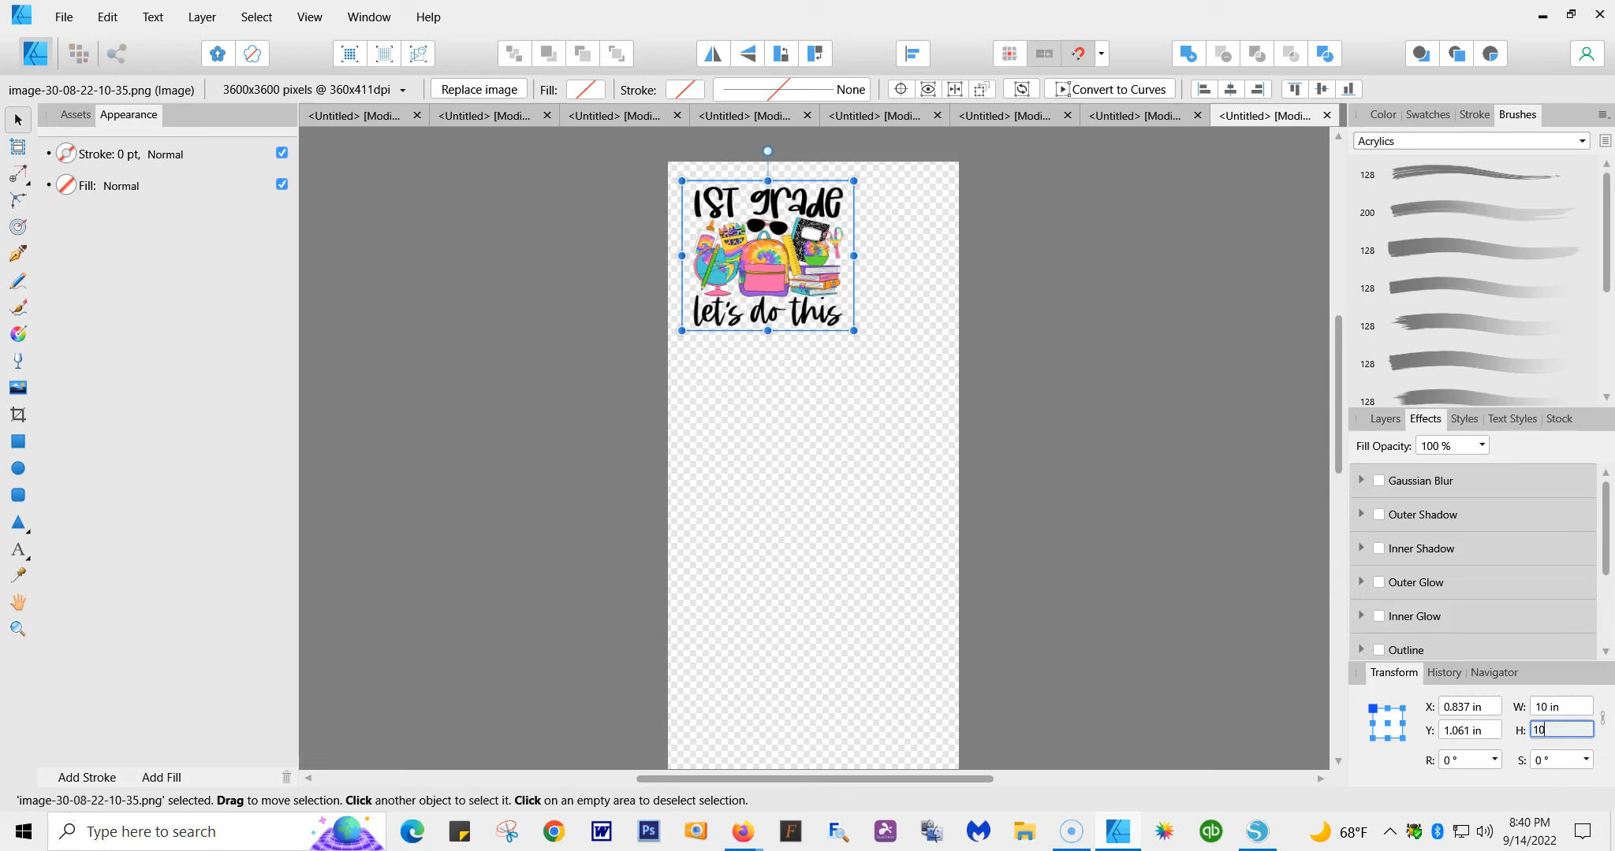
left_click(1578, 706)
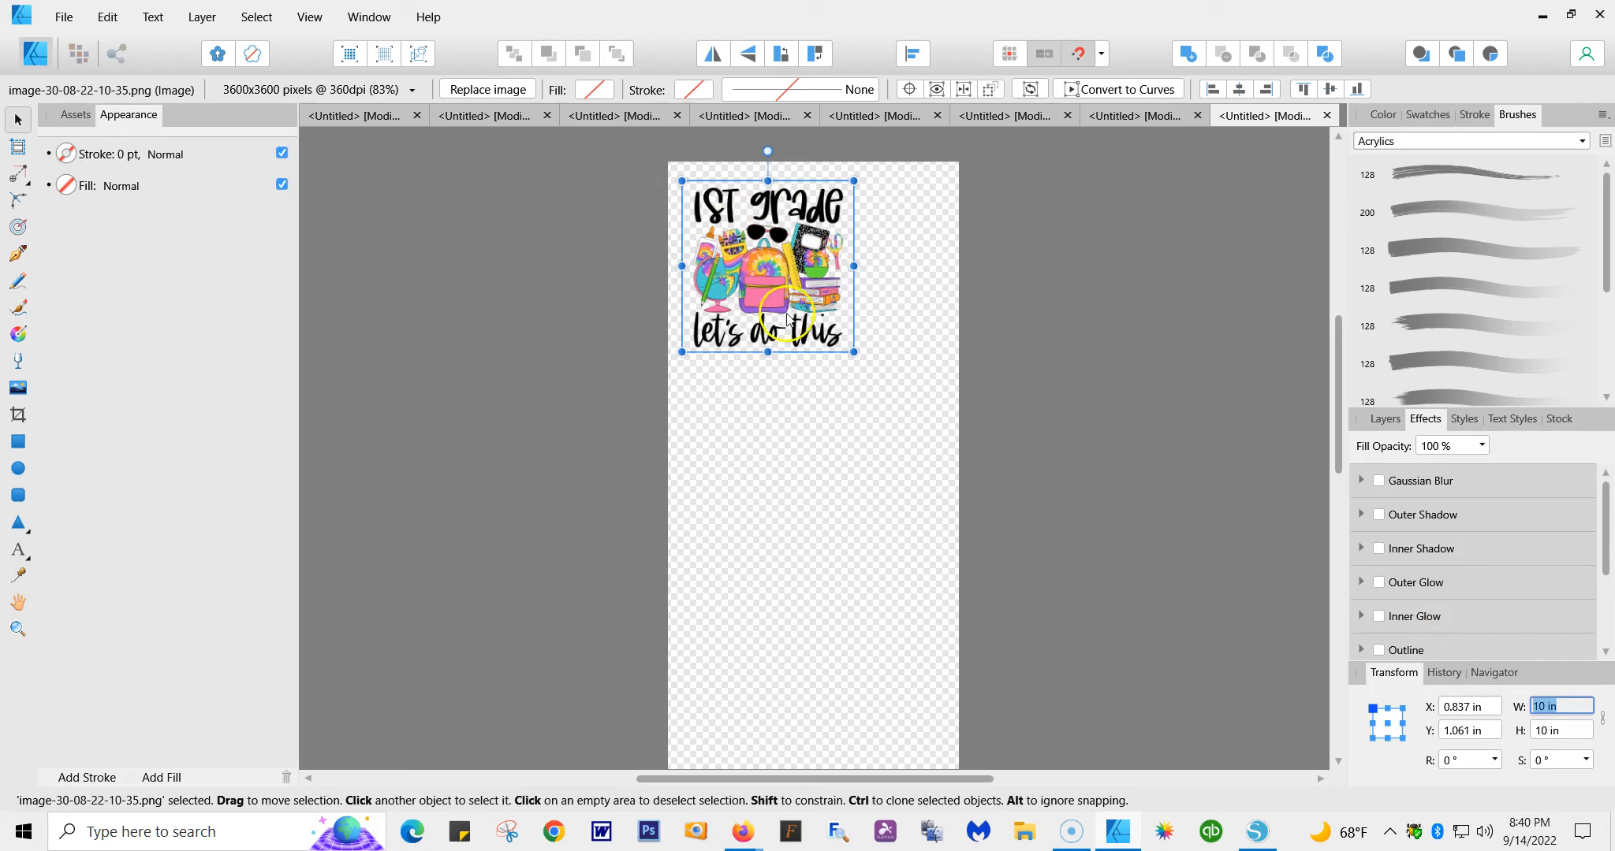
Step: Duplicate the 1st grade image and move the copy directly below the original, to about X 1.4 in, Y 12.1 in
left_click(107, 18)
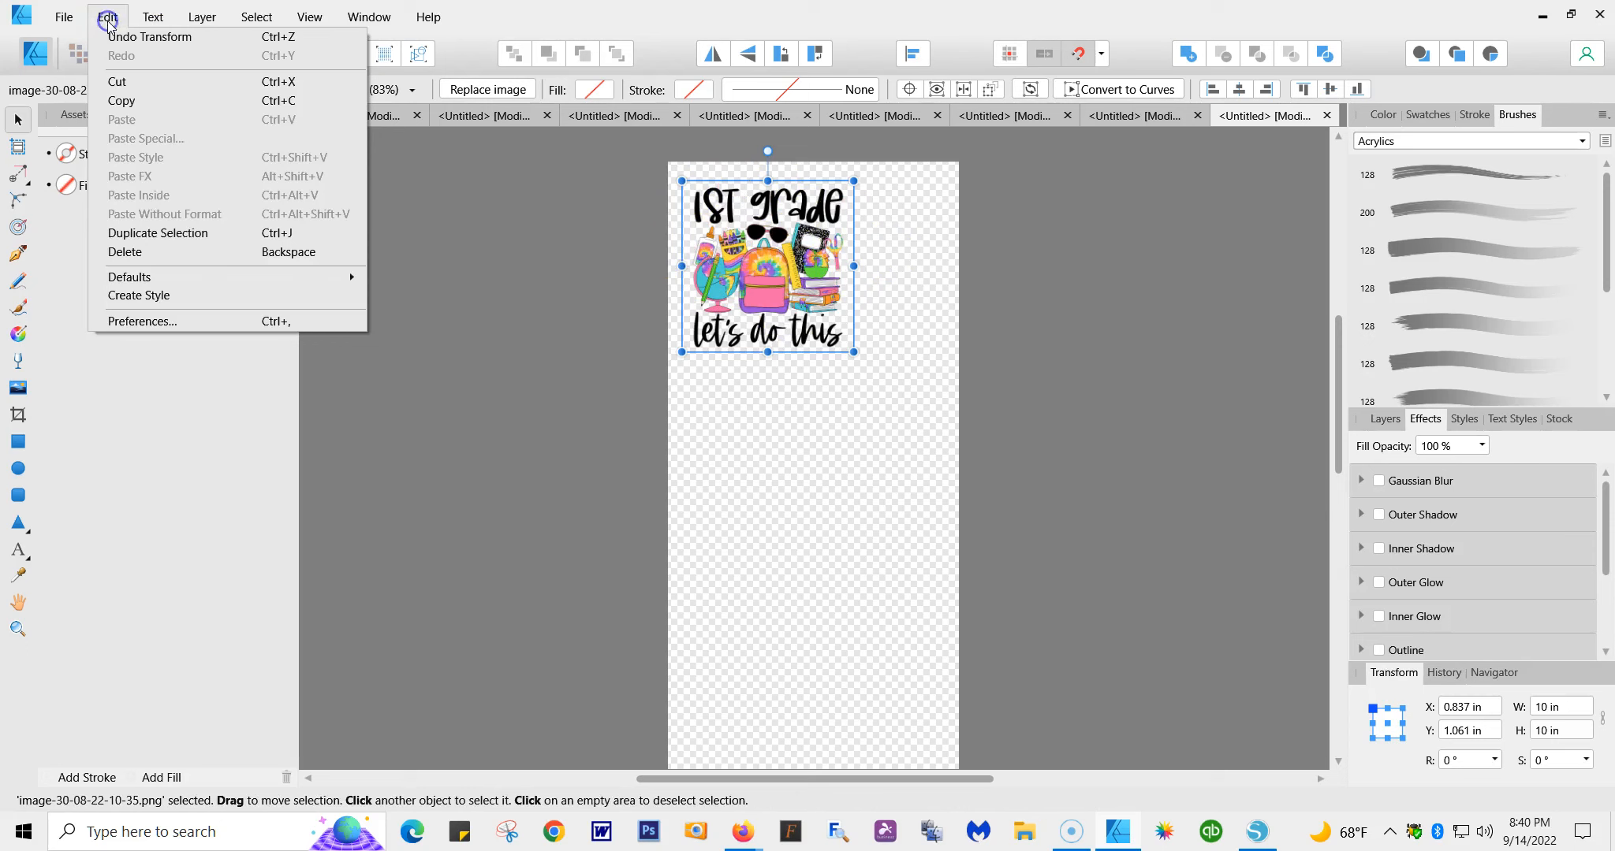
left_click(182, 233)
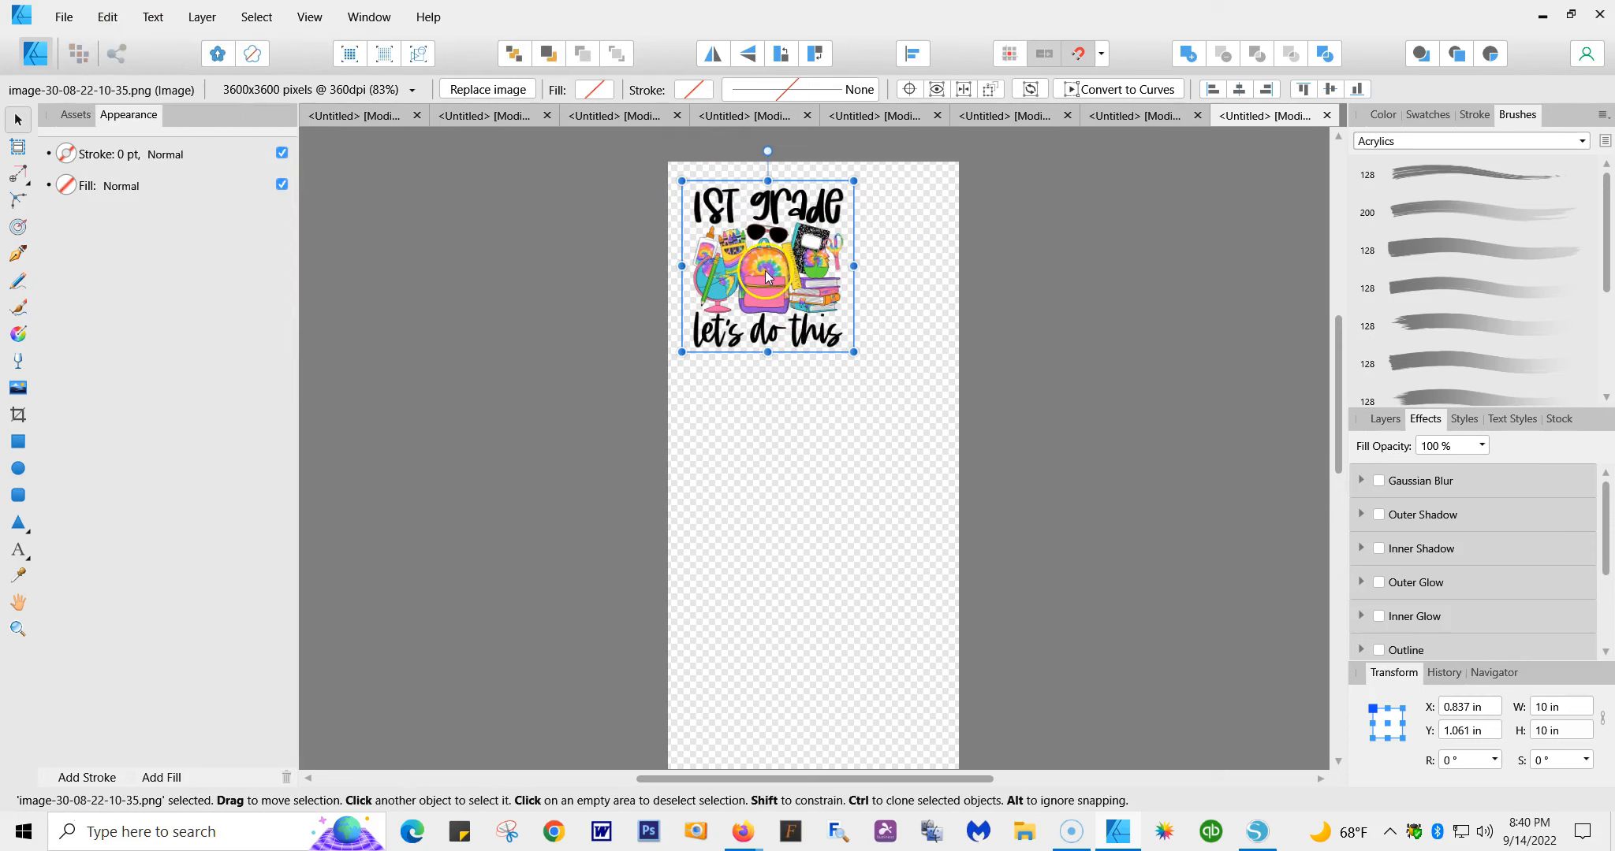
left_click_drag(765, 276, 779, 465)
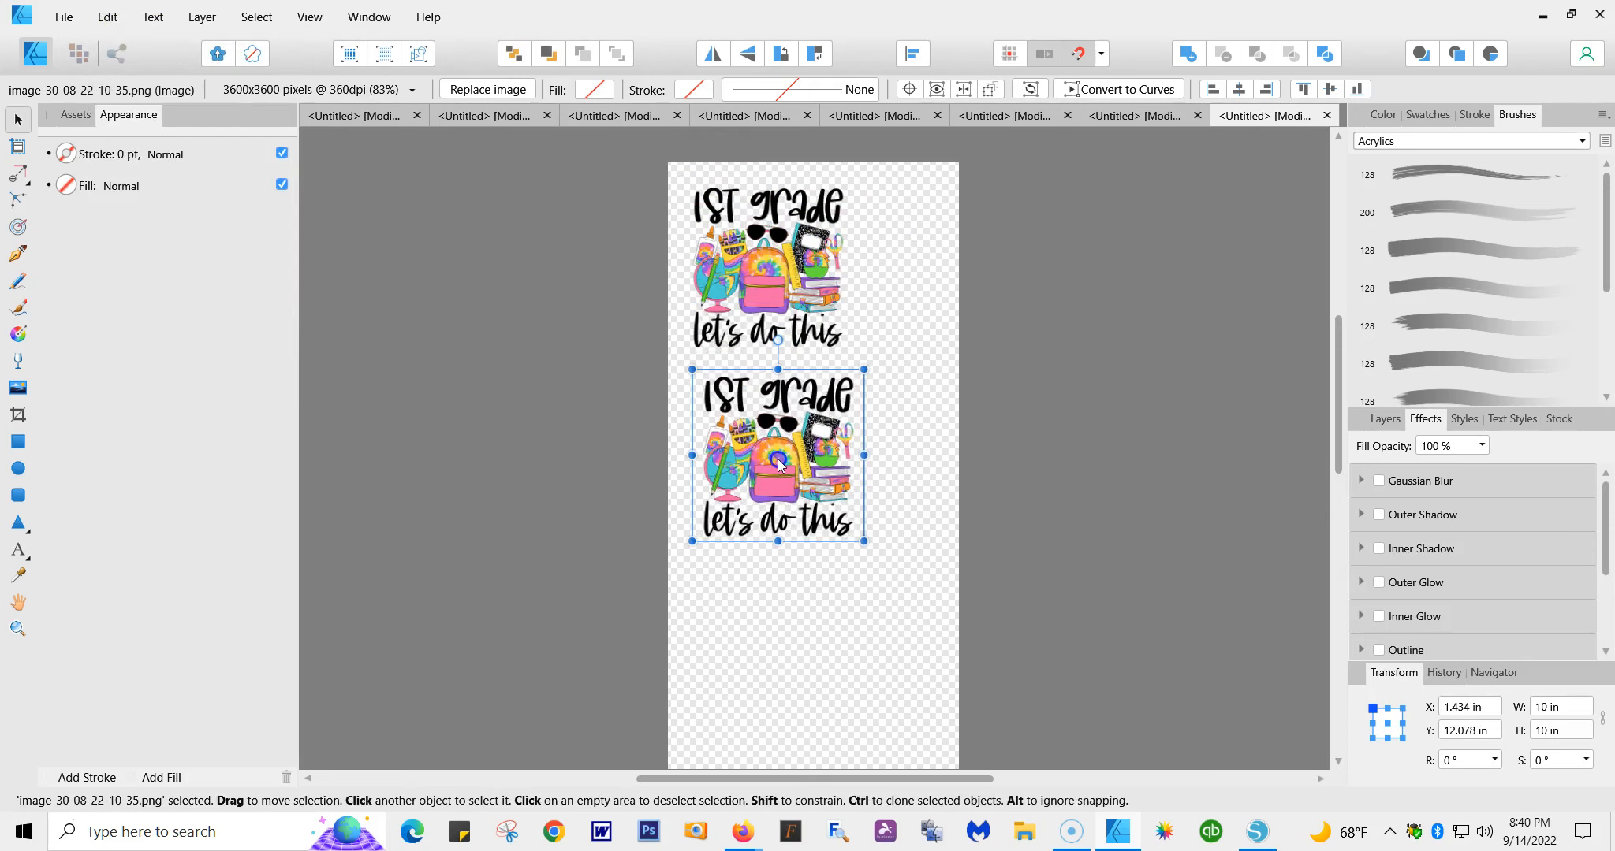
Step: Duplicate the second image to add a third copy below it with the same spacing
left_click(95, 17)
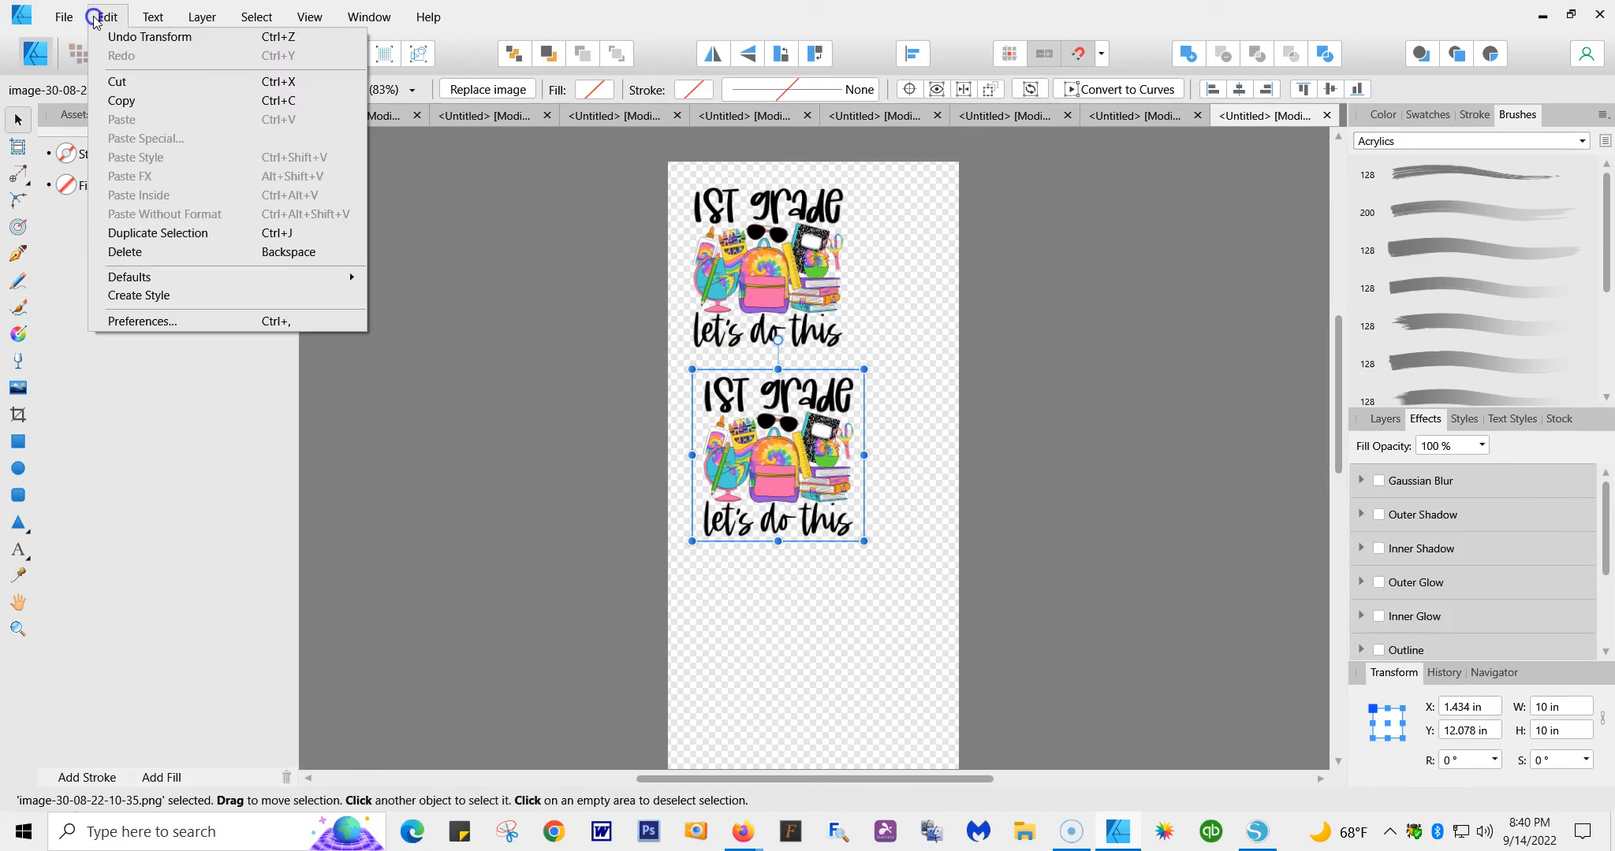
left_click(165, 235)
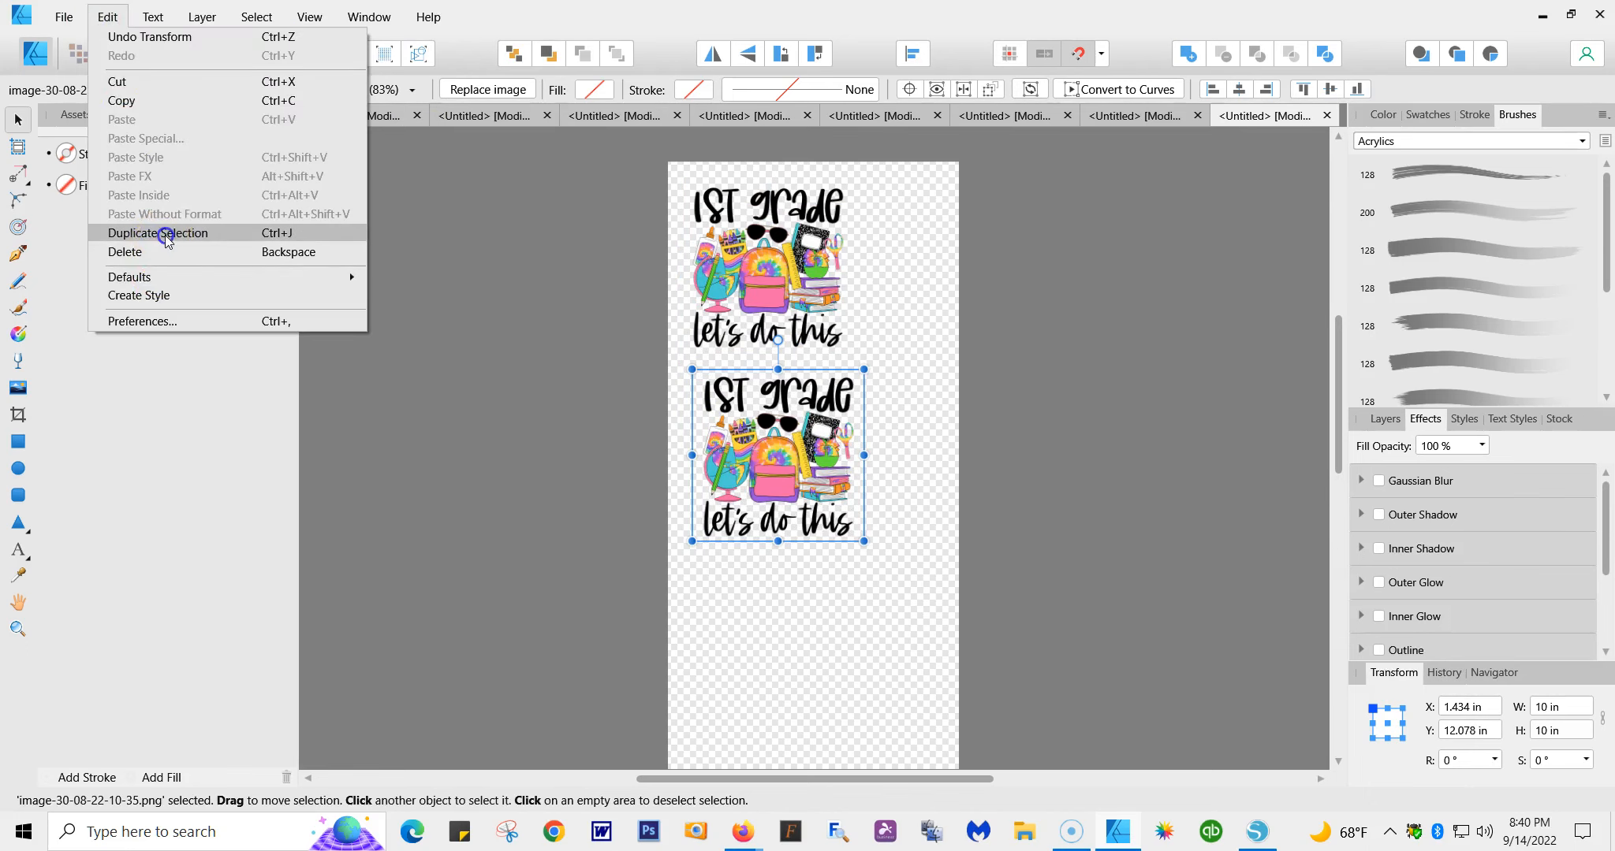
mouse_move(1338, 411)
left_mouse_down()
mouse_move(1331, 436)
mouse_move(1331, 415)
left_mouse_up()
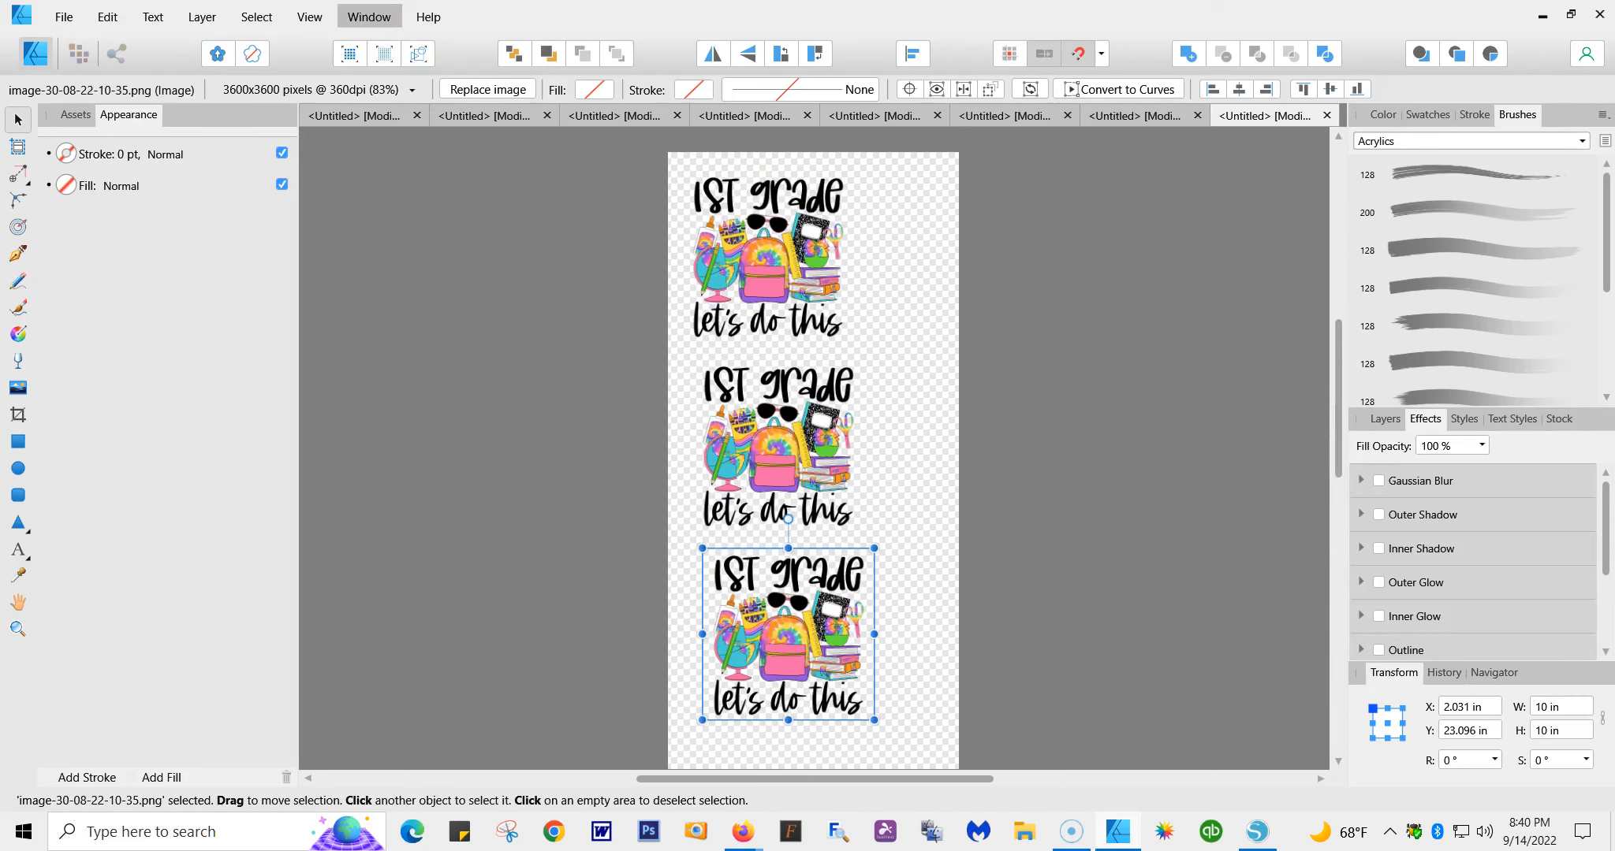
Step: Duplicate the third image and move the fourth copy down near the page's lower edge, to about X 2 in, Y 38.6 in
left_click(310, 17)
mouse_move(387, 40)
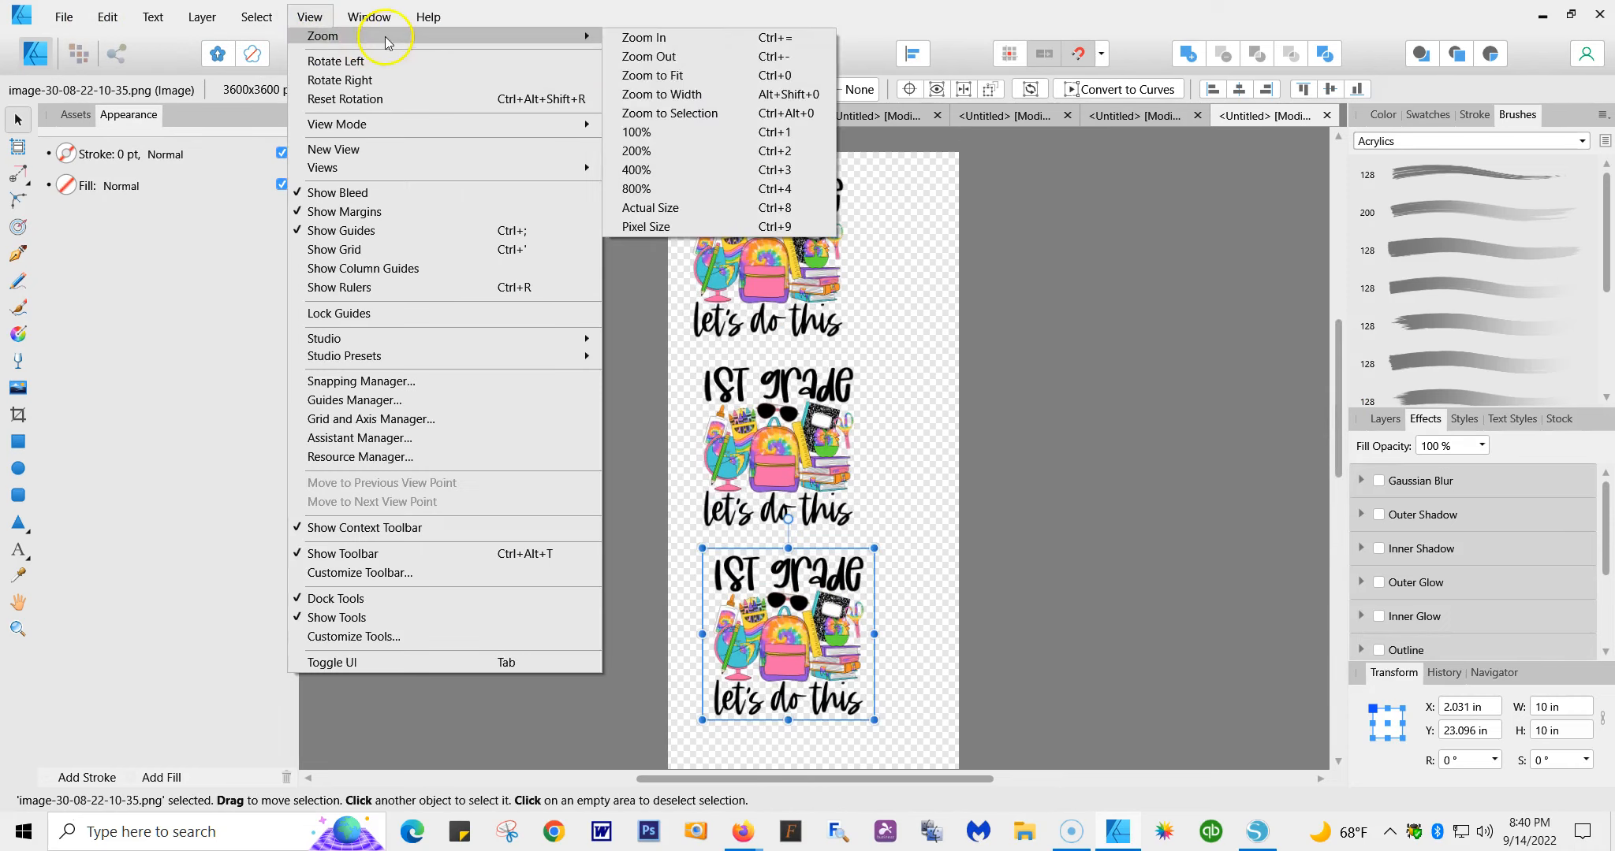
scroll(1109, 435, "down", 2)
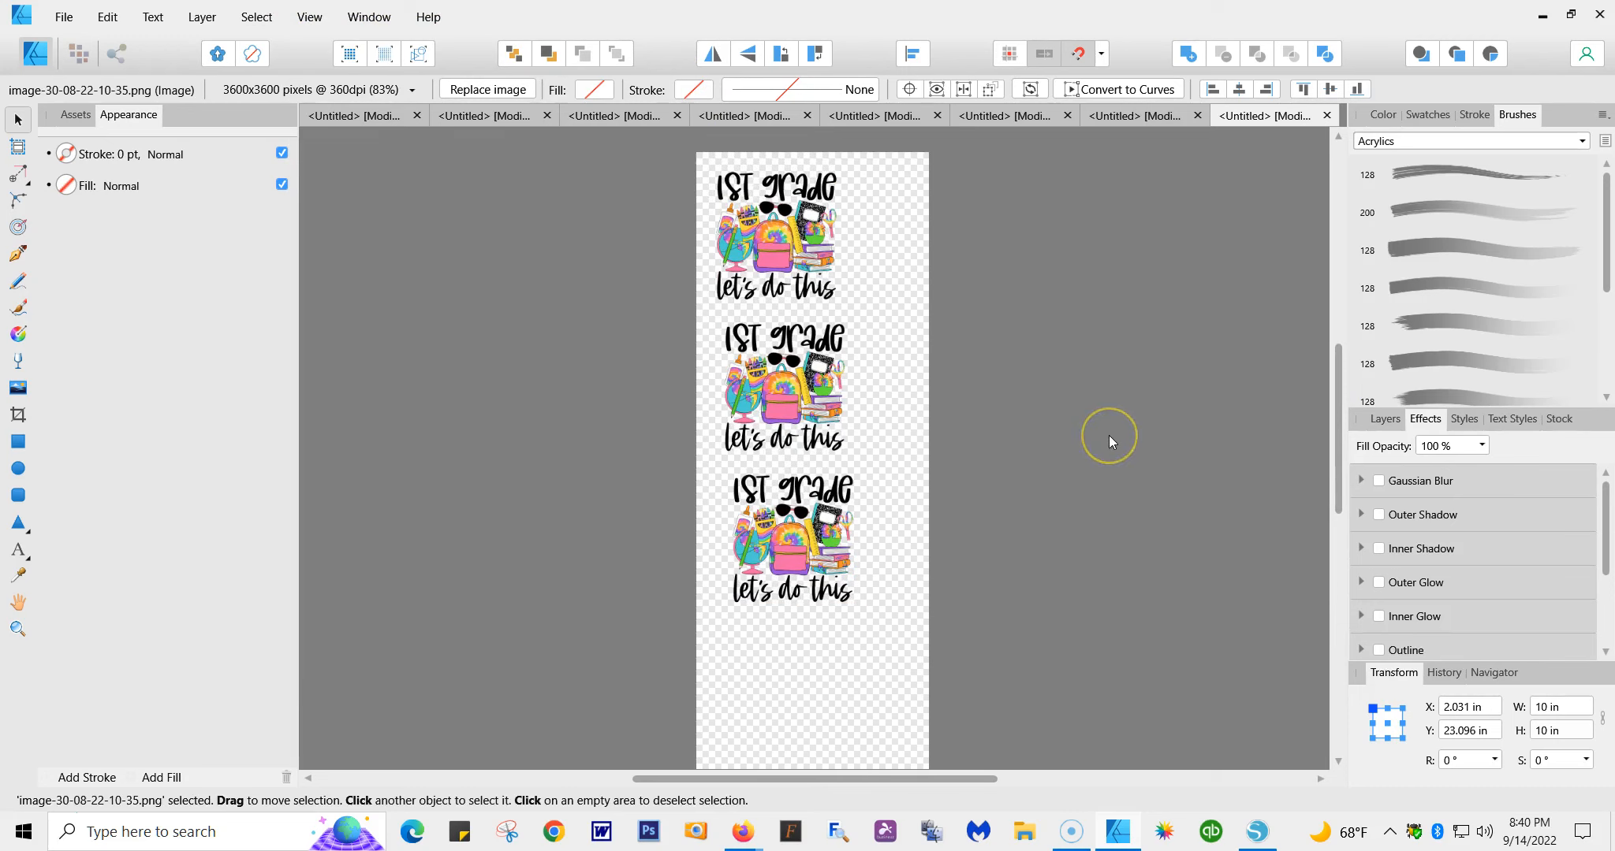
left_click(108, 17)
left_click(165, 238)
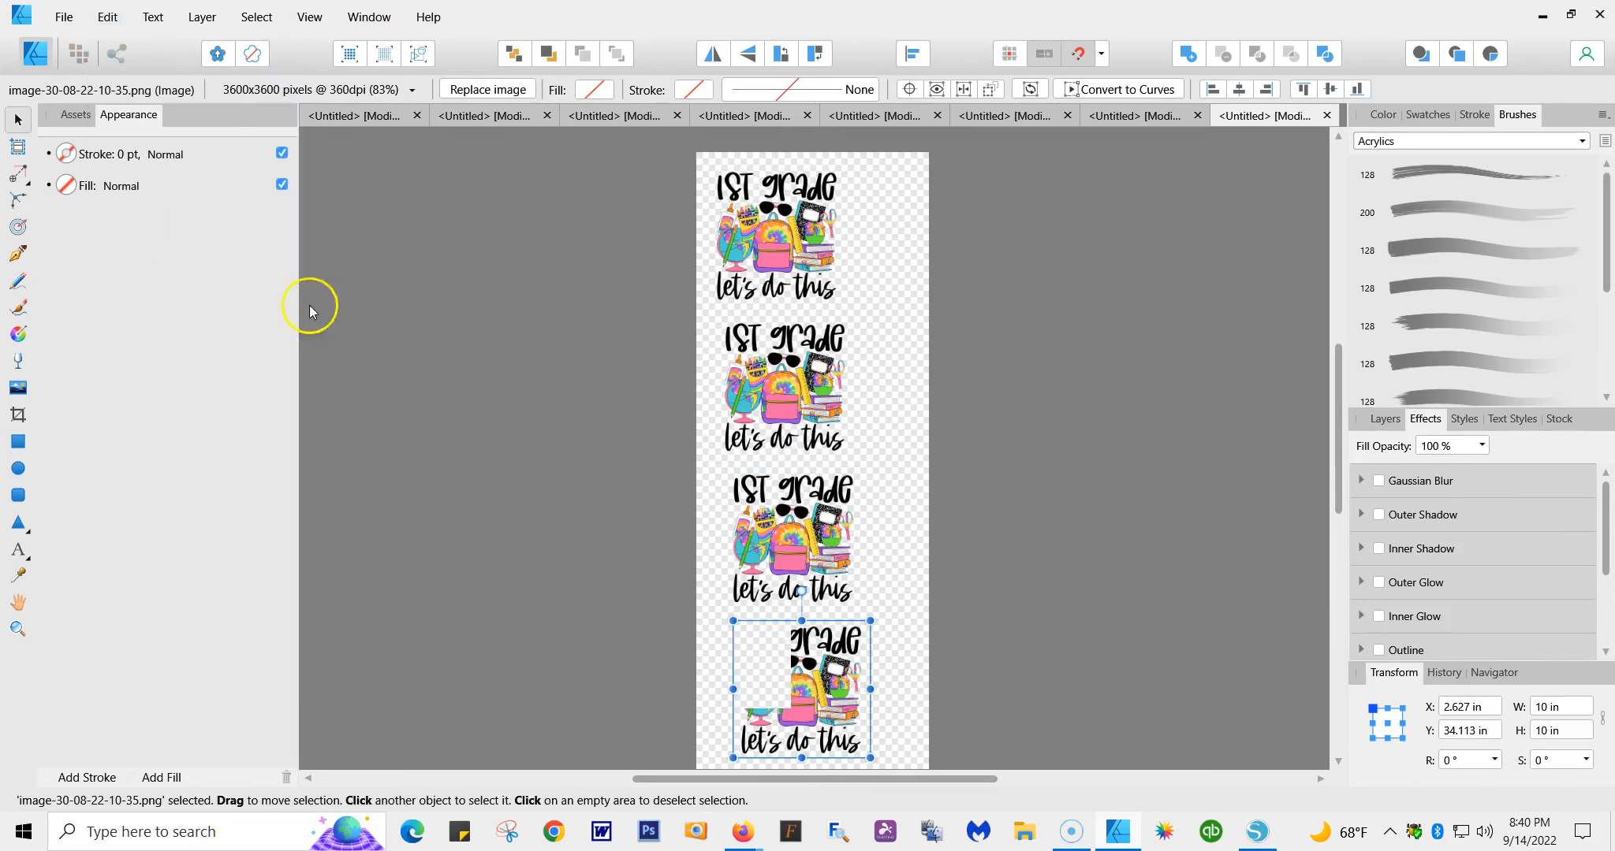
scroll(1340, 465, "down", 3)
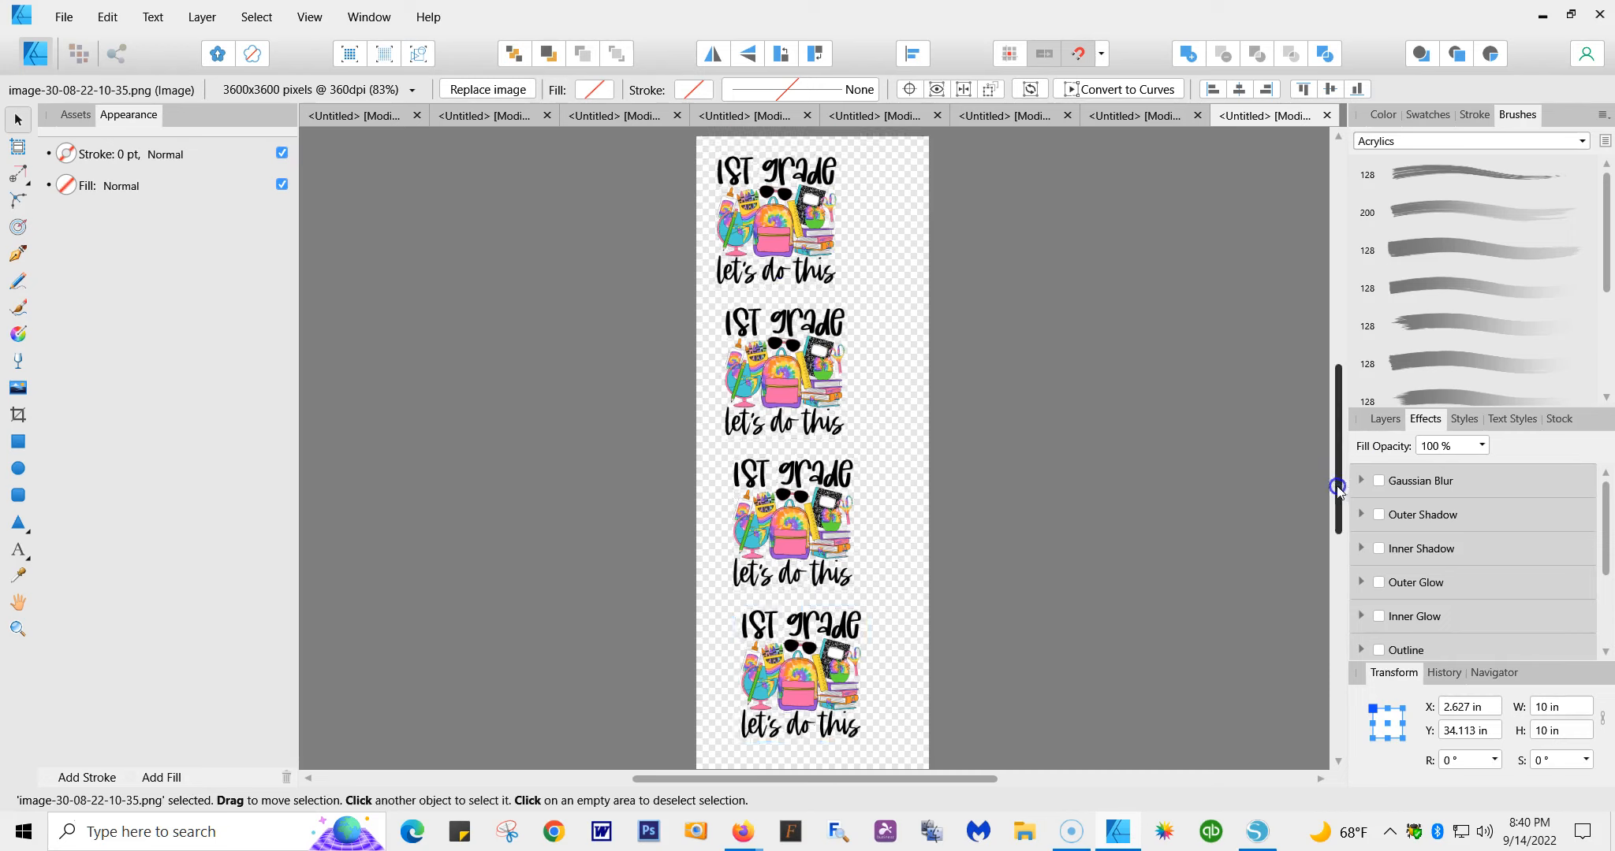
left_click_drag(854, 593, 846, 655)
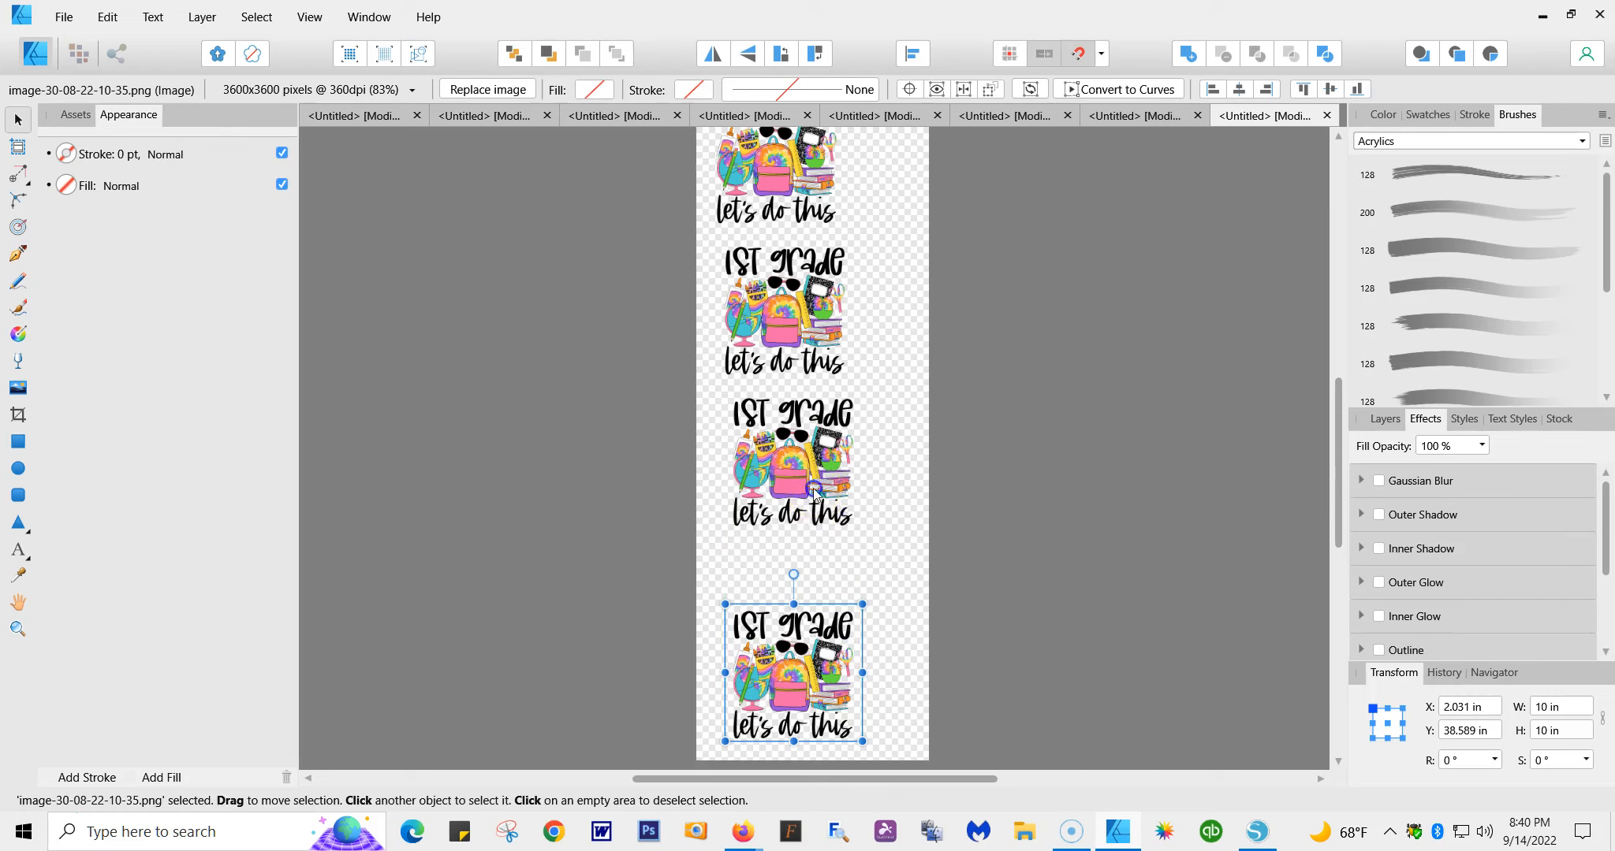
Step: Move the upper three images down into a column aligned with the lowest copy, placing the first at about X 2 in, Y 5.2 in
left_click_drag(812, 493, 812, 549)
left_click(781, 332)
left_click_drag(782, 332, 790, 388)
left_click_drag(785, 180, 803, 236)
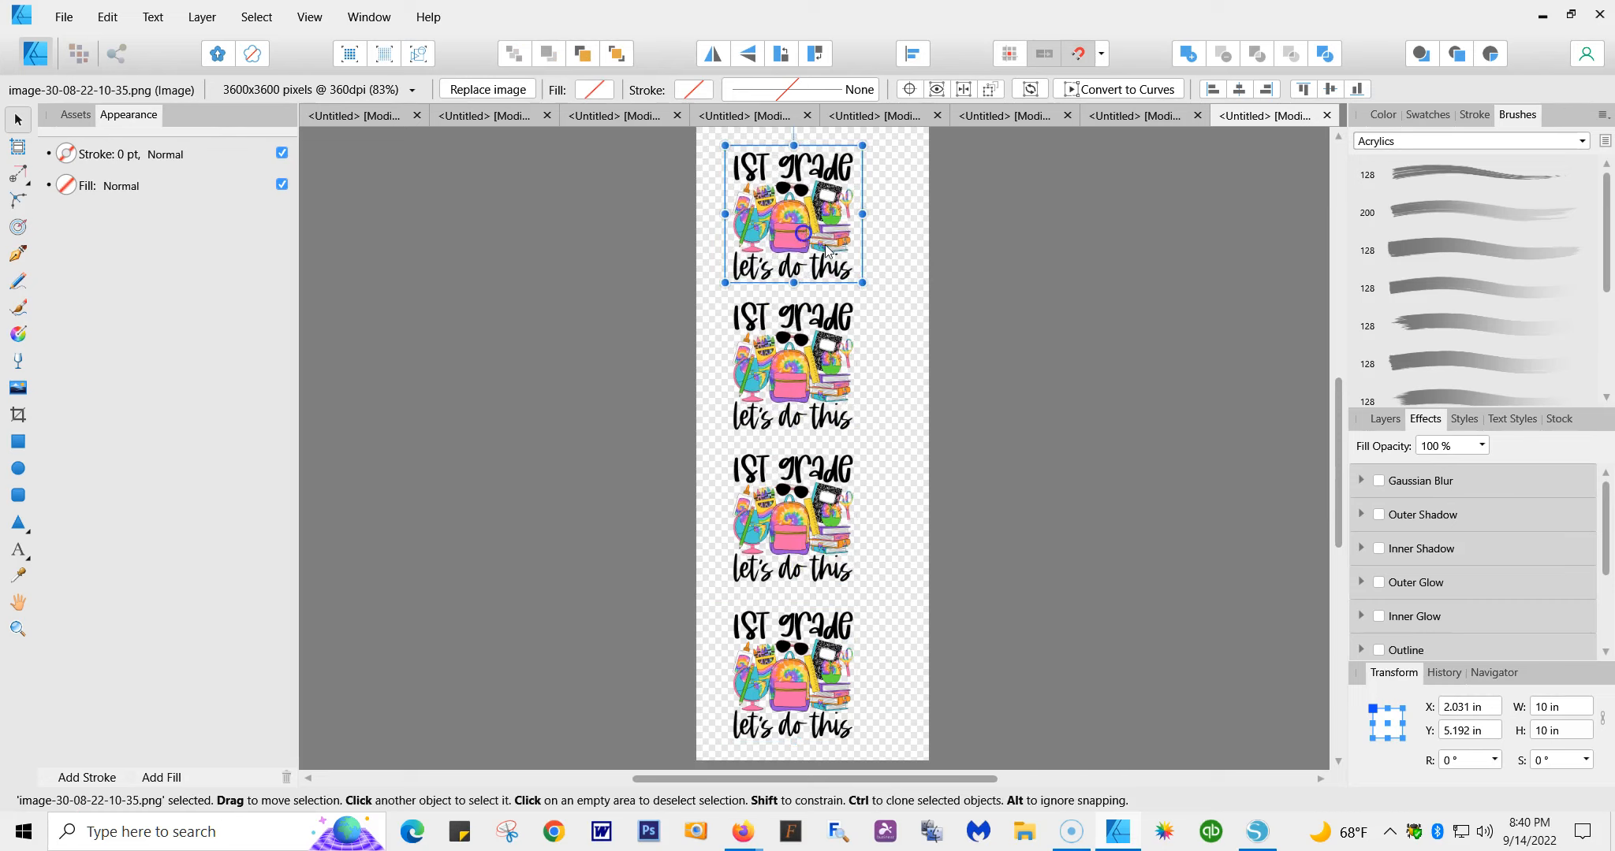
Step: Move the upper three images up to spread the column, with the second at about Y 13.7 in and the third at about Y 26.2 in
left_click_drag(1342, 407, 1339, 375)
left_click_drag(786, 263, 785, 213)
left_click_drag(778, 405, 779, 370)
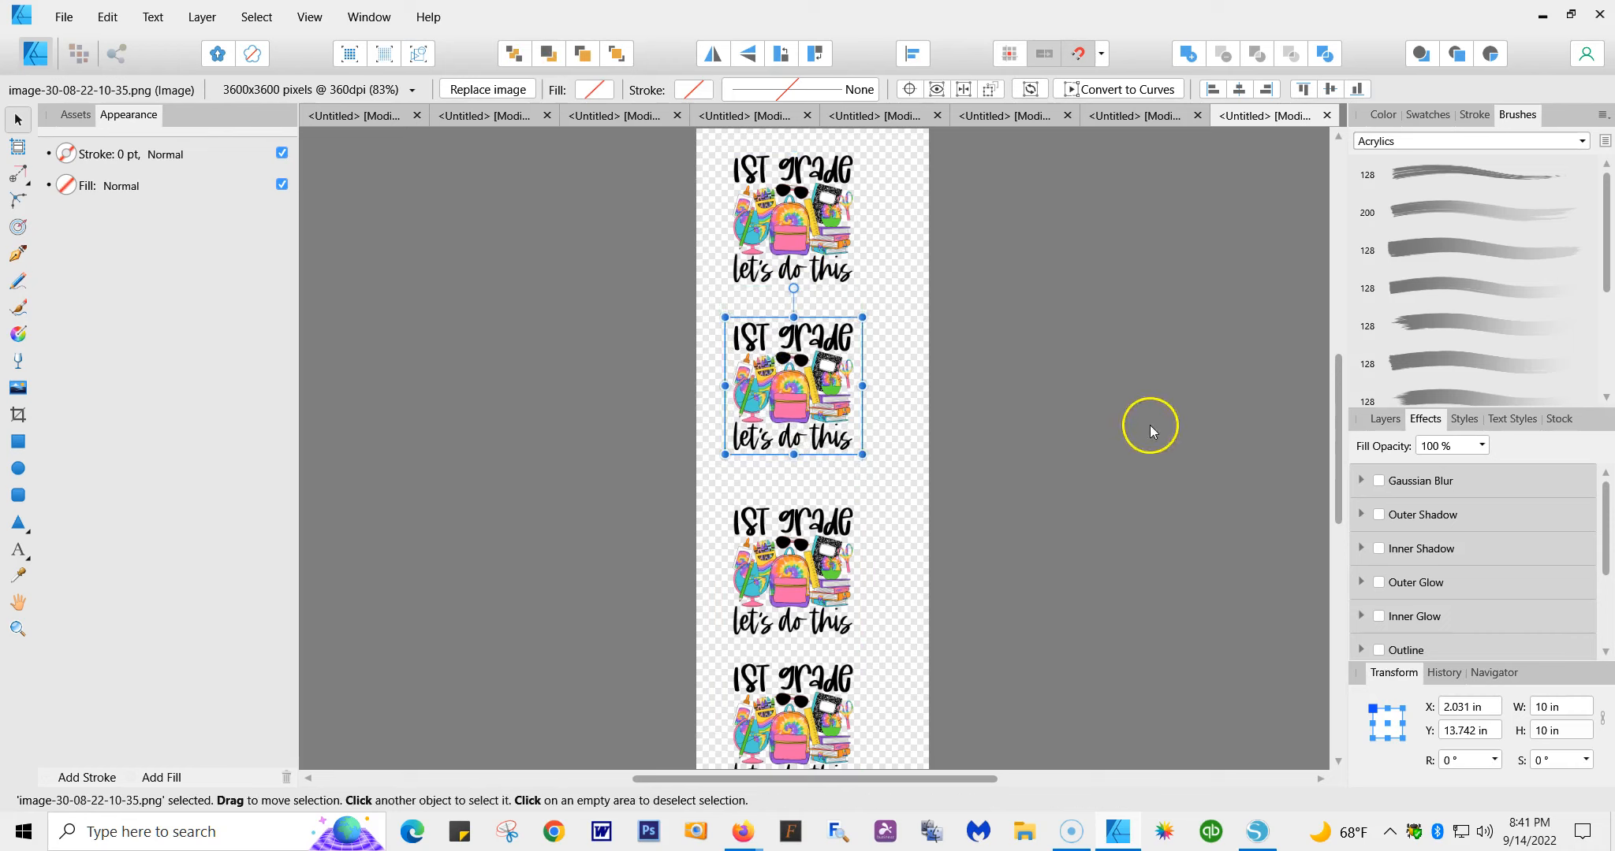
left_click_drag(825, 548, 832, 536)
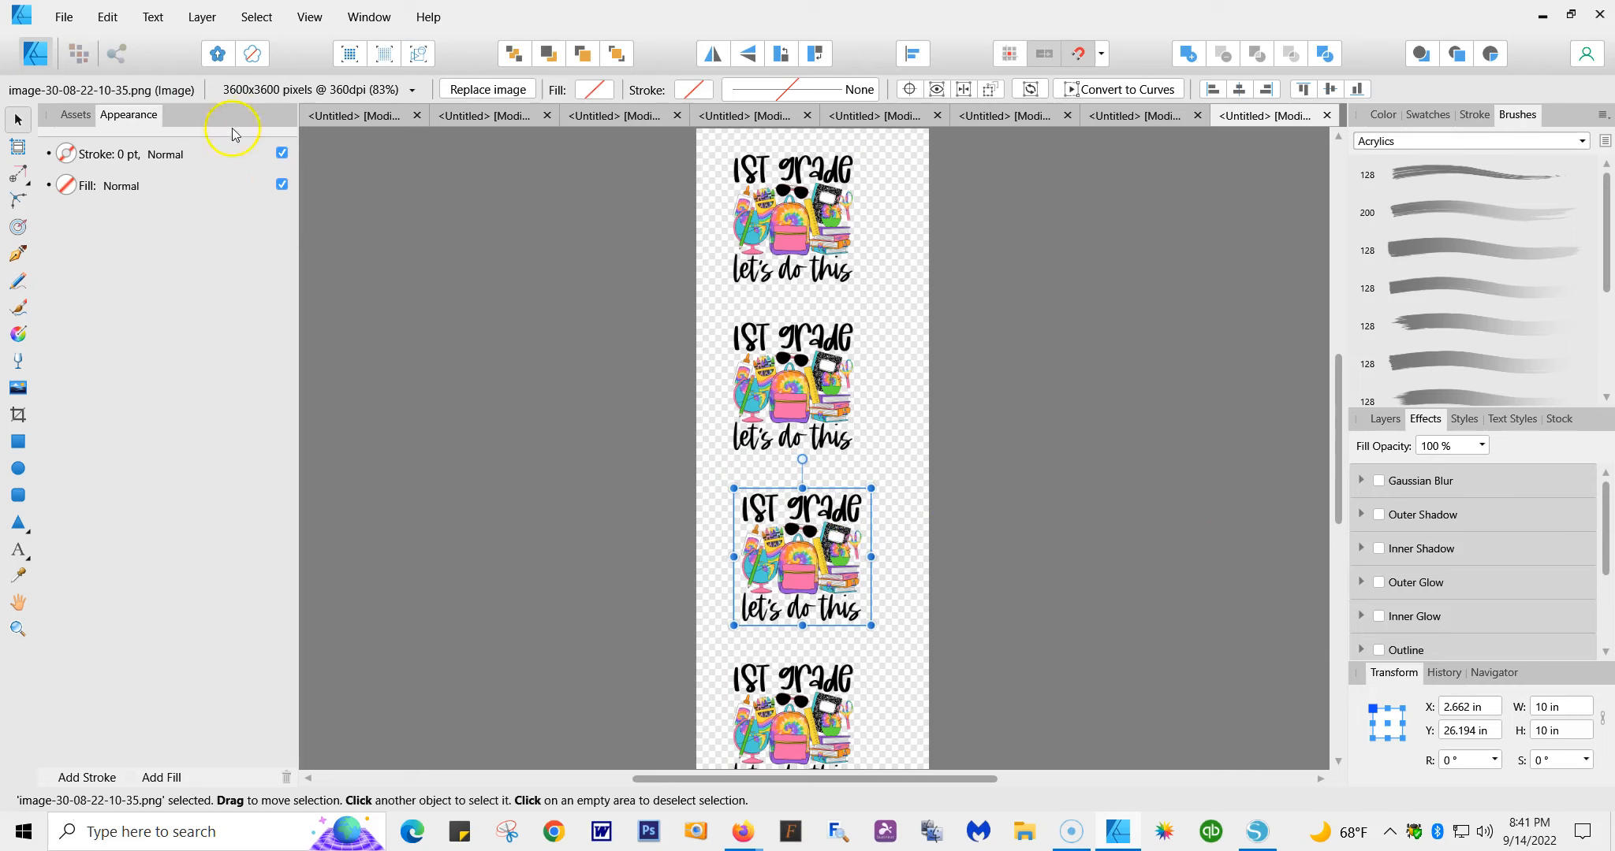
Step: Resize the document to 17 × 60 in, anchoring the objects to the page instead of rescaling them
left_click(107, 17)
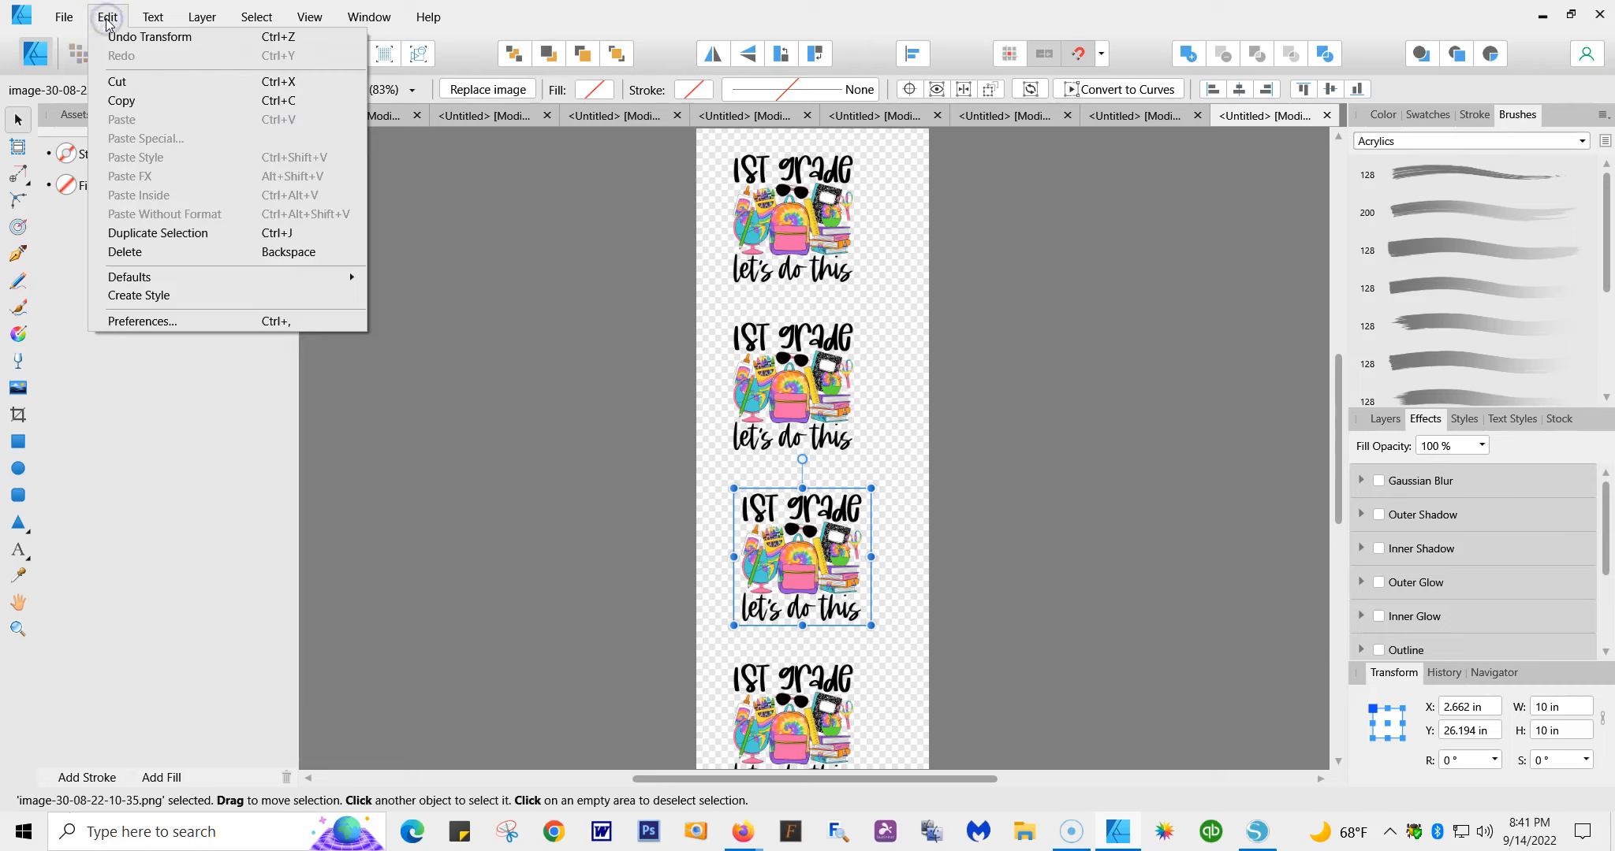
left_click(65, 21)
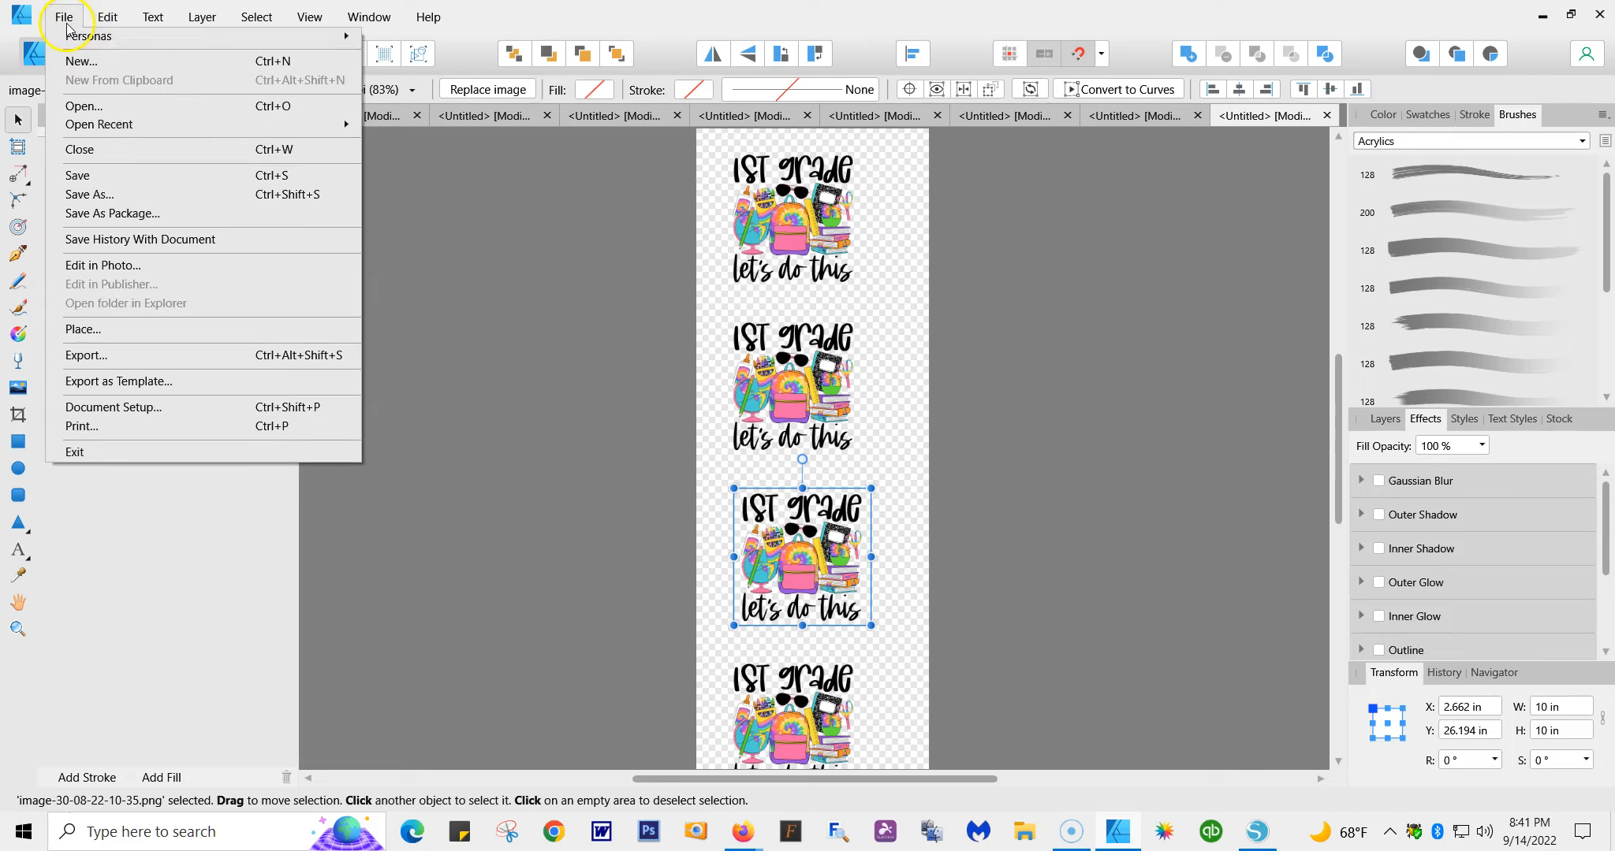
left_click(153, 414)
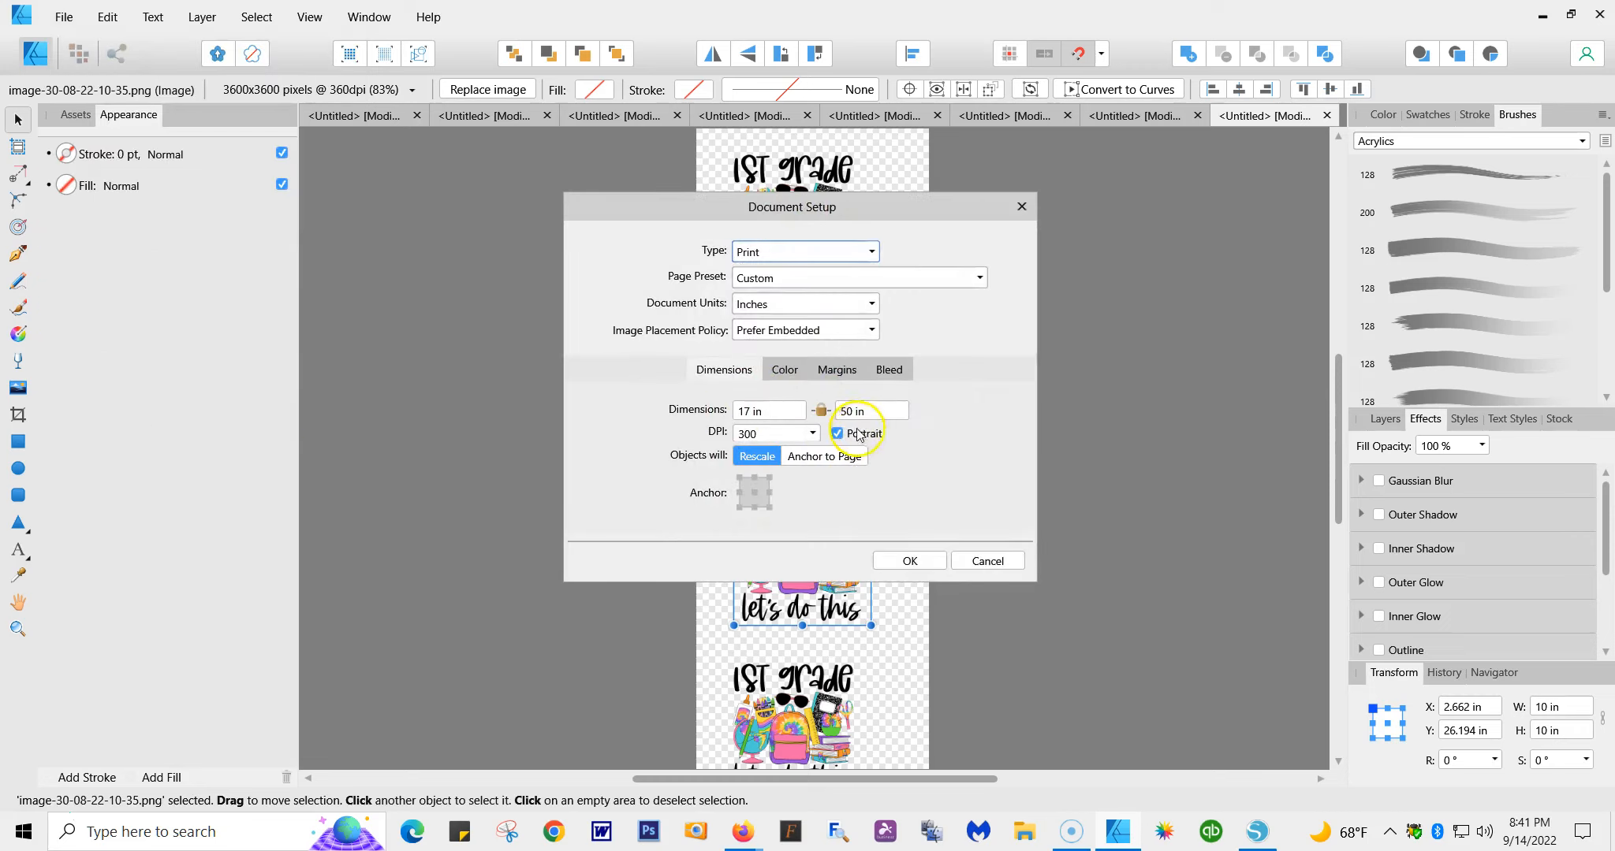
left_click(877, 411)
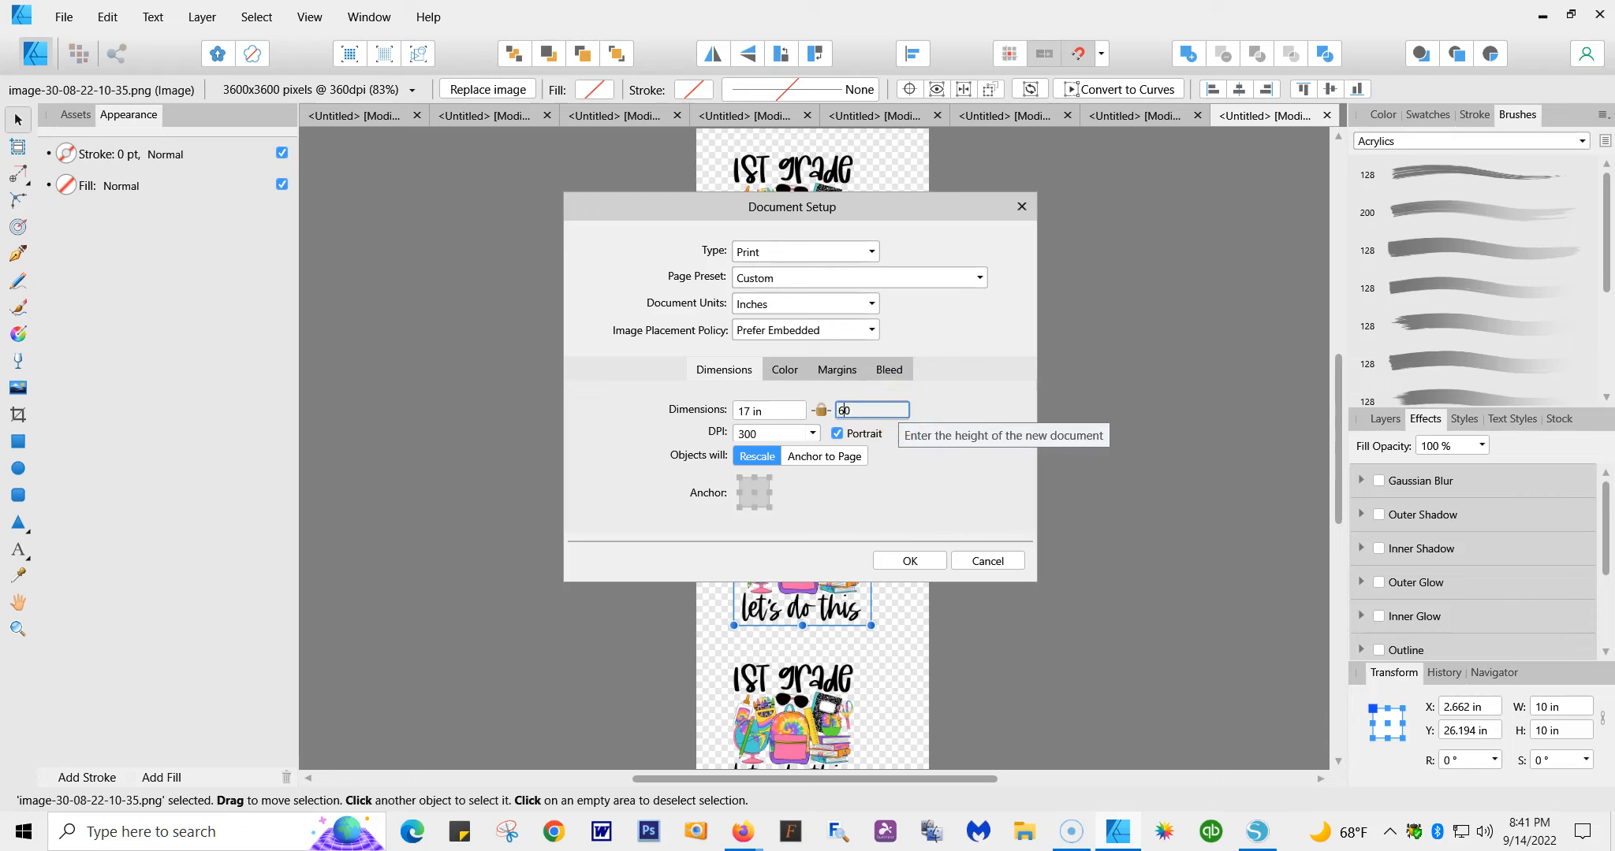
left_click(775, 411)
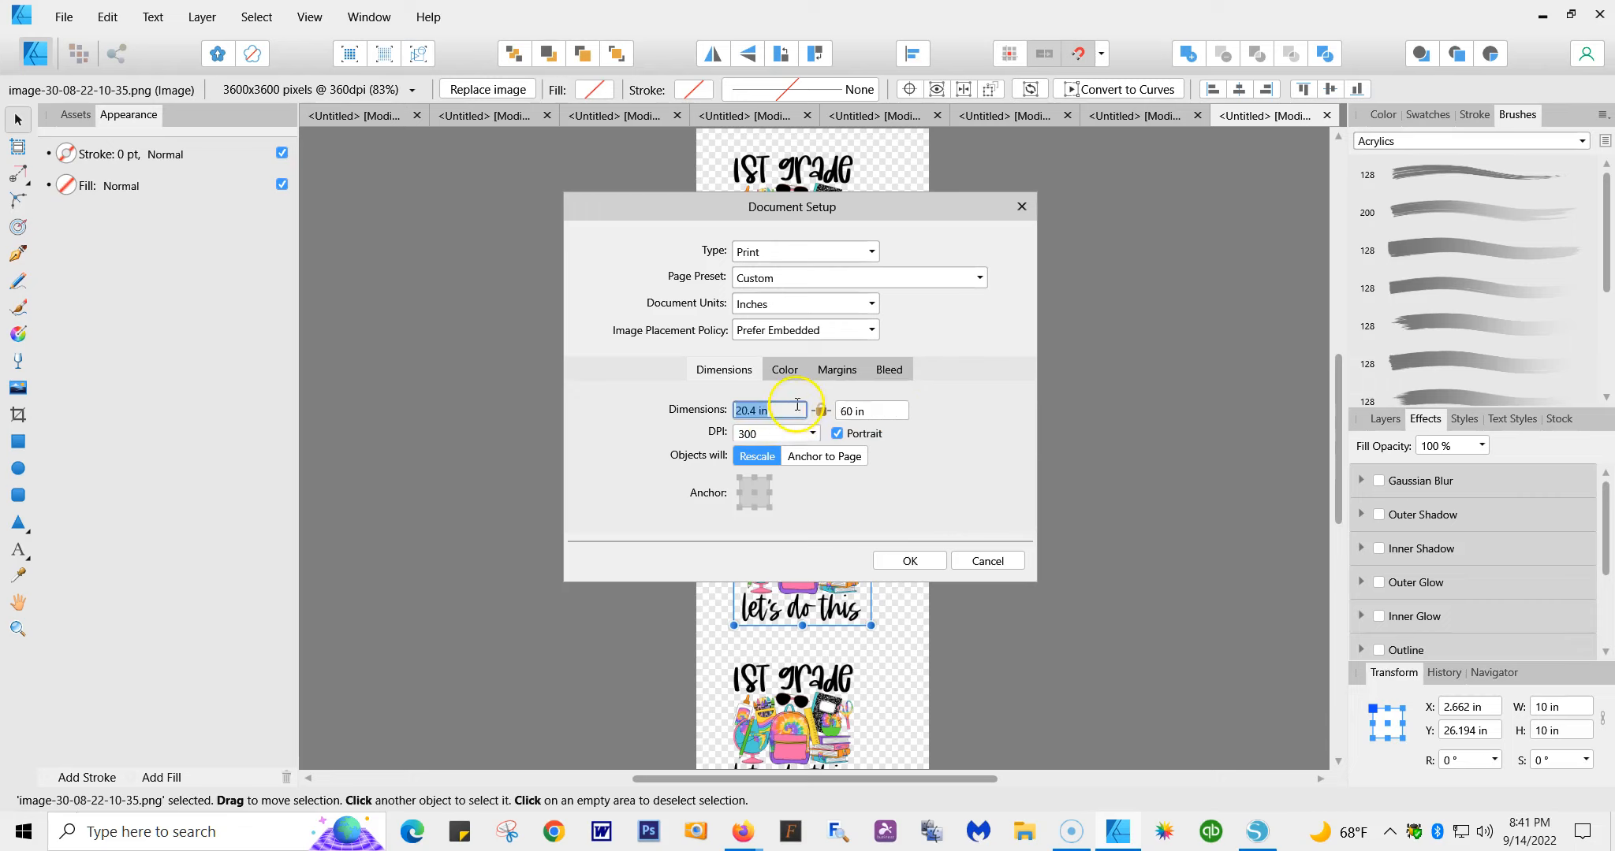
left_click(756, 412)
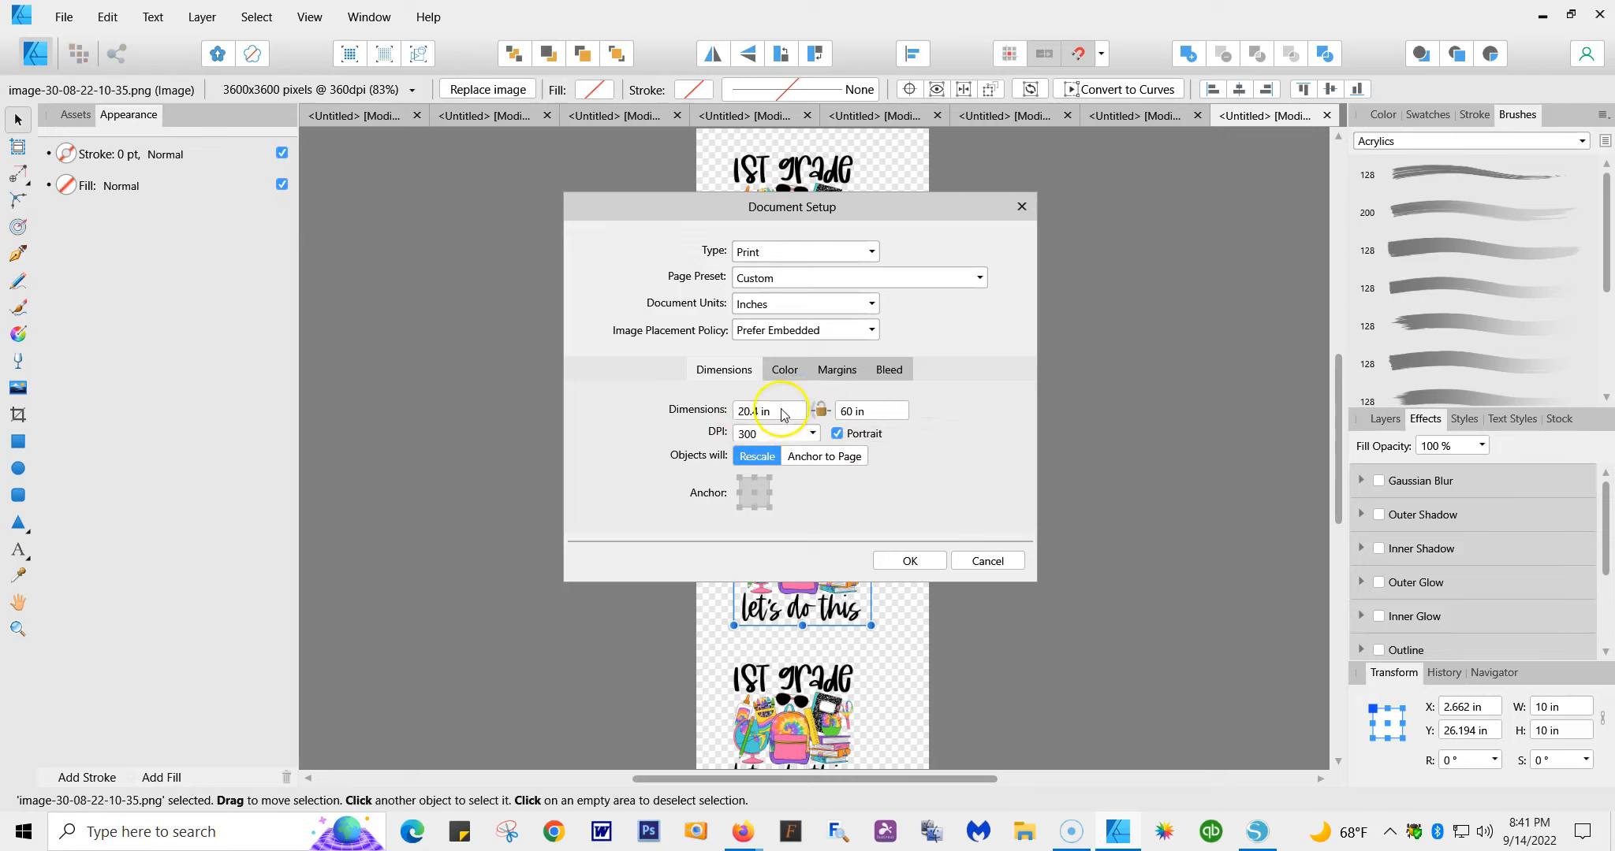
left_click(789, 414)
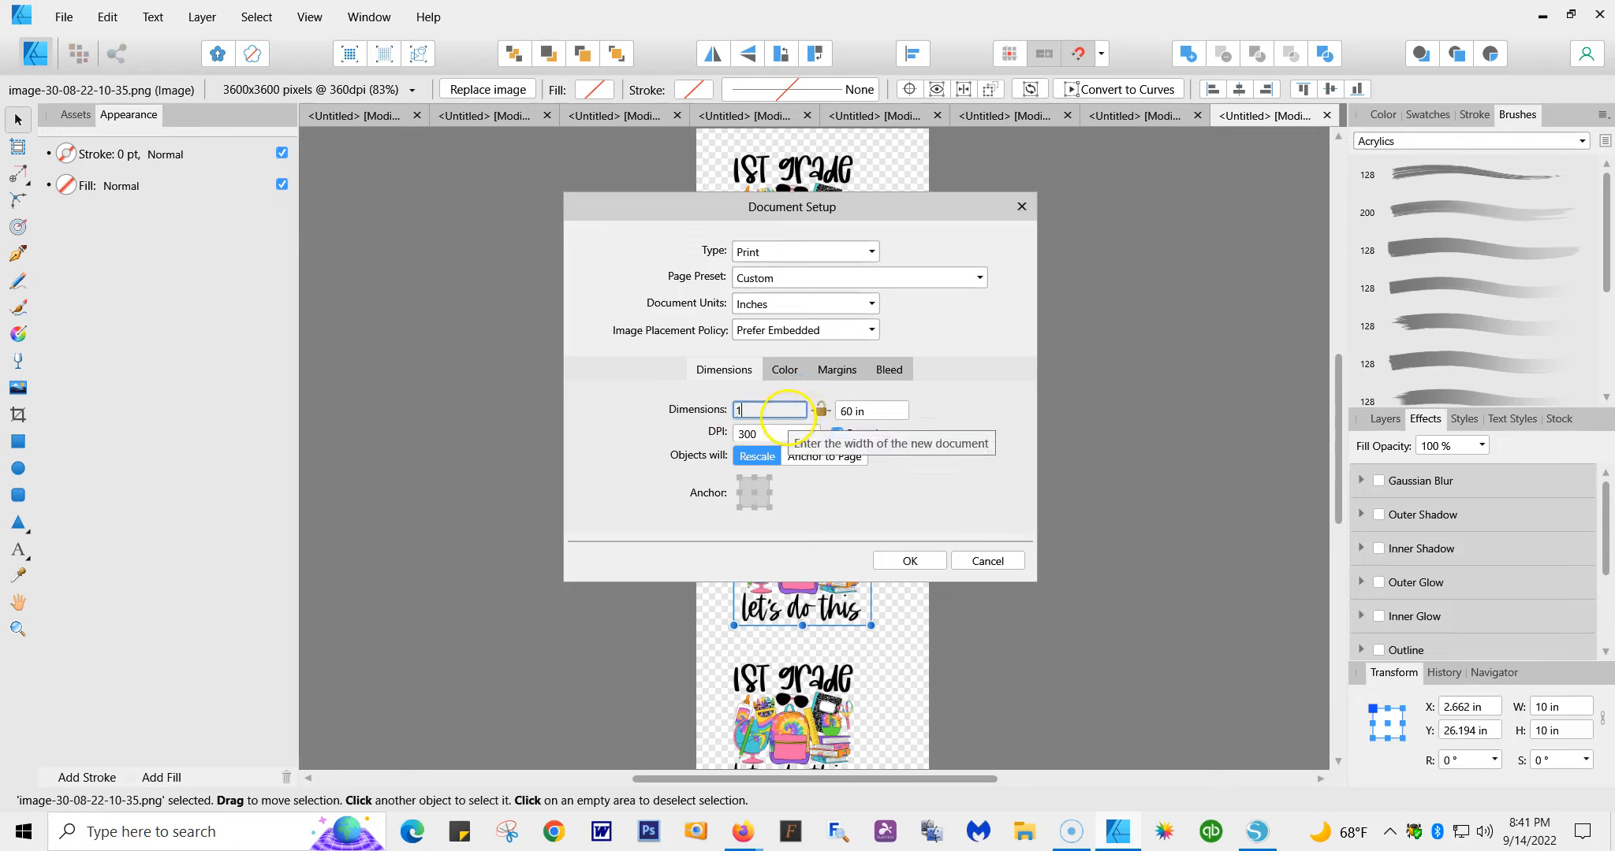
left_click(869, 408)
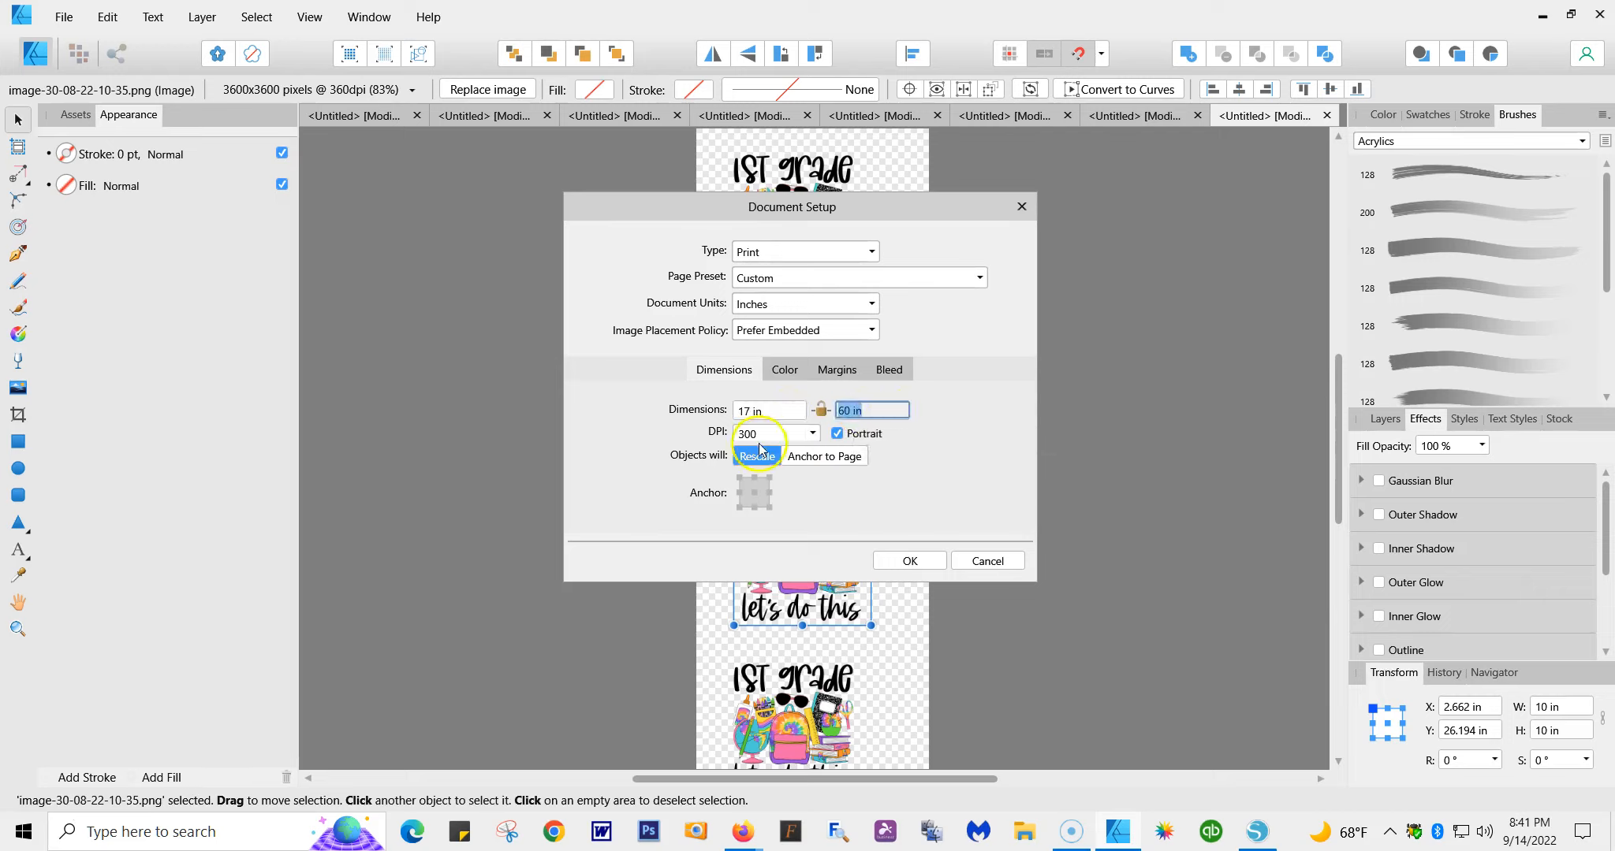
left_click(824, 457)
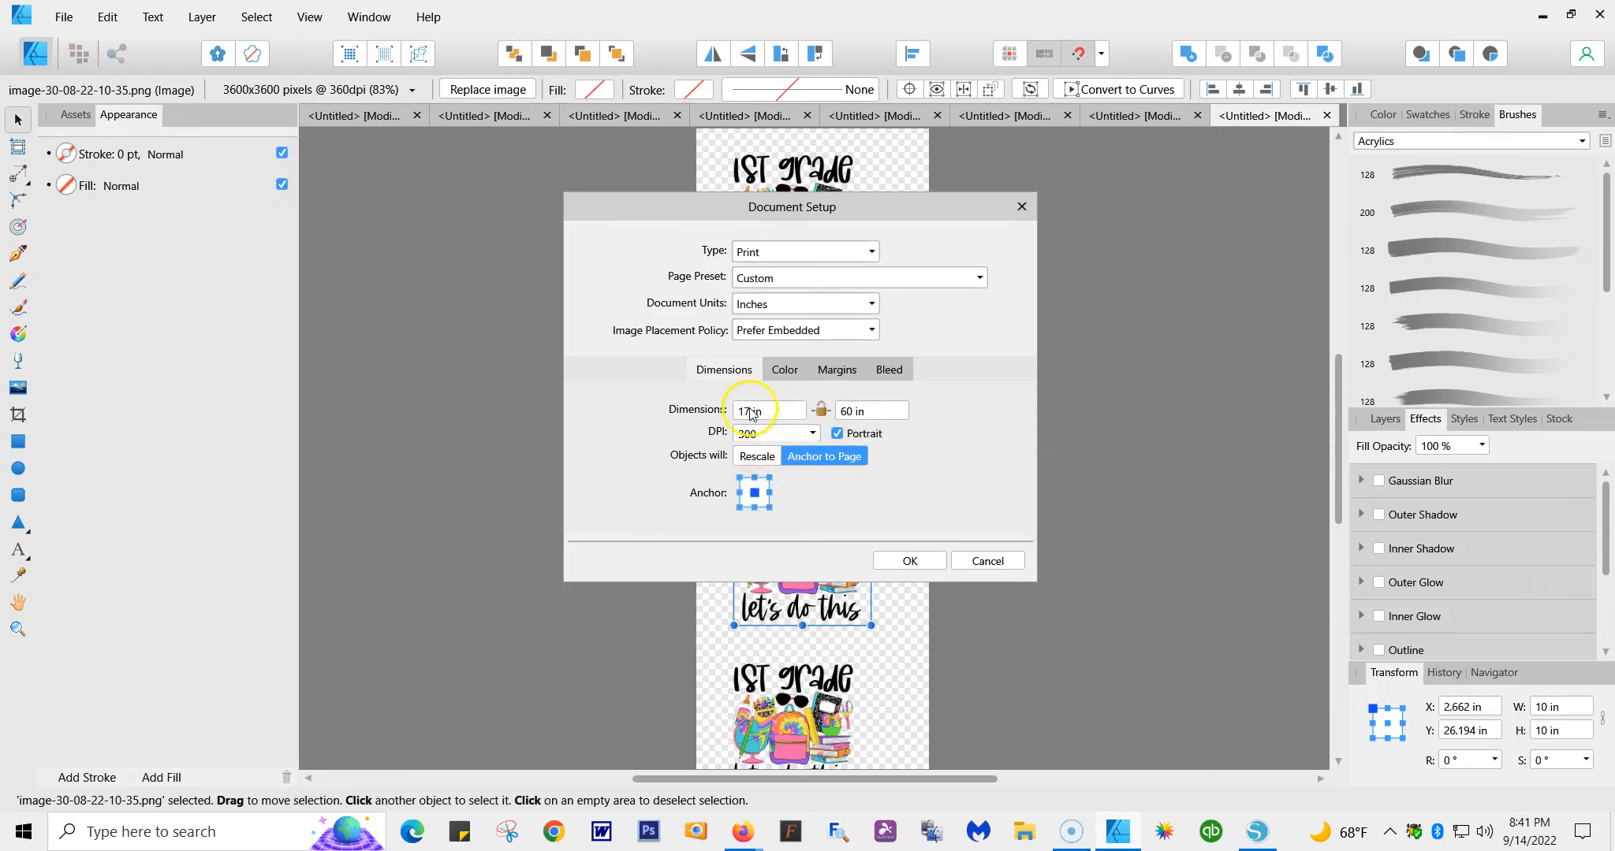
left_click(914, 563)
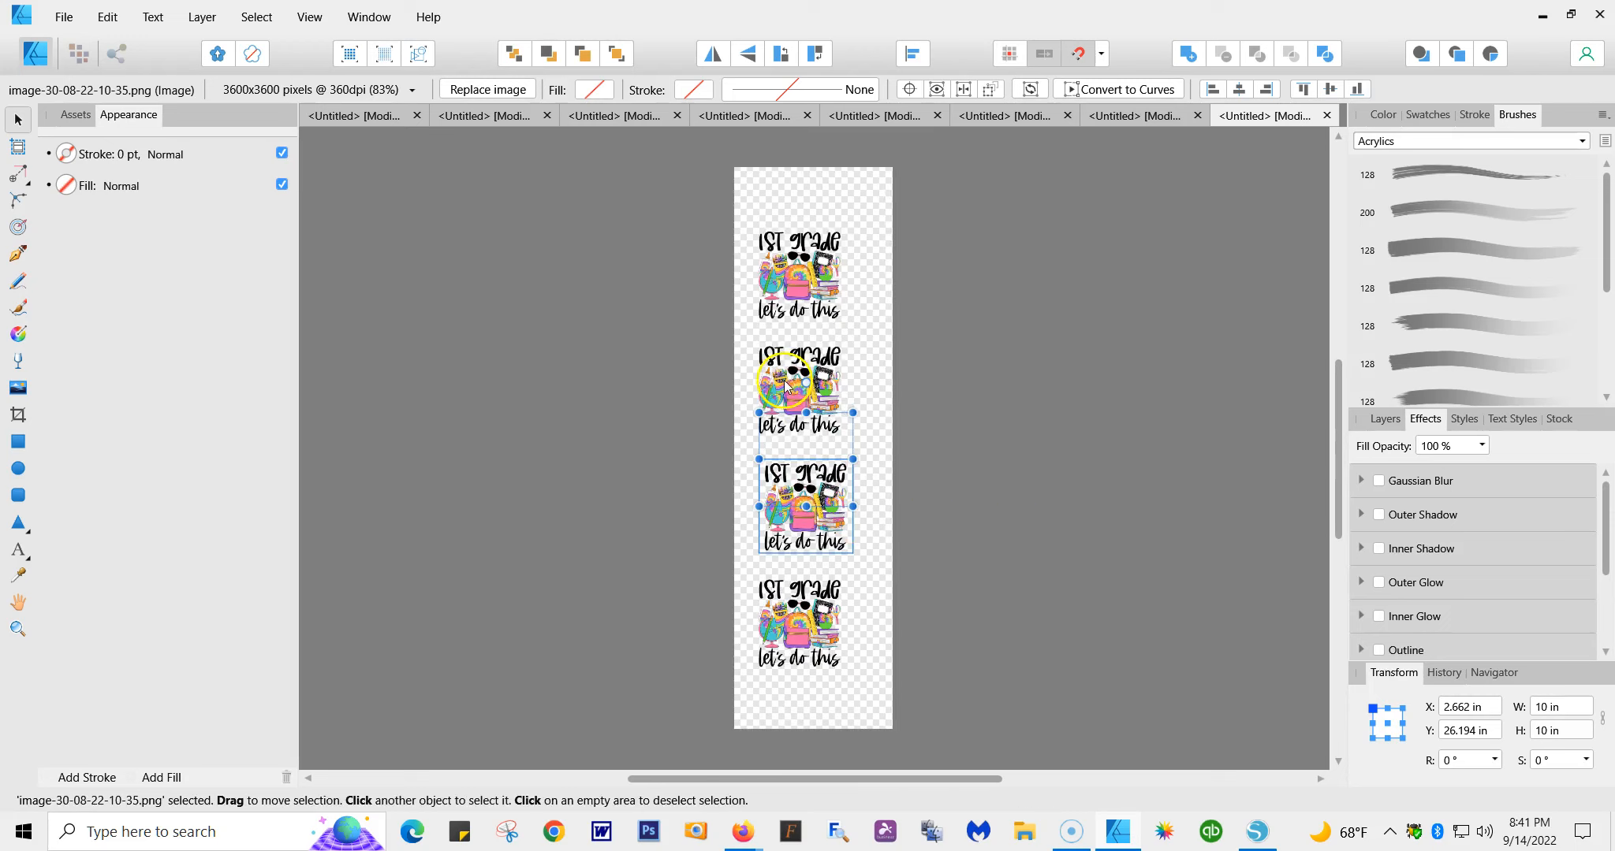
Step: Move all four images up the page in an aligned column, from about Y 2.2 in for the first to Y 38.1 in for the fourth
left_click_drag(782, 279, 783, 237)
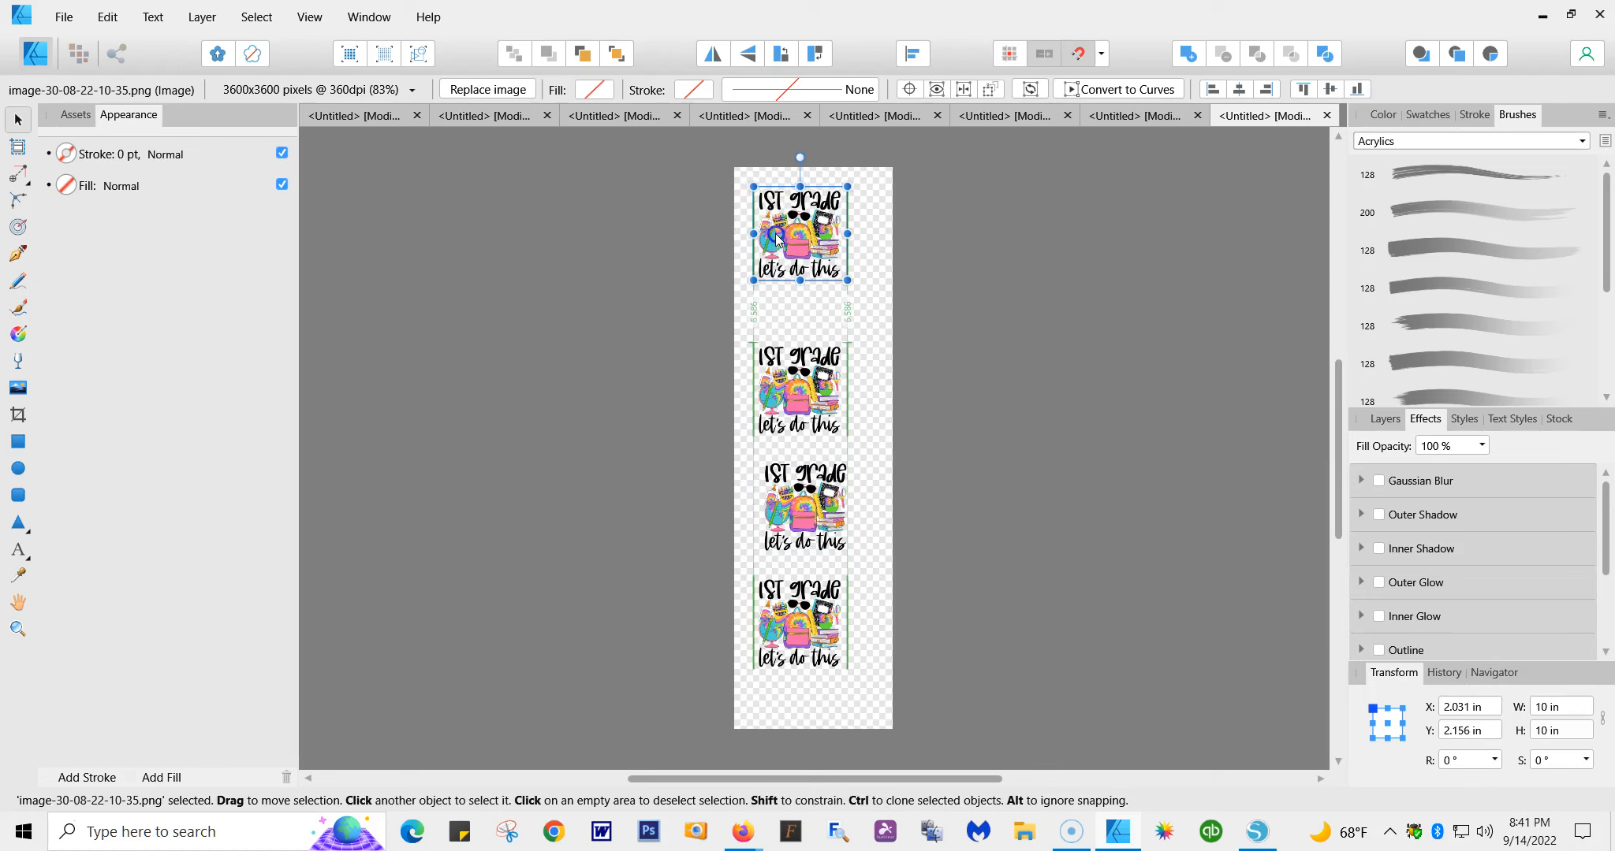
left_click_drag(800, 349, 801, 304)
left_click_drag(801, 513, 804, 468)
left_click_drag(824, 611, 820, 560)
Step: Duplicate the fourth image and place the fifth copy directly below it near the page's lower edge
left_click(107, 17)
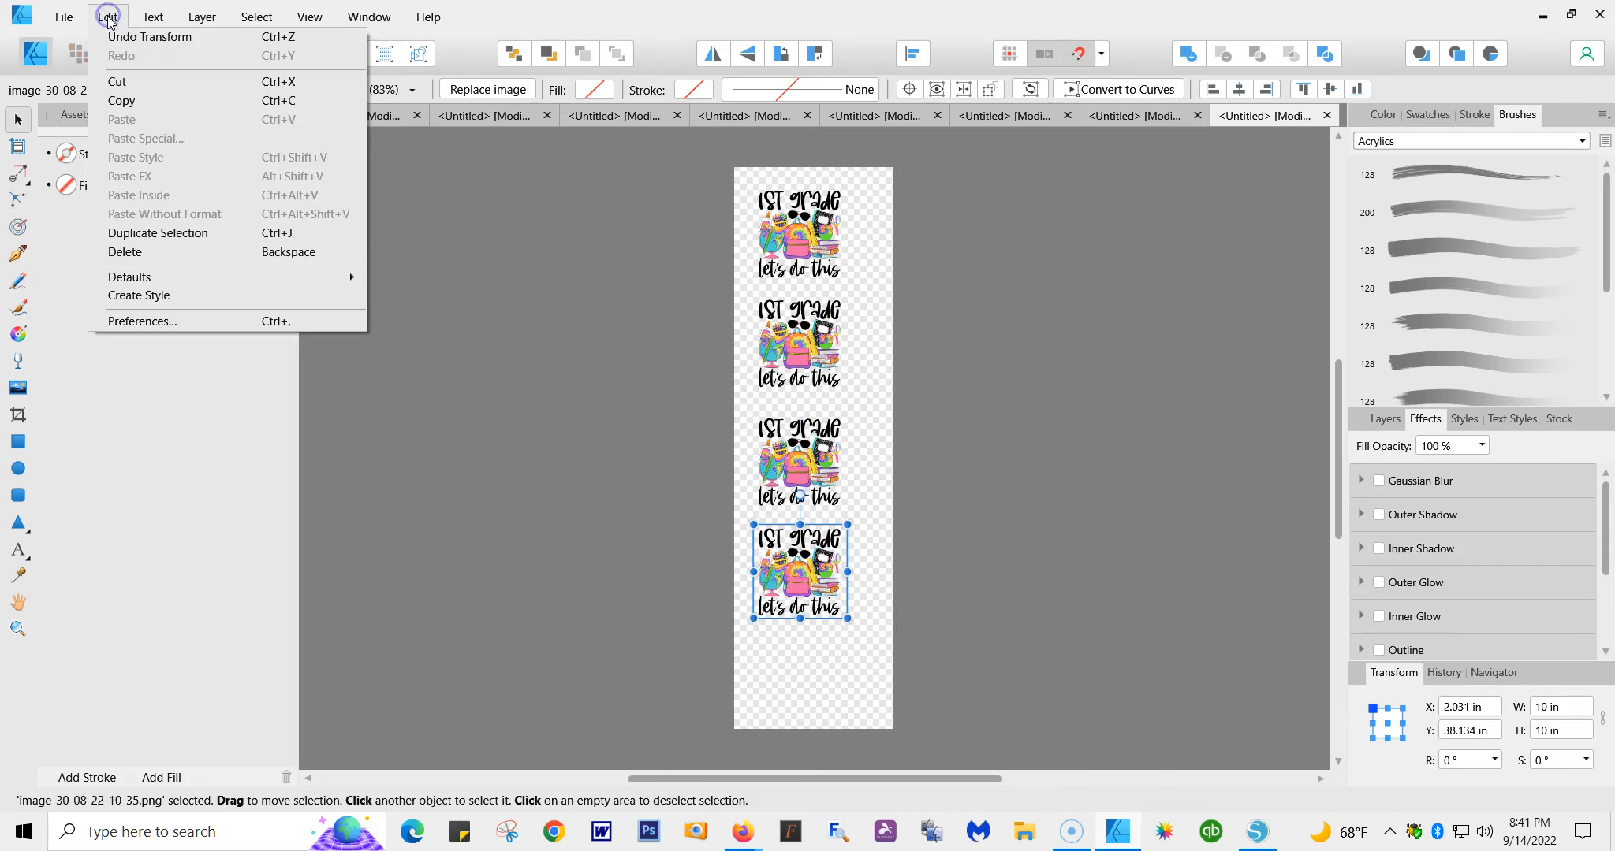
left_click(162, 233)
left_click_drag(810, 588, 798, 679)
left_click(1022, 371)
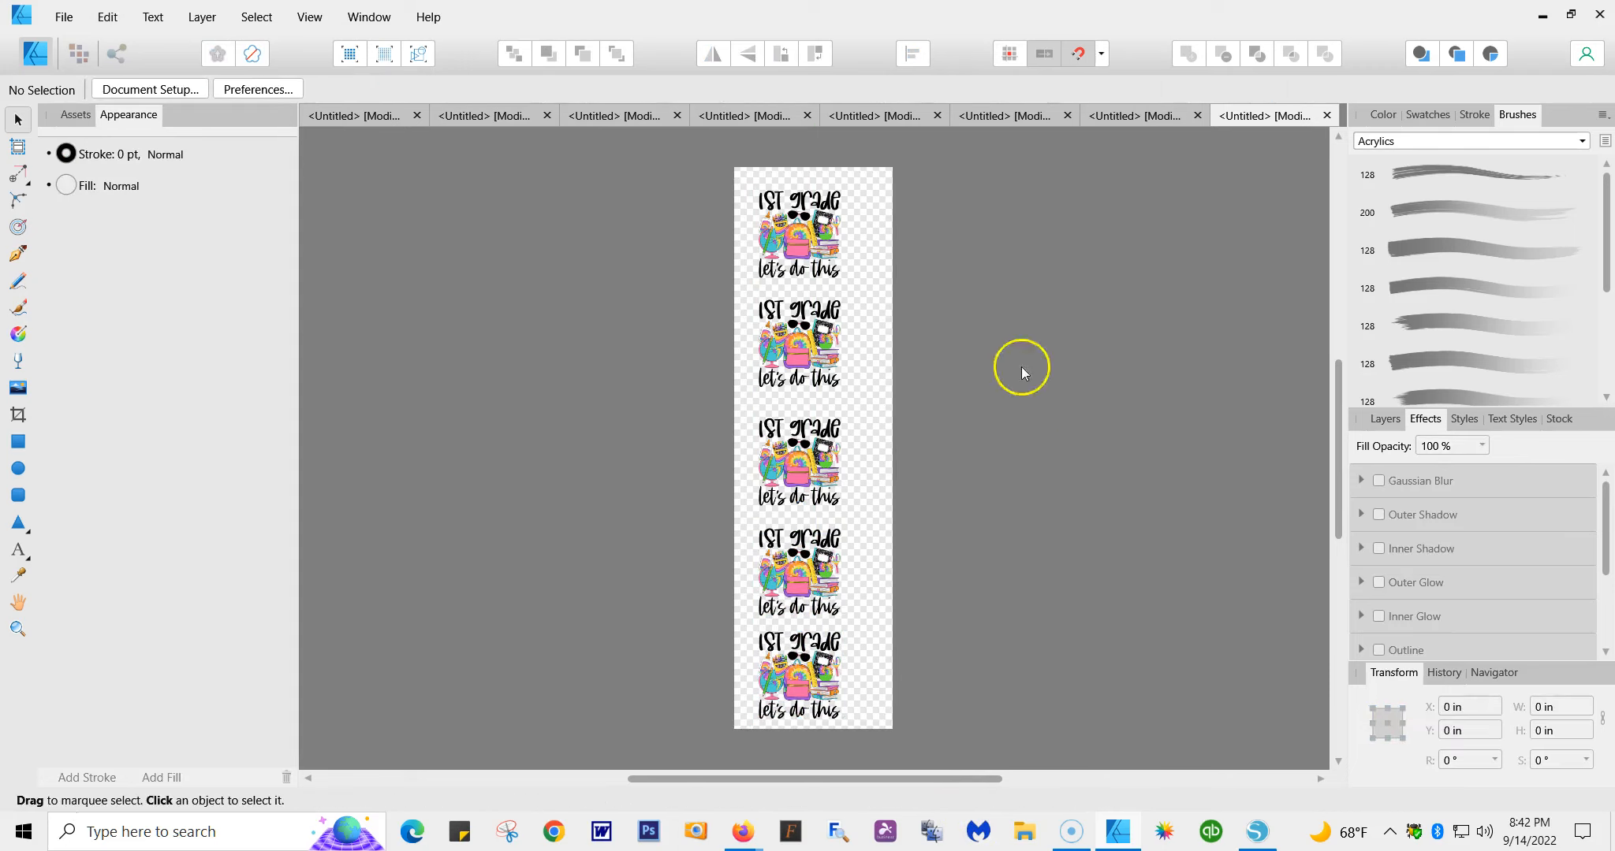
Step: Nudge the first, third, fourth and fifth images up to even out the column's spacing, ending with the fifth at about Y 48.3 in
left_click_drag(802, 238, 802, 235)
left_click(776, 353)
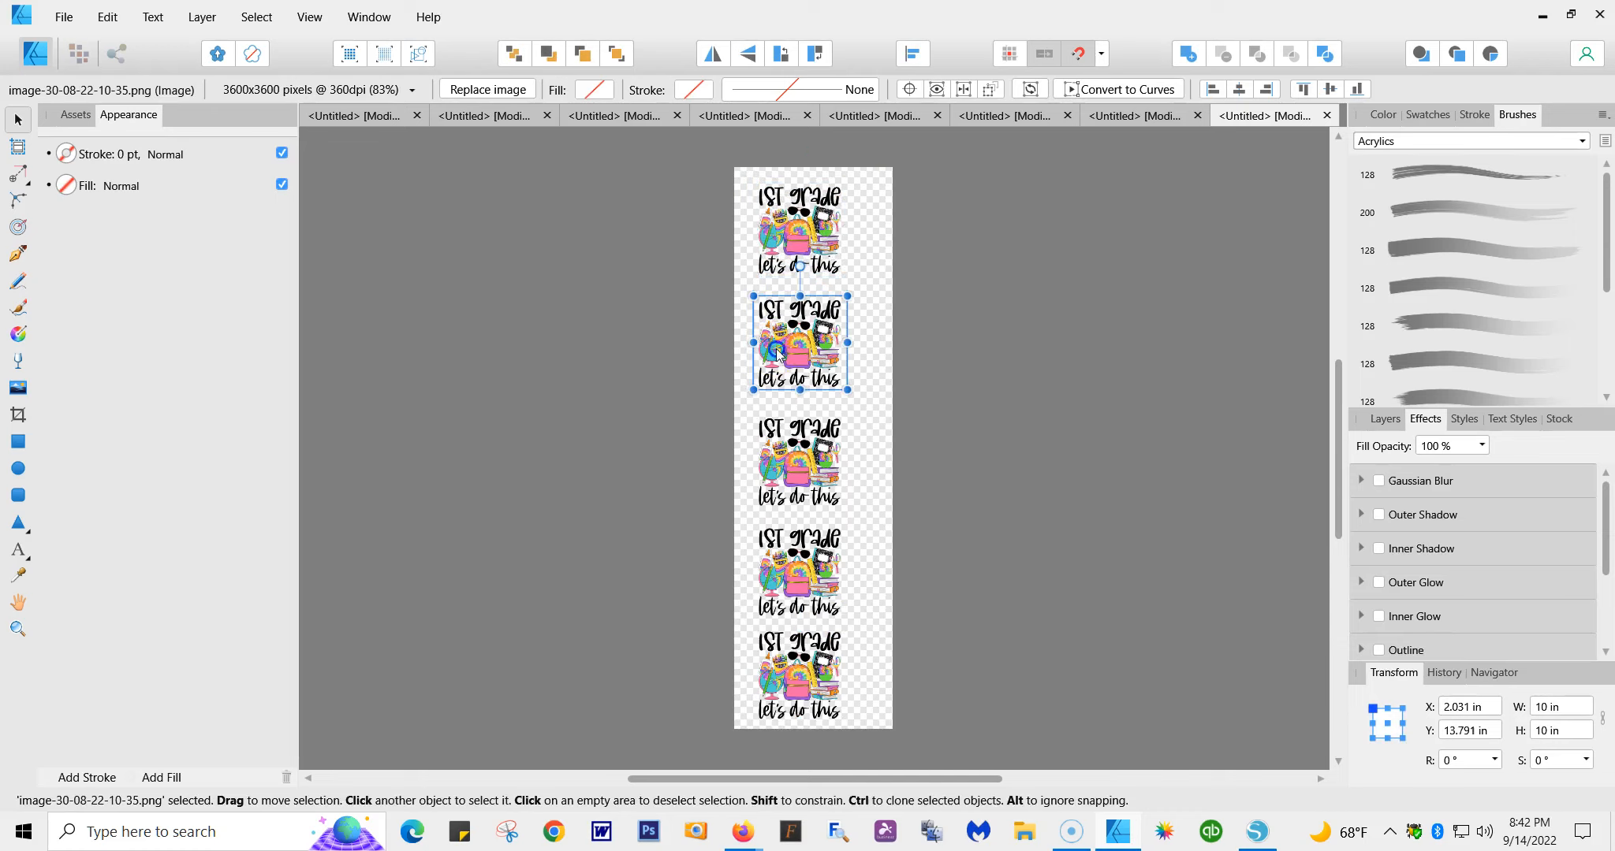
left_click_drag(799, 509, 798, 493)
left_click_drag(799, 568, 798, 556)
left_click(832, 658)
left_click_drag(832, 658, 832, 650)
left_click(1025, 395)
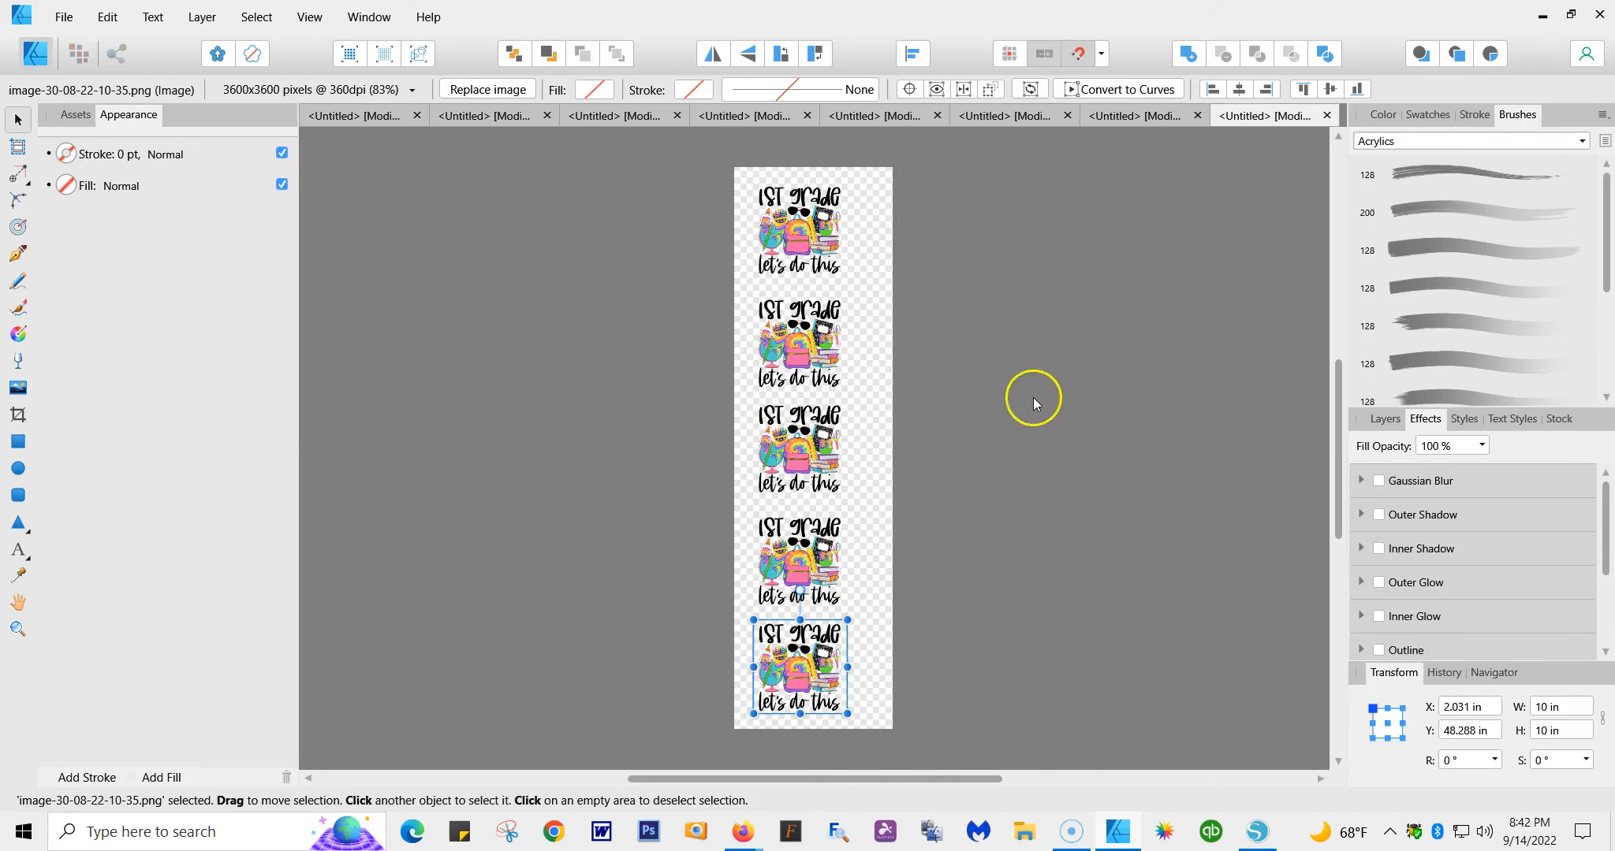
Step: Open the print settings, choose the SC-F500 Series(Network) printer and set the fit type to Fit to Printable
left_click(63, 16)
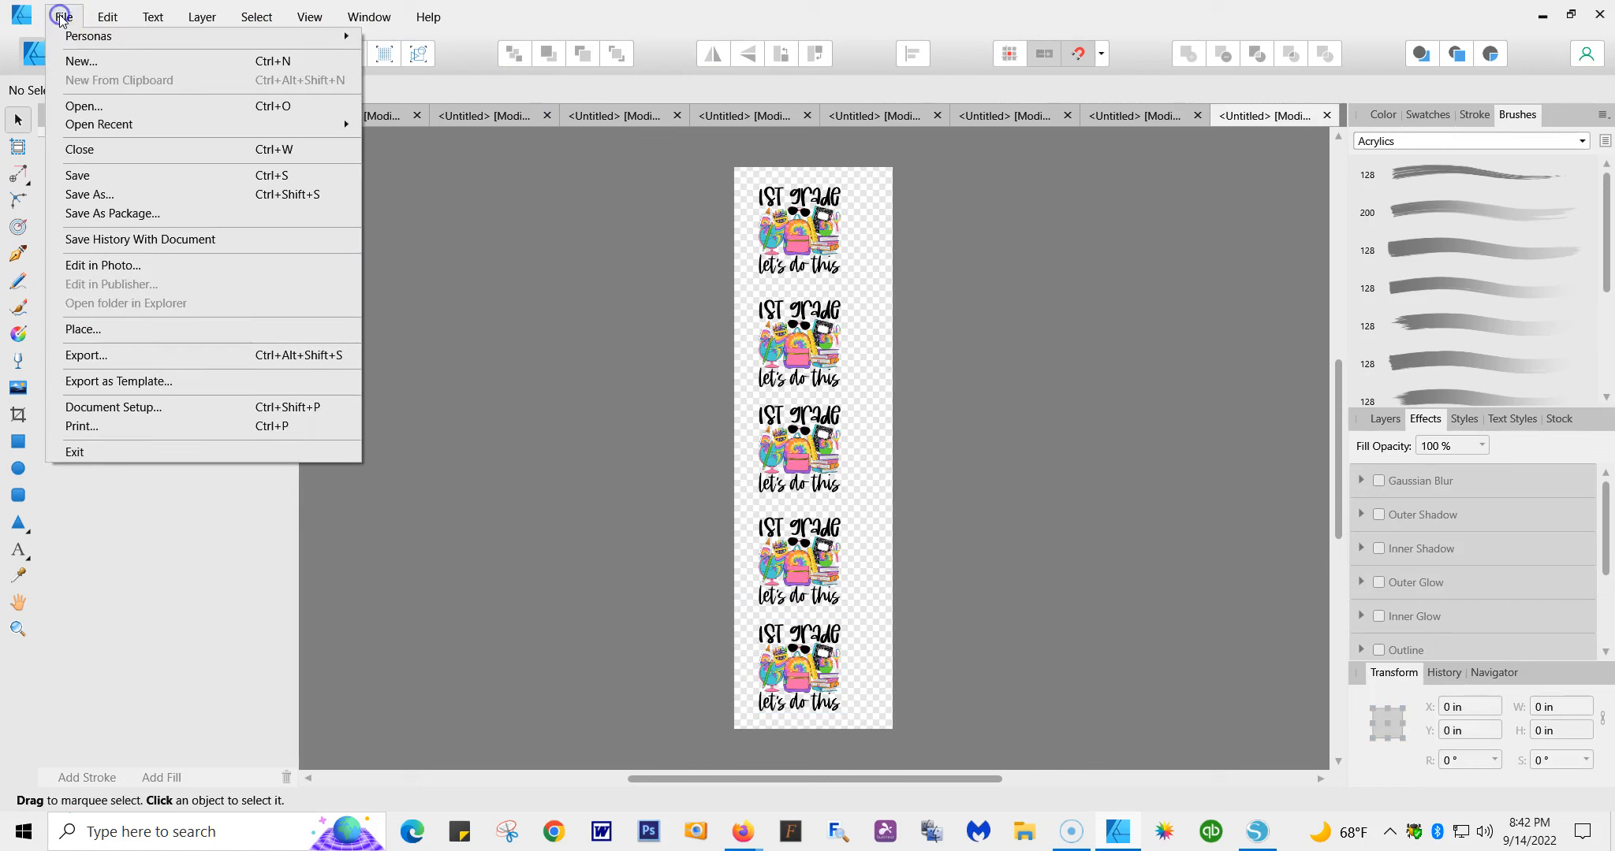
left_click(126, 426)
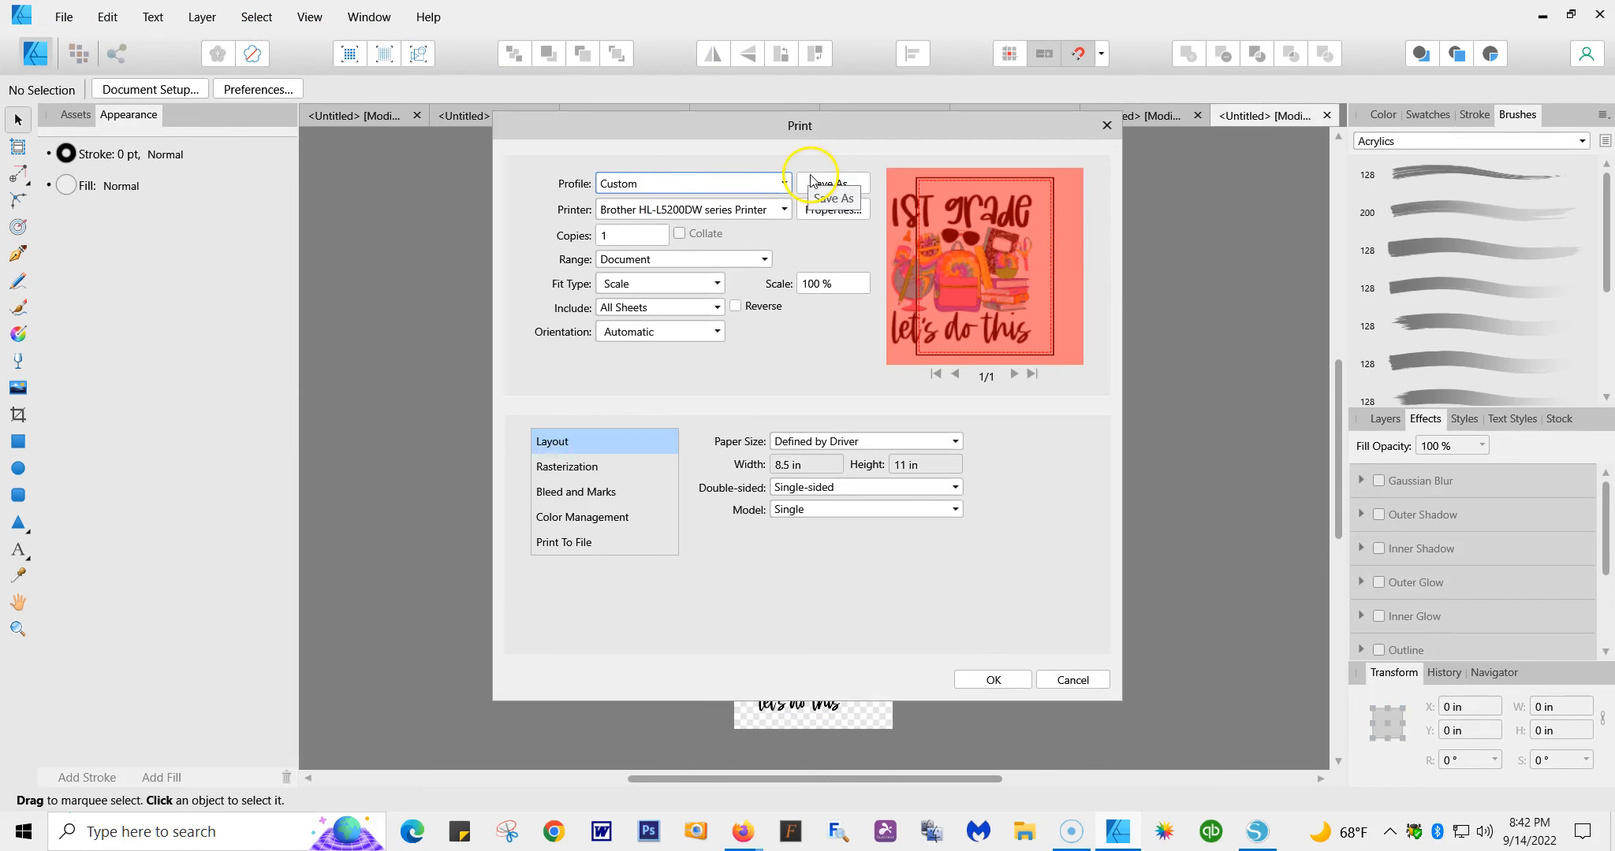
left_click(785, 184)
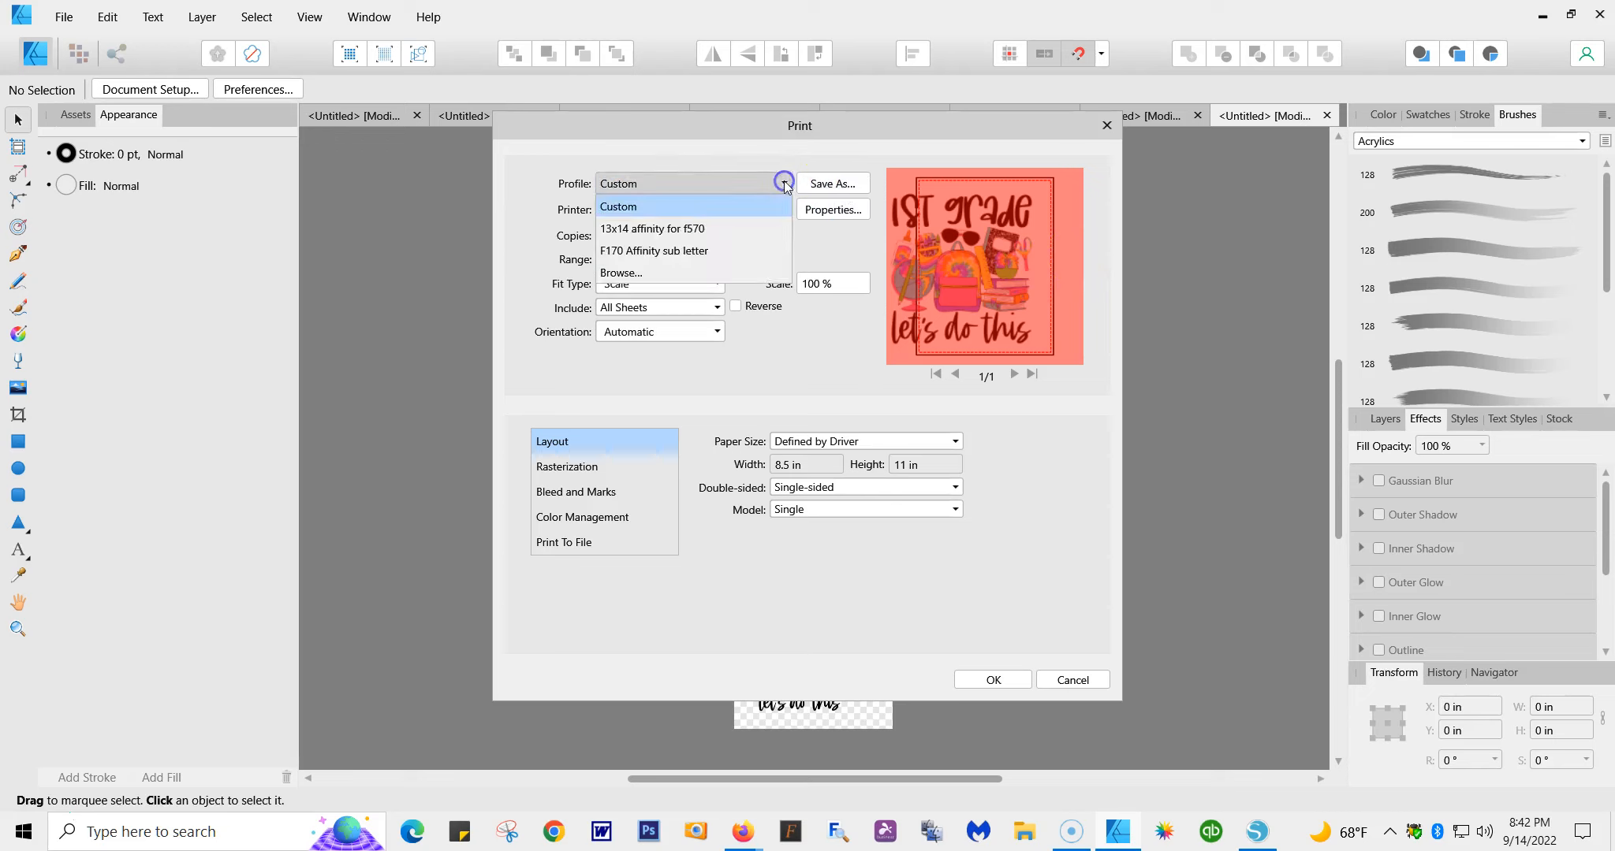
left_click(773, 207)
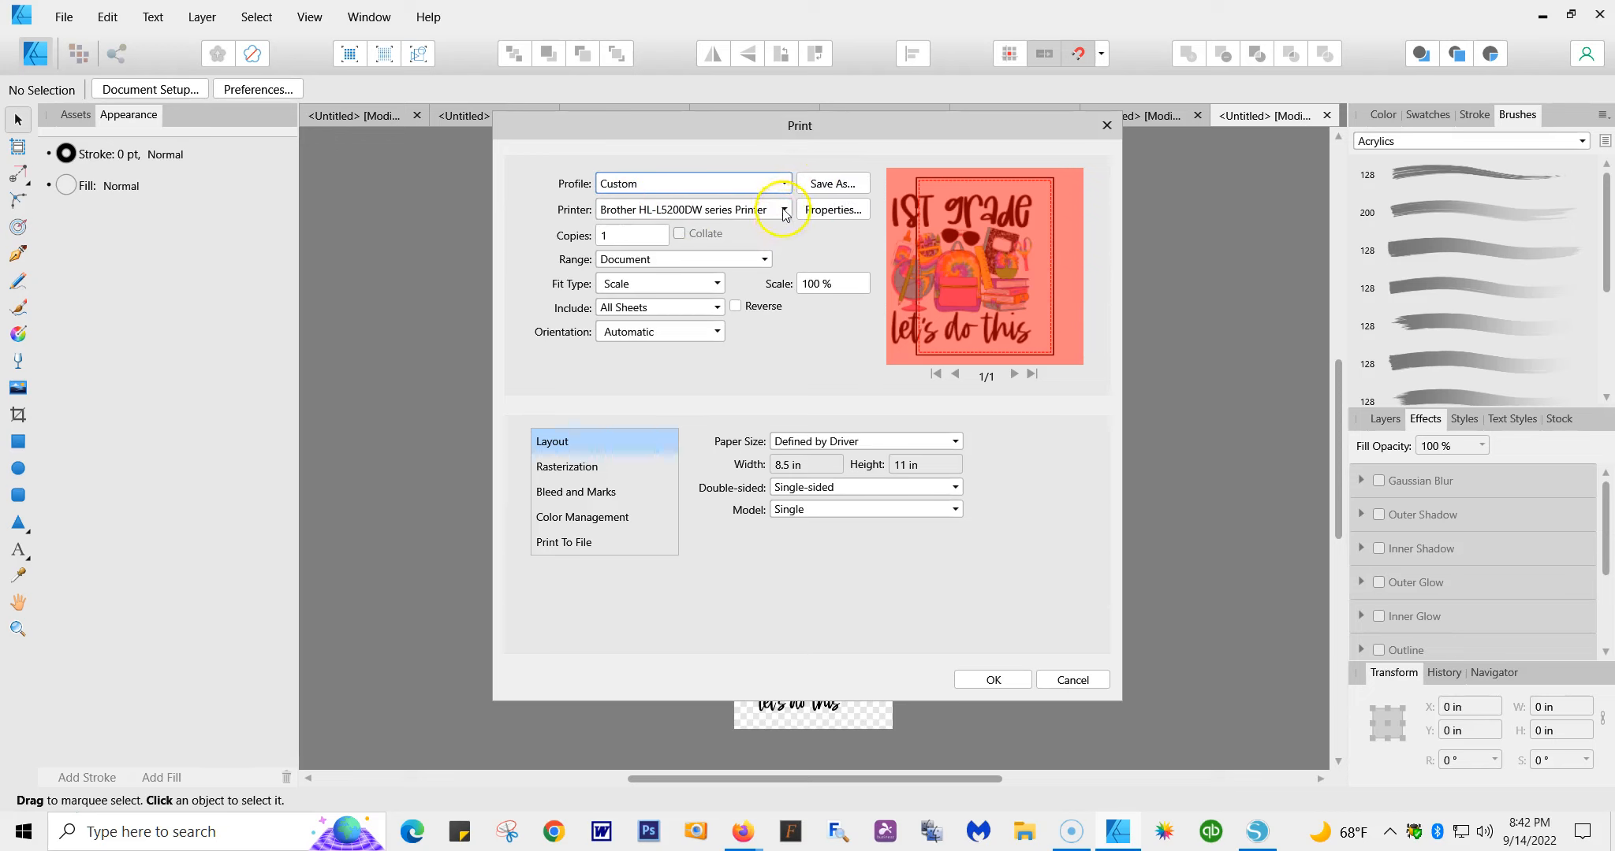
left_click(785, 211)
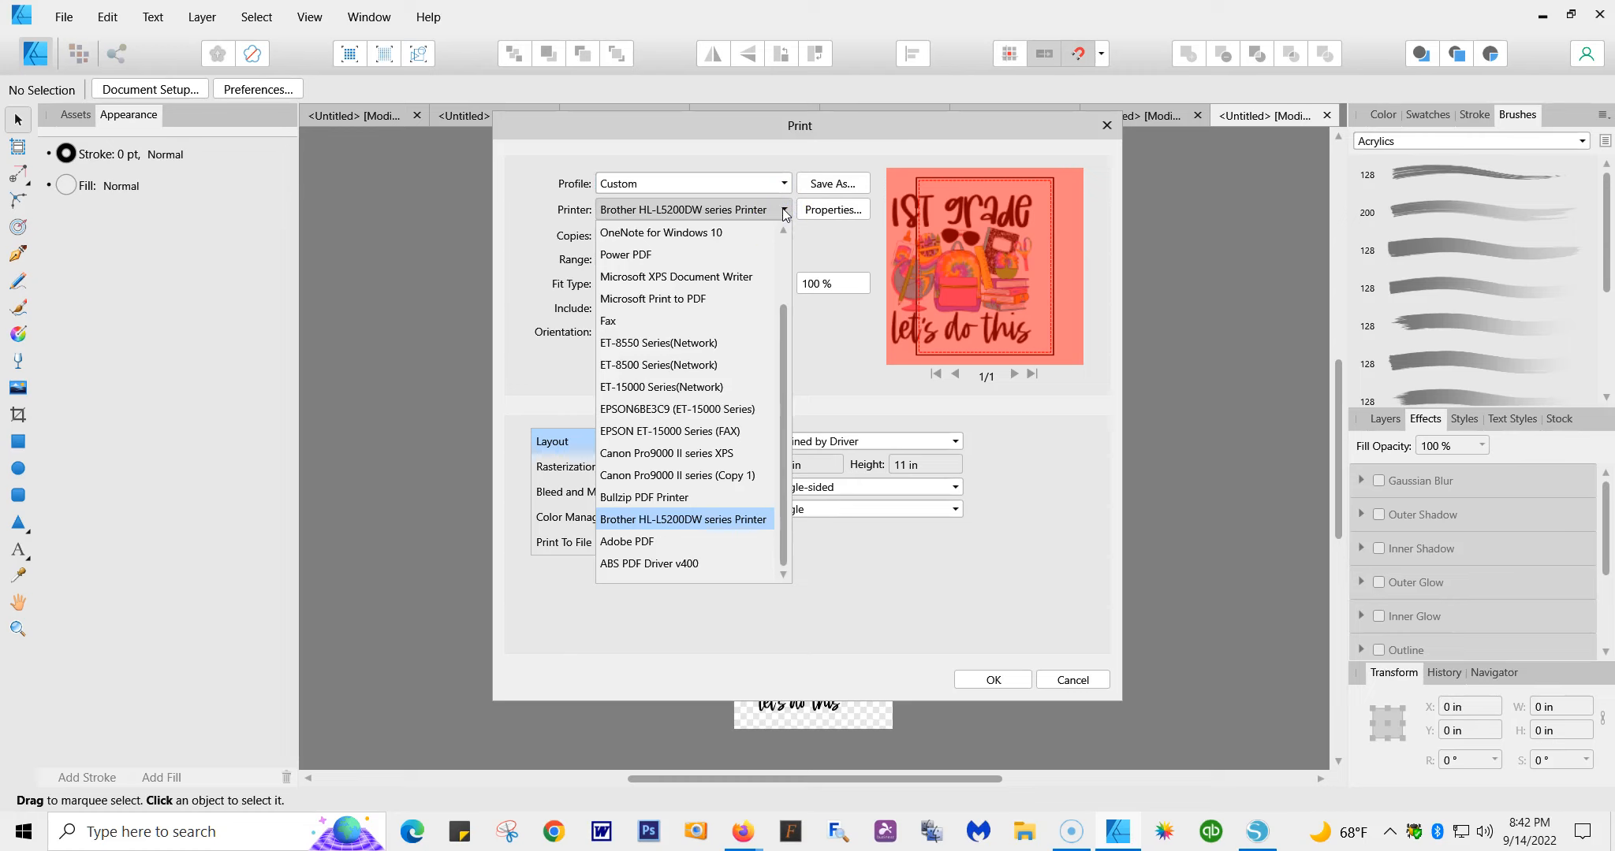
left_click_drag(783, 319, 782, 238)
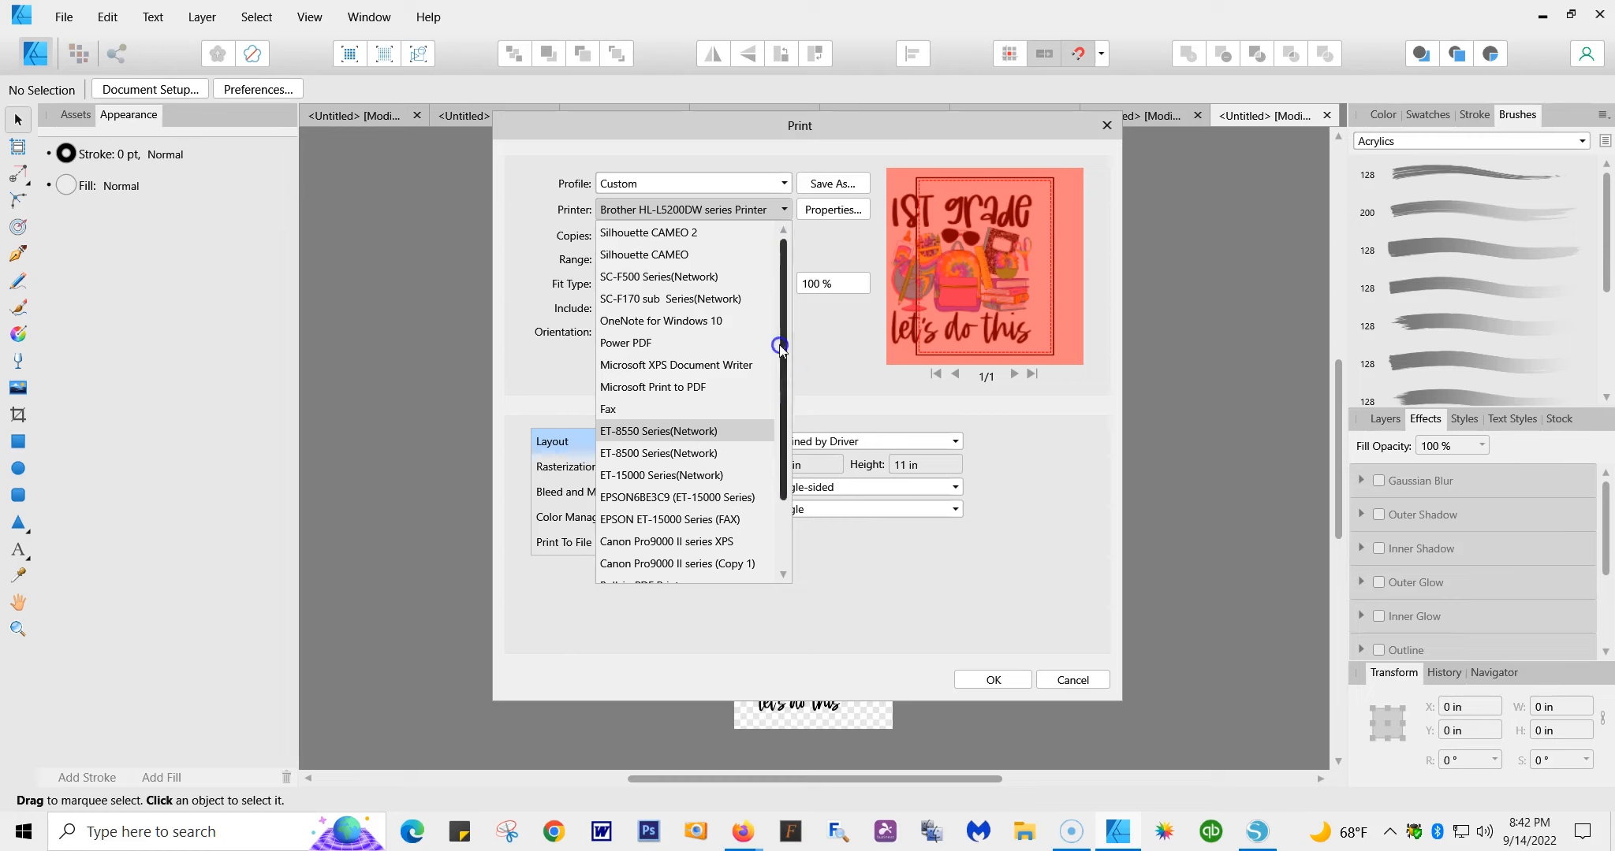
scroll(774, 378, "down", 2)
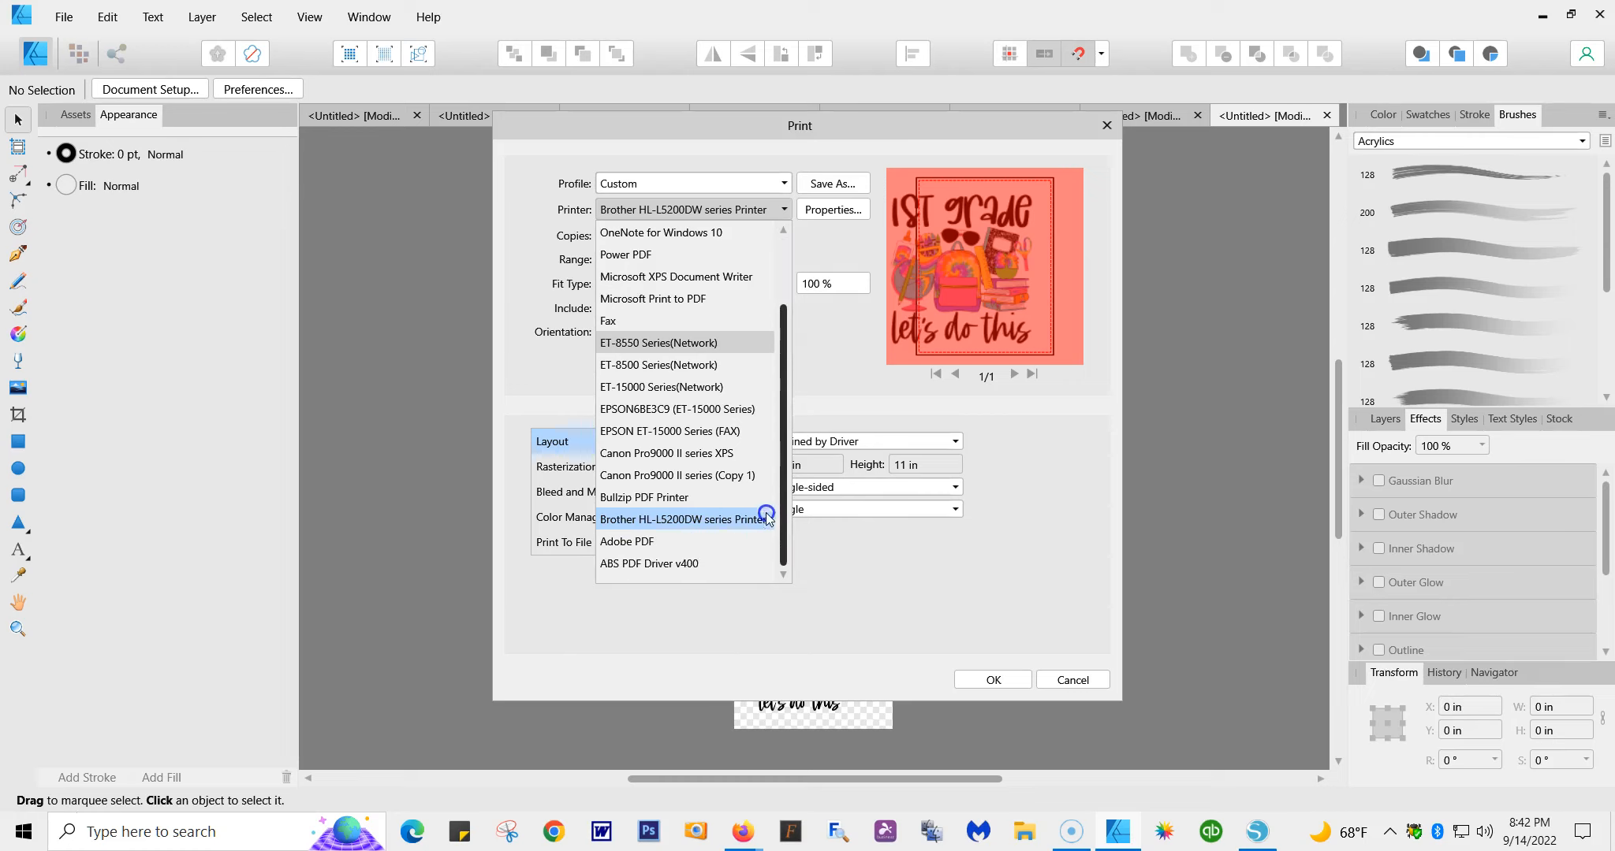
left_click_drag(775, 403, 777, 276)
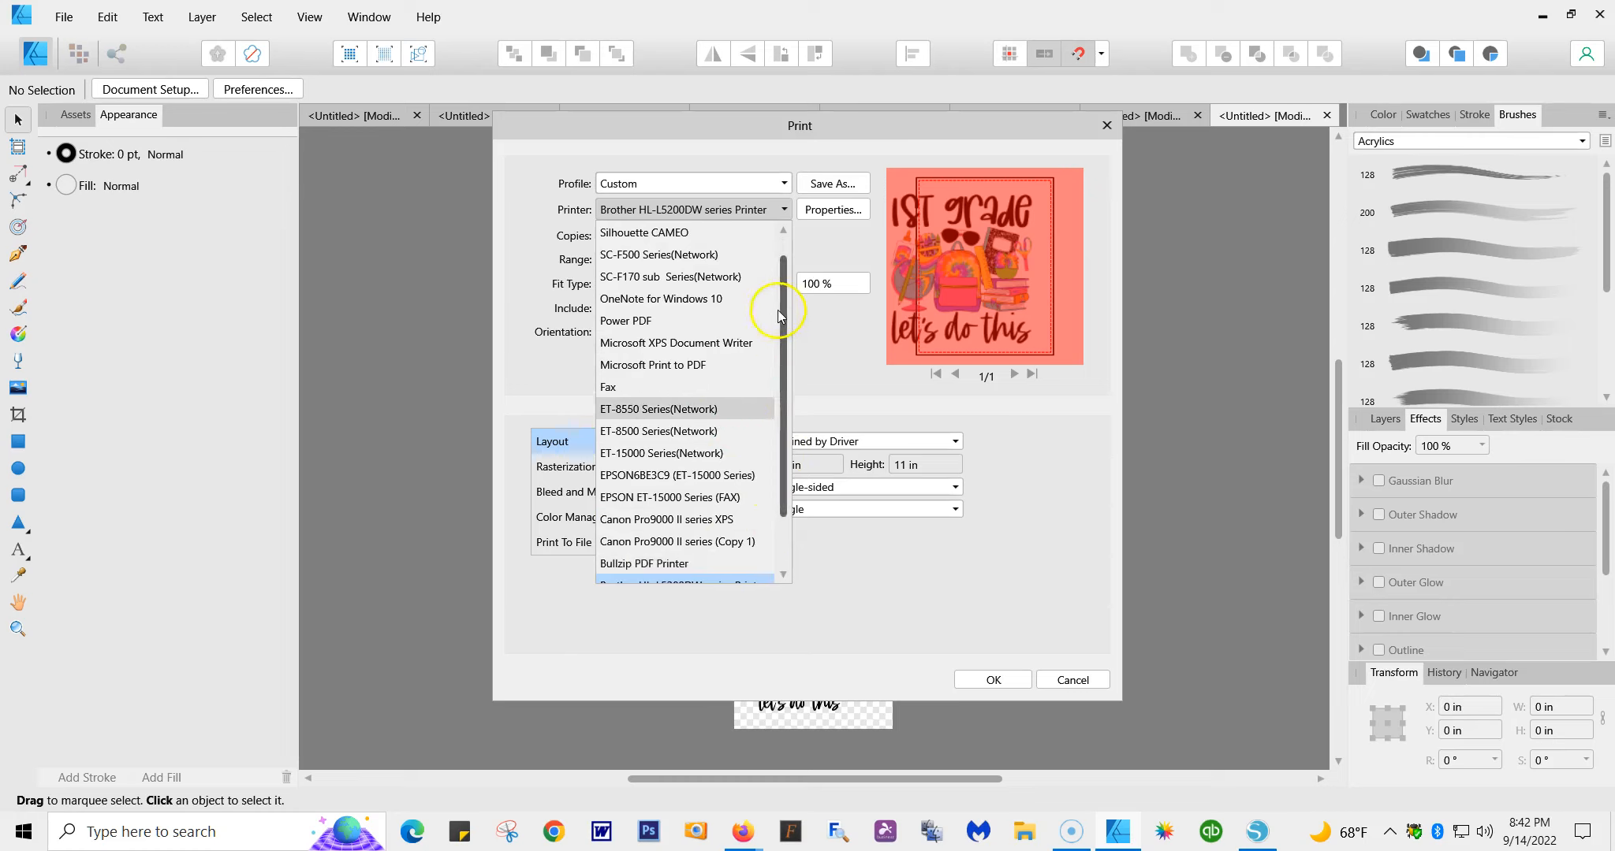
left_click_drag(777, 315, 775, 298)
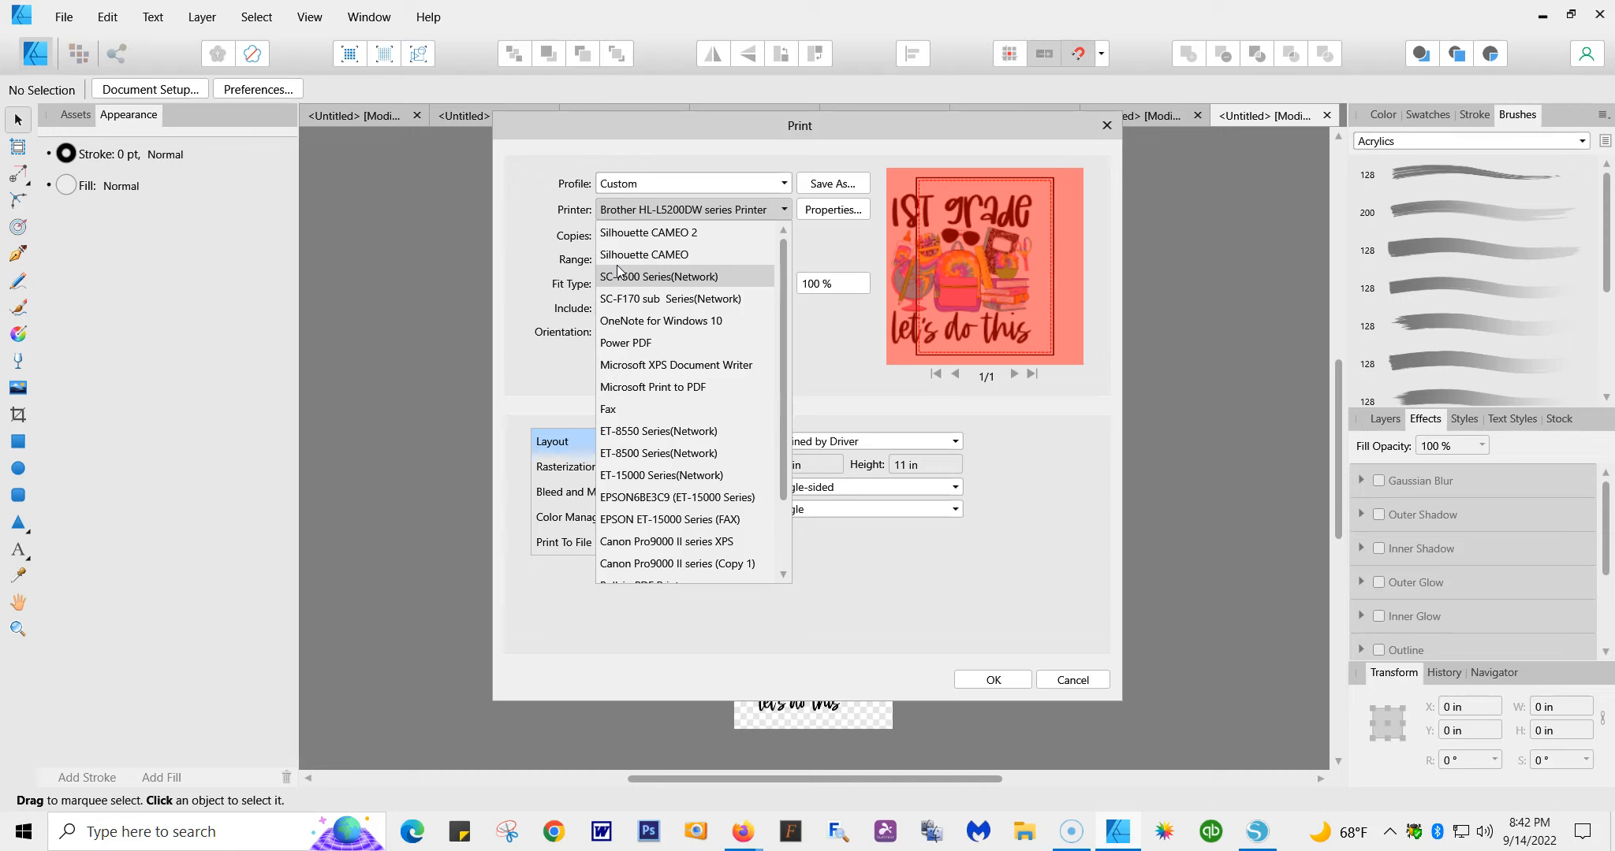
left_click(699, 278)
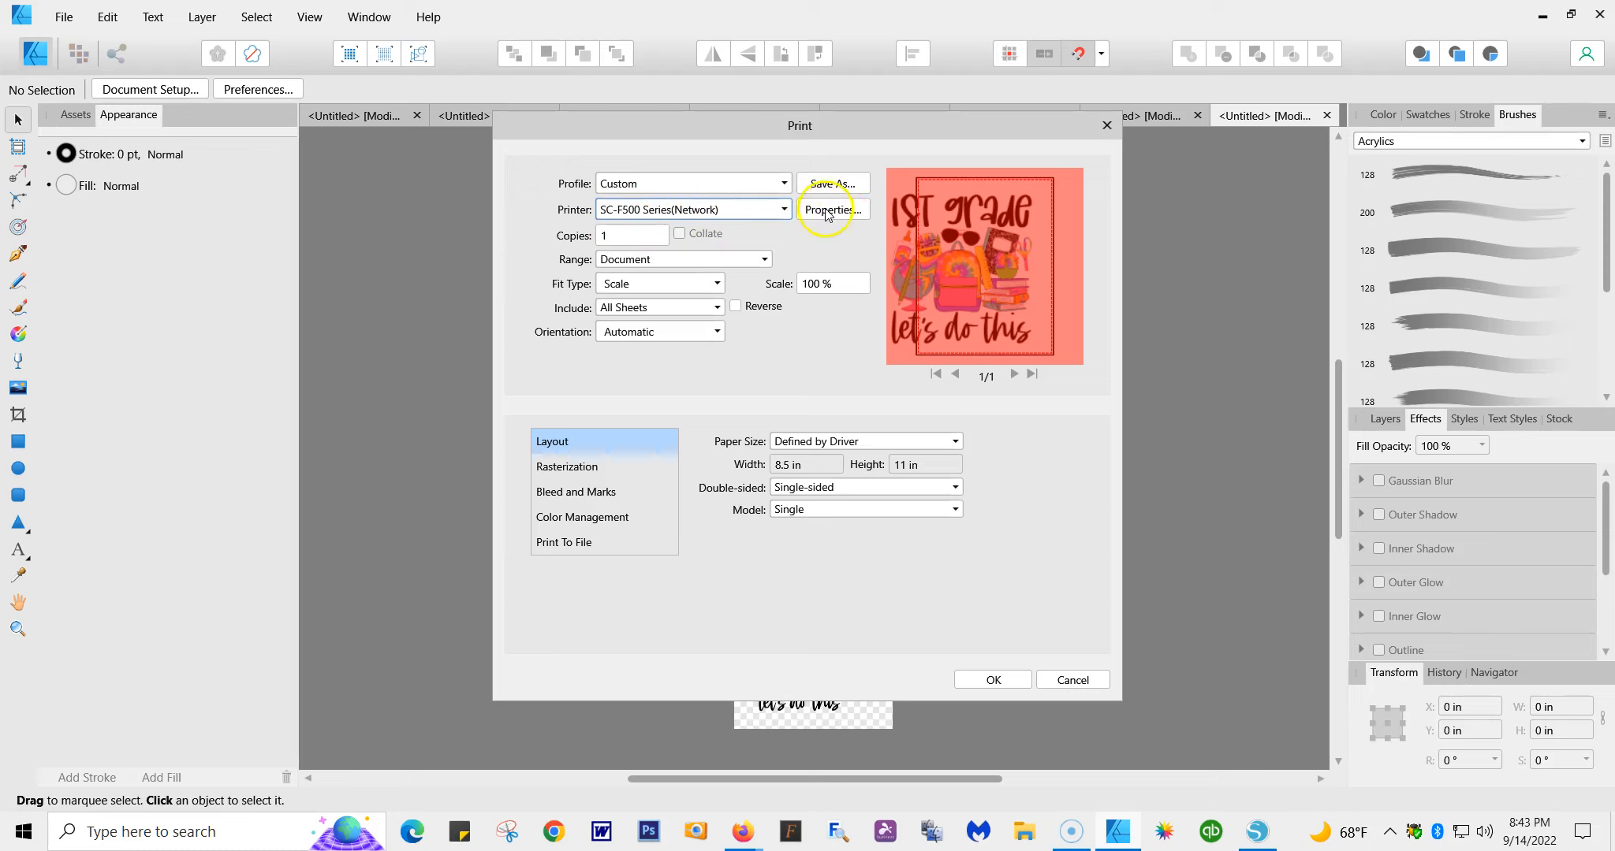
left_click(715, 285)
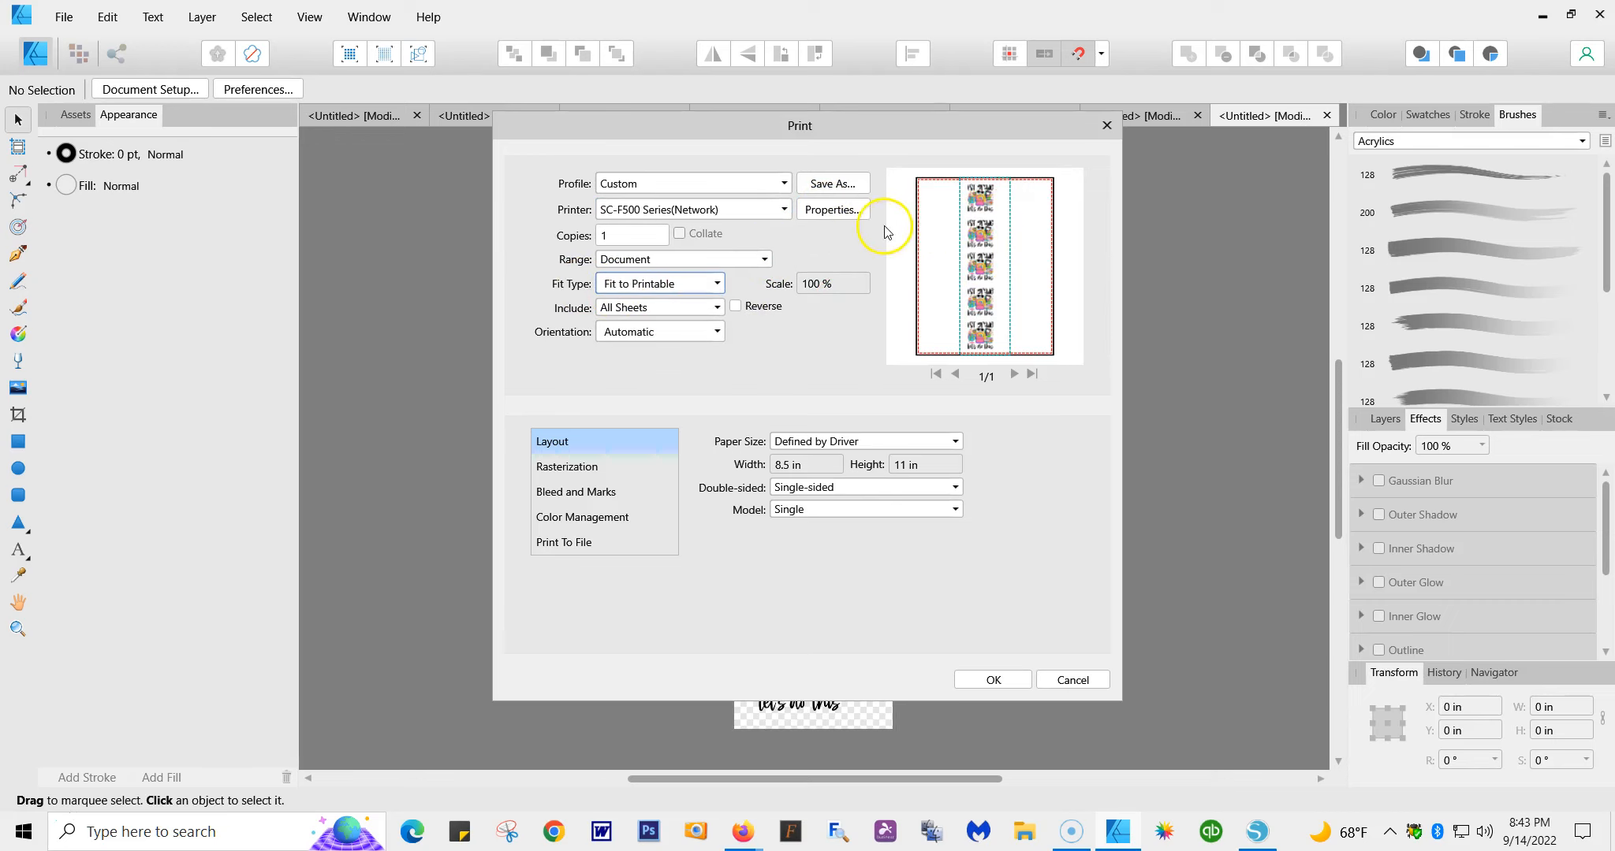
Step: Set the document size to User-Defined in the SC-F500 printer's properties
left_click(830, 210)
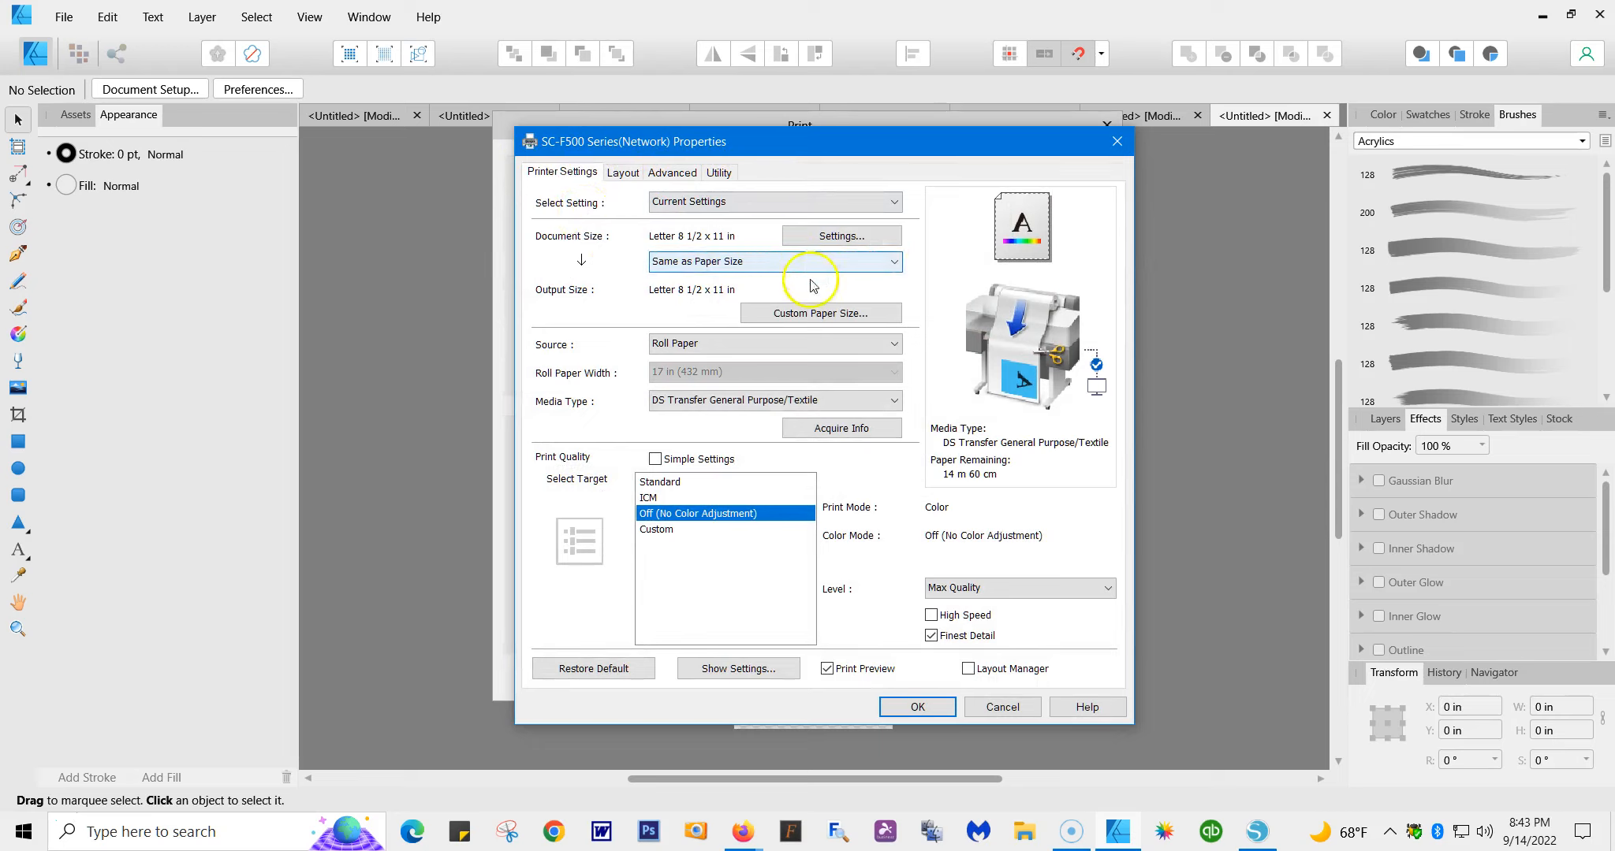
left_click(891, 262)
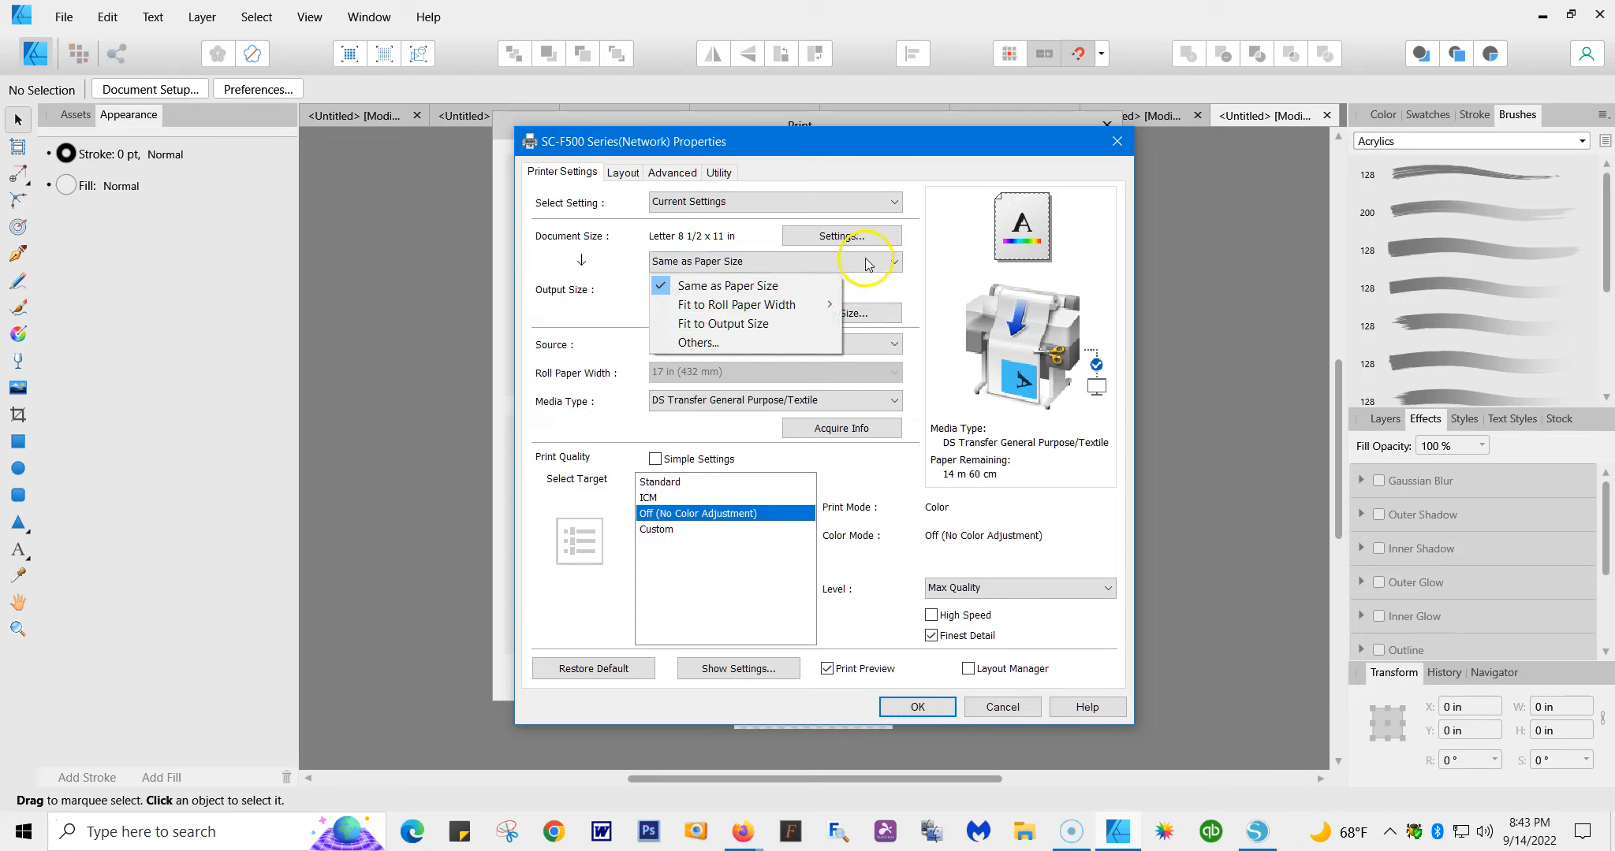
left_click(867, 263)
left_click(871, 239)
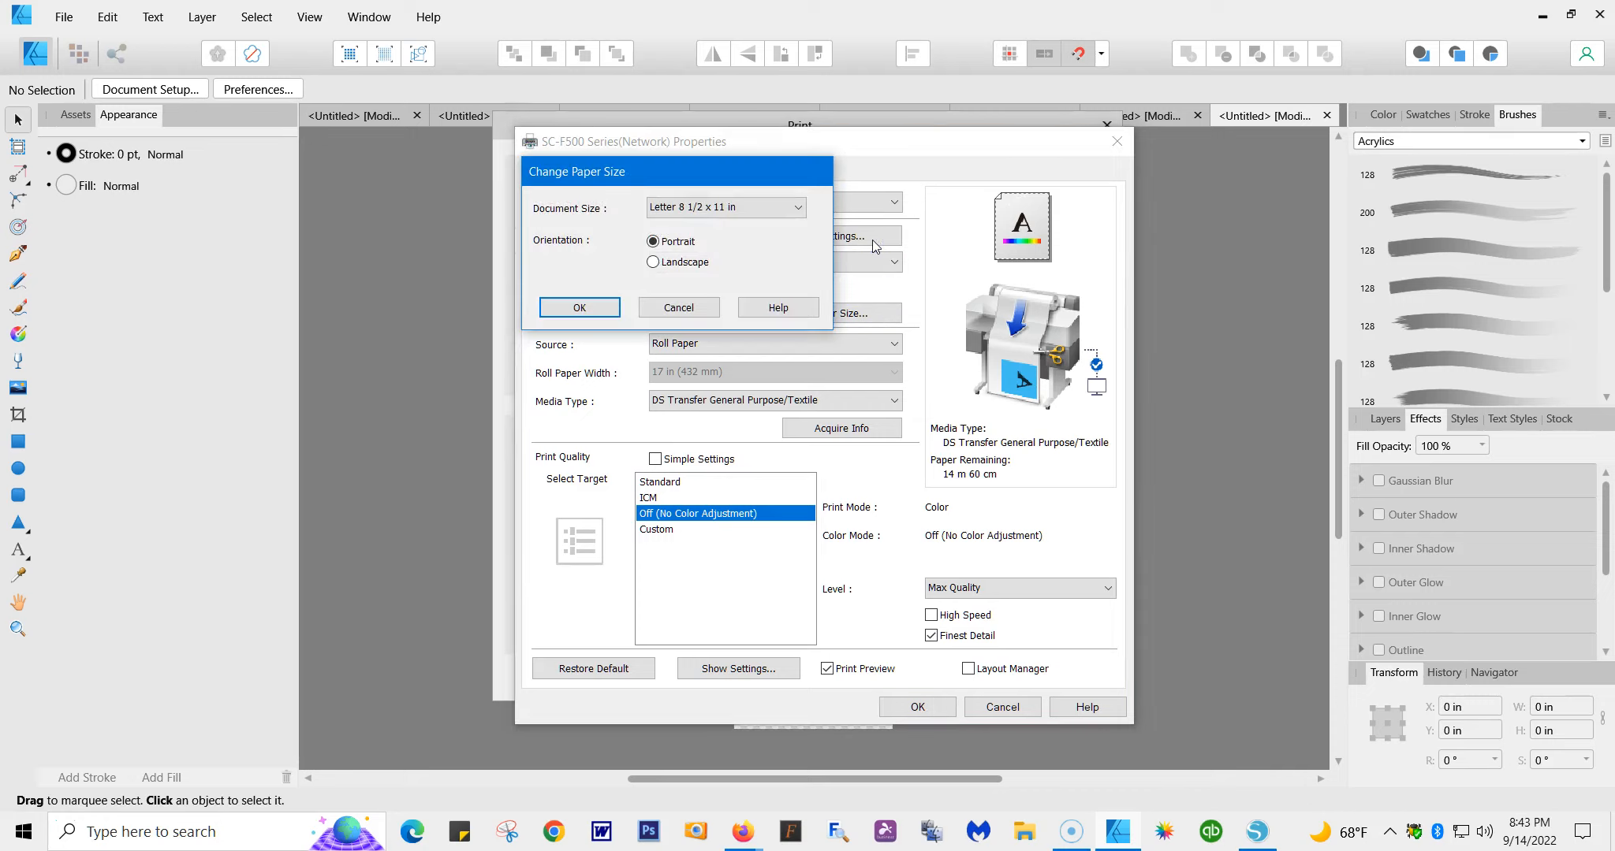
left_click(797, 205)
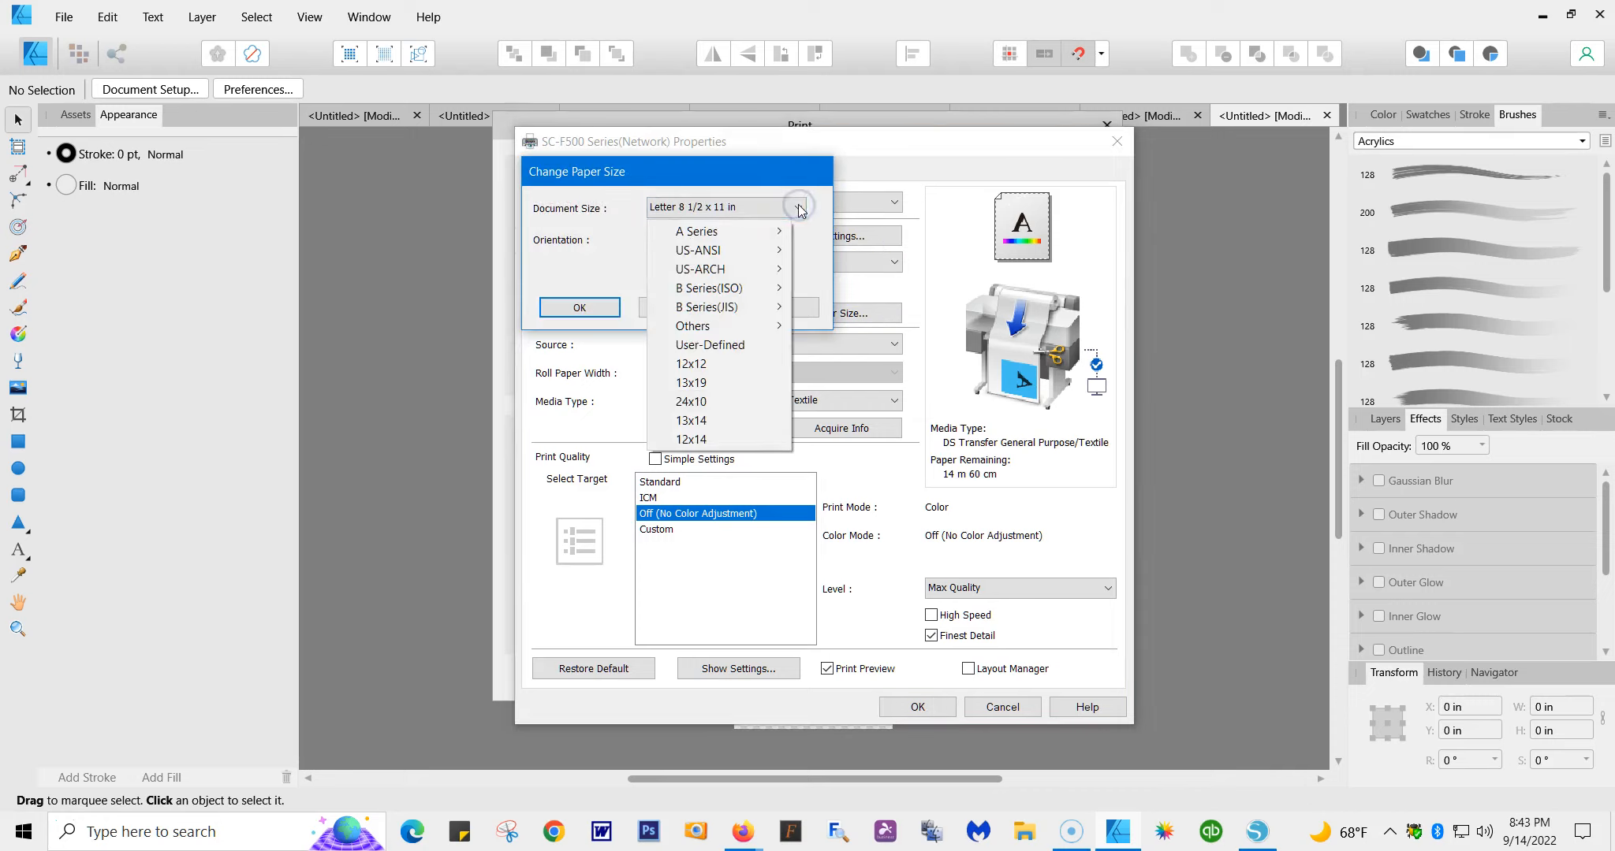
left_click(744, 347)
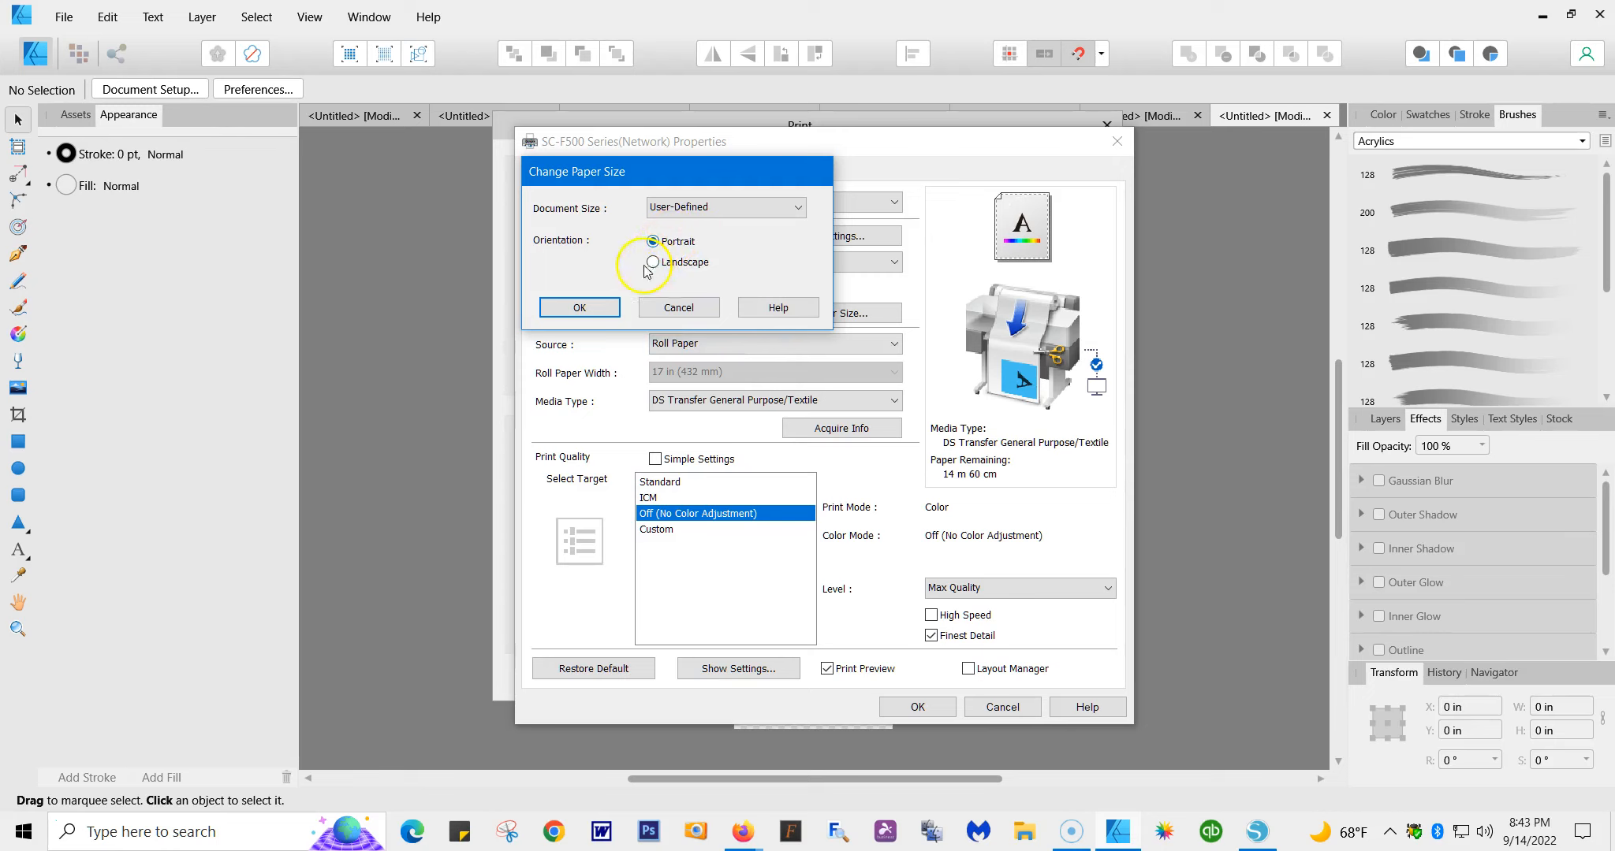
left_click(593, 310)
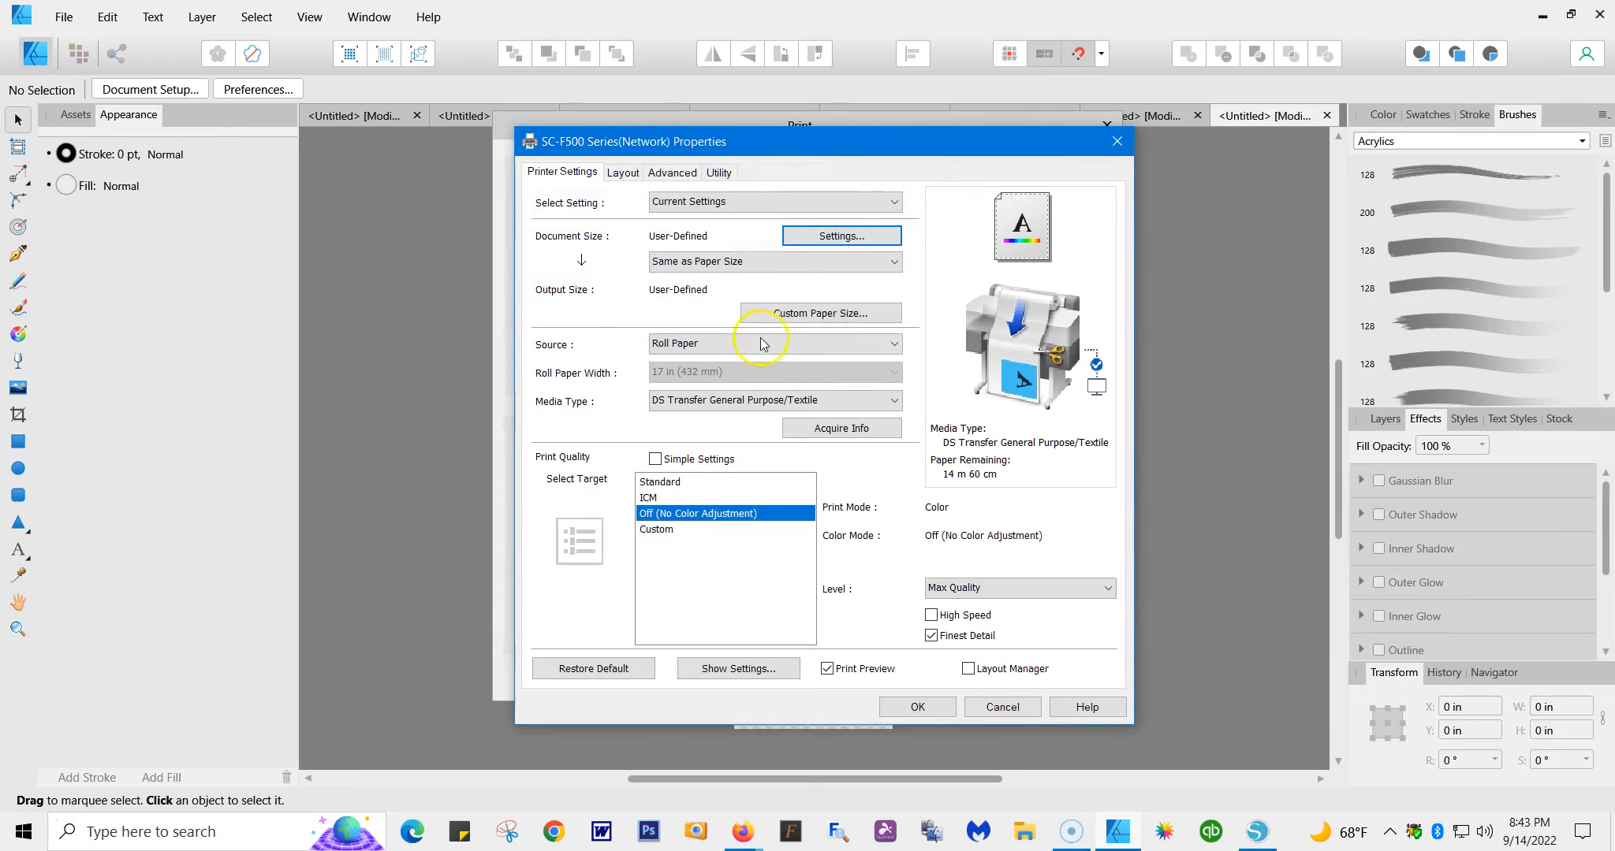
Step: Save a custom paper size named "17 x 60" with a width of 17.00 in and a height of 60.00 in
left_click(849, 316)
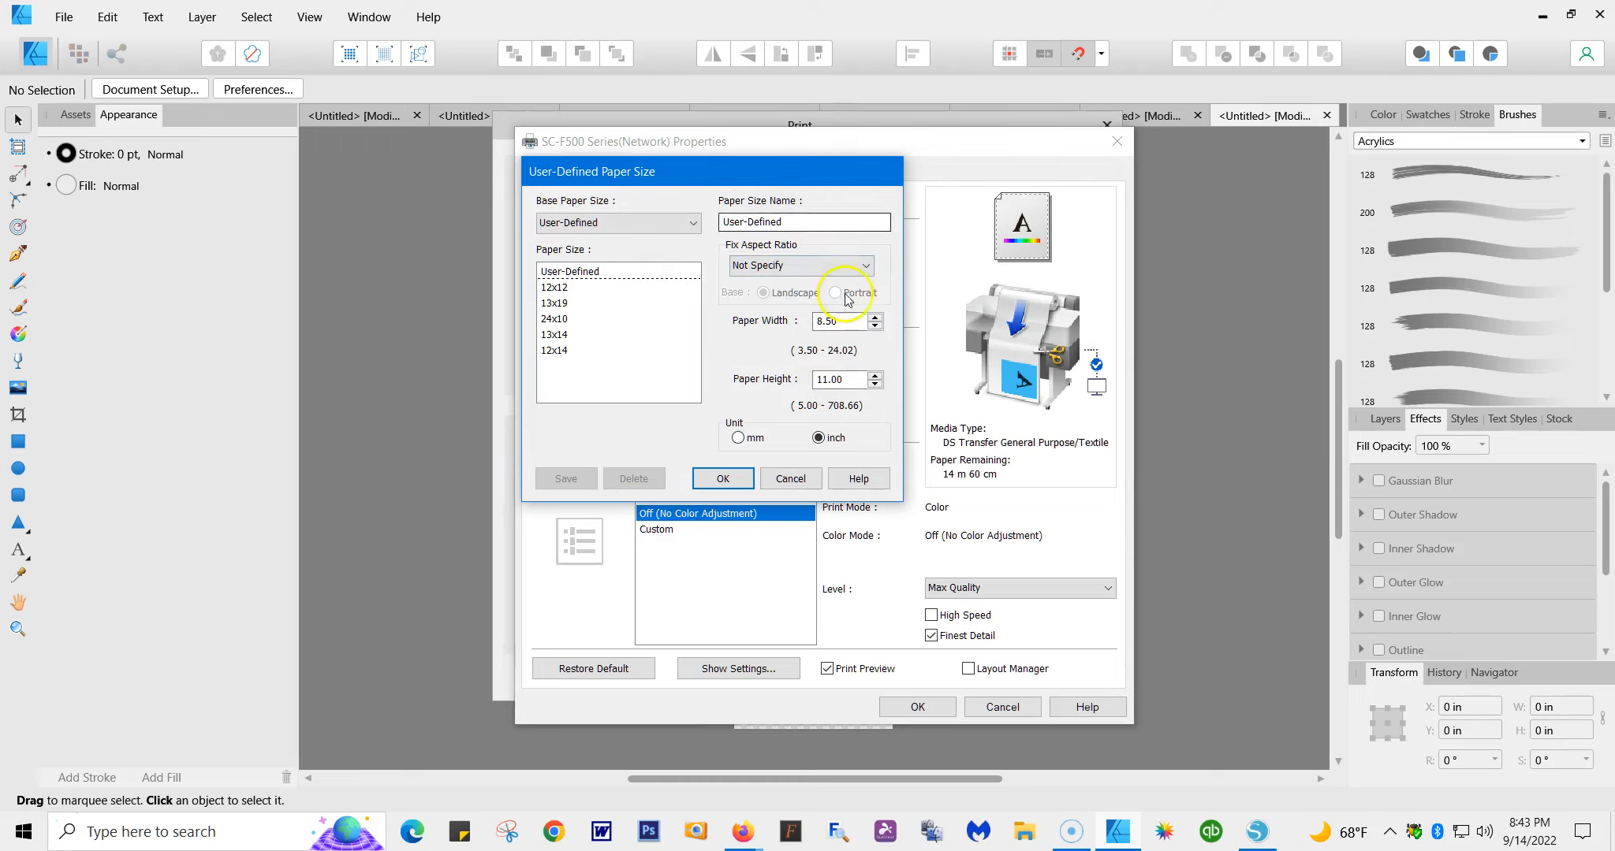
left_click(841, 321)
left_click_drag(841, 321, 799, 319)
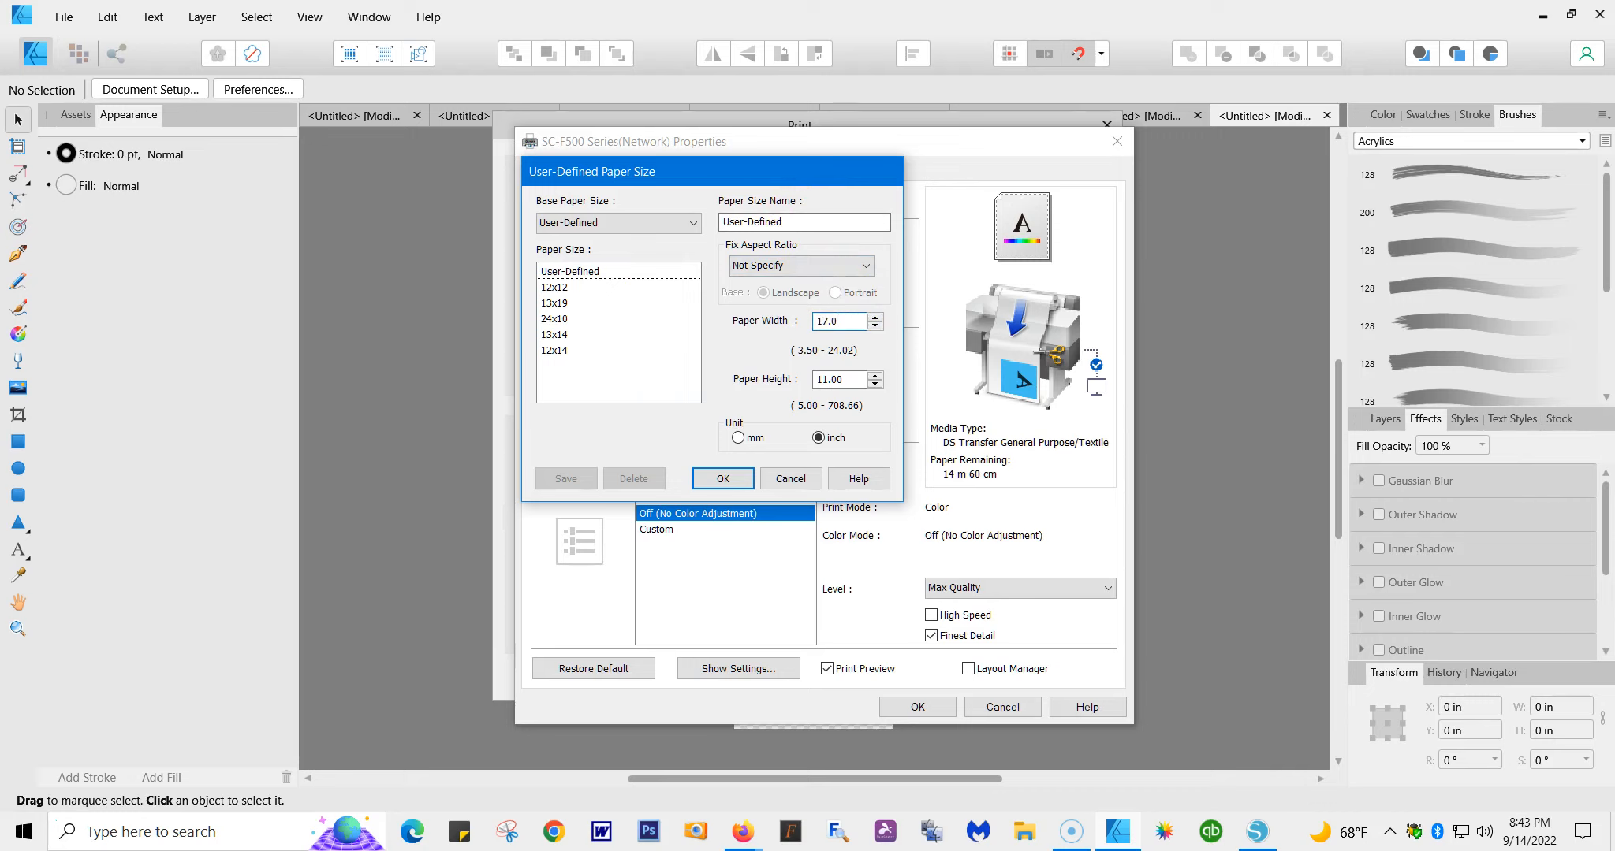
left_click_drag(841, 381, 829, 380)
left_click(856, 320)
left_click_drag(828, 221, 705, 230)
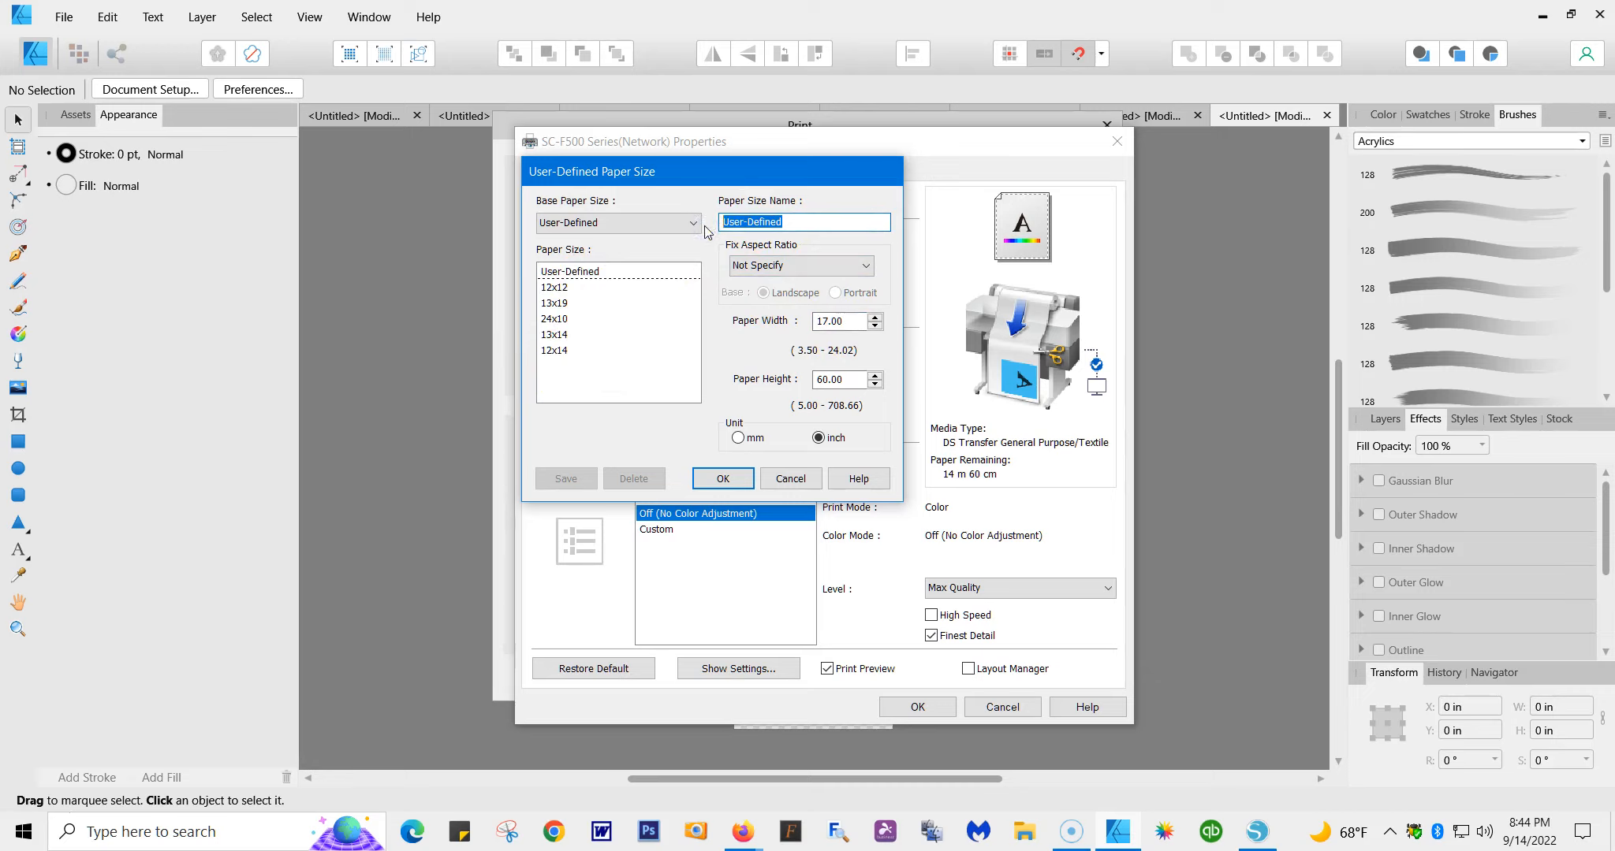
type("17 x 60")
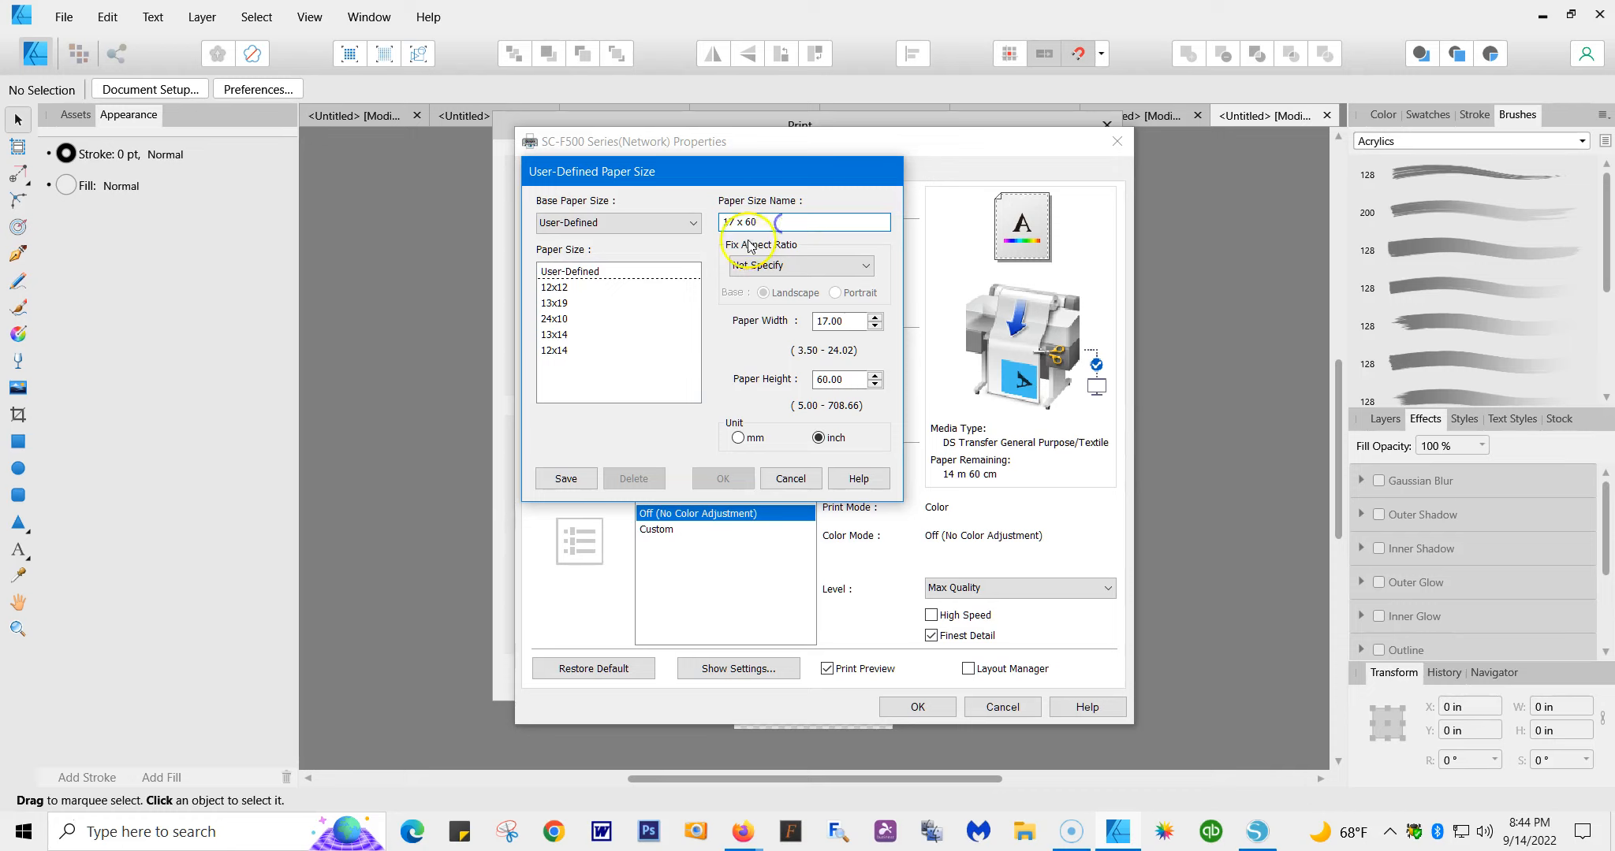
left_click(568, 478)
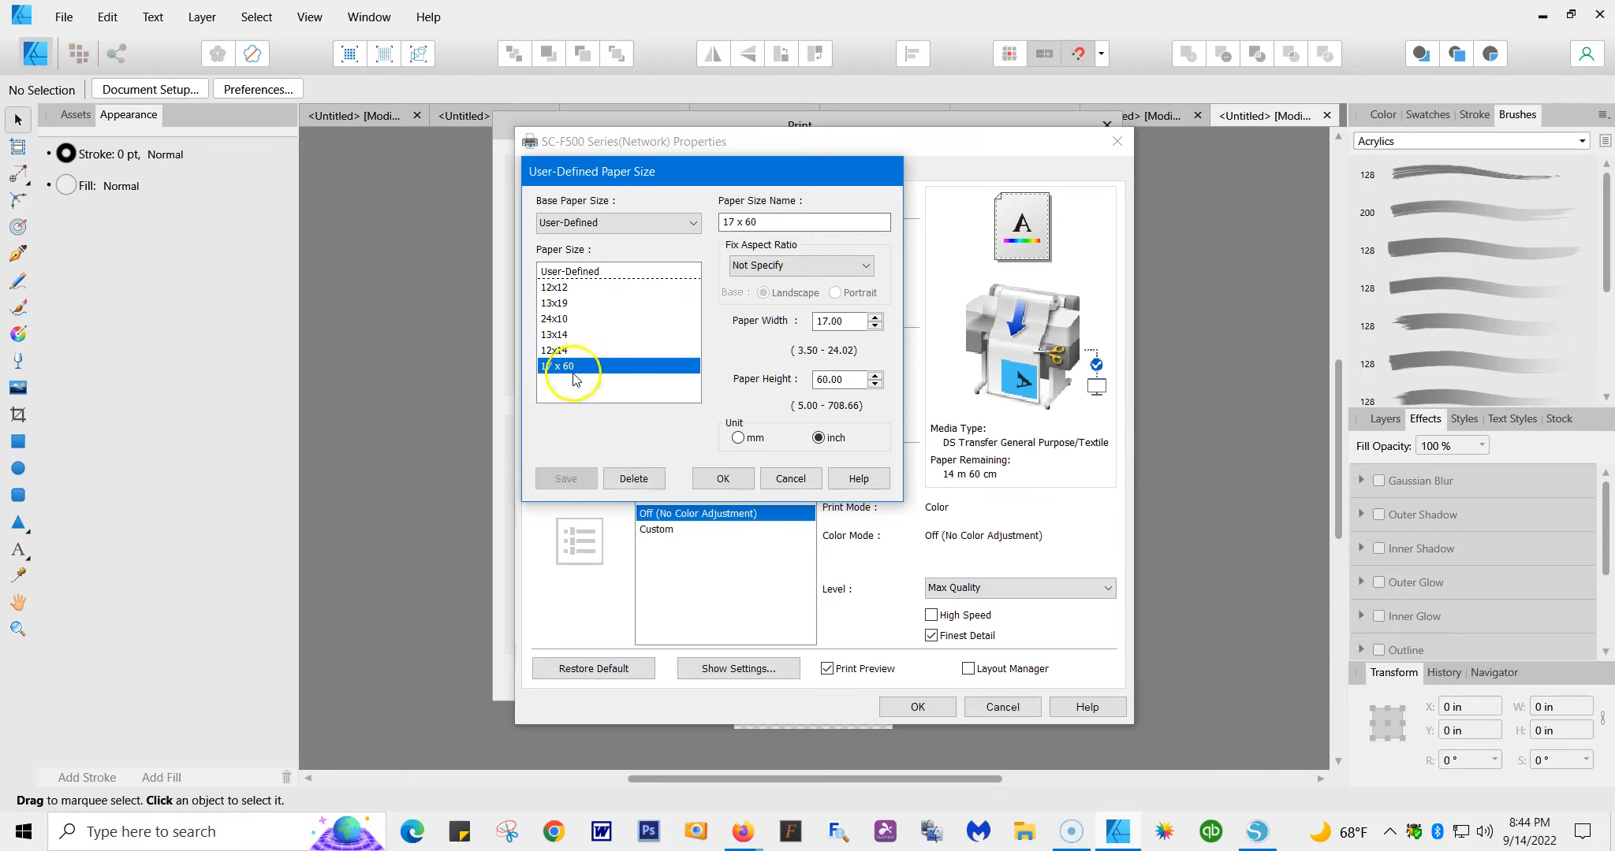
left_click(788, 478)
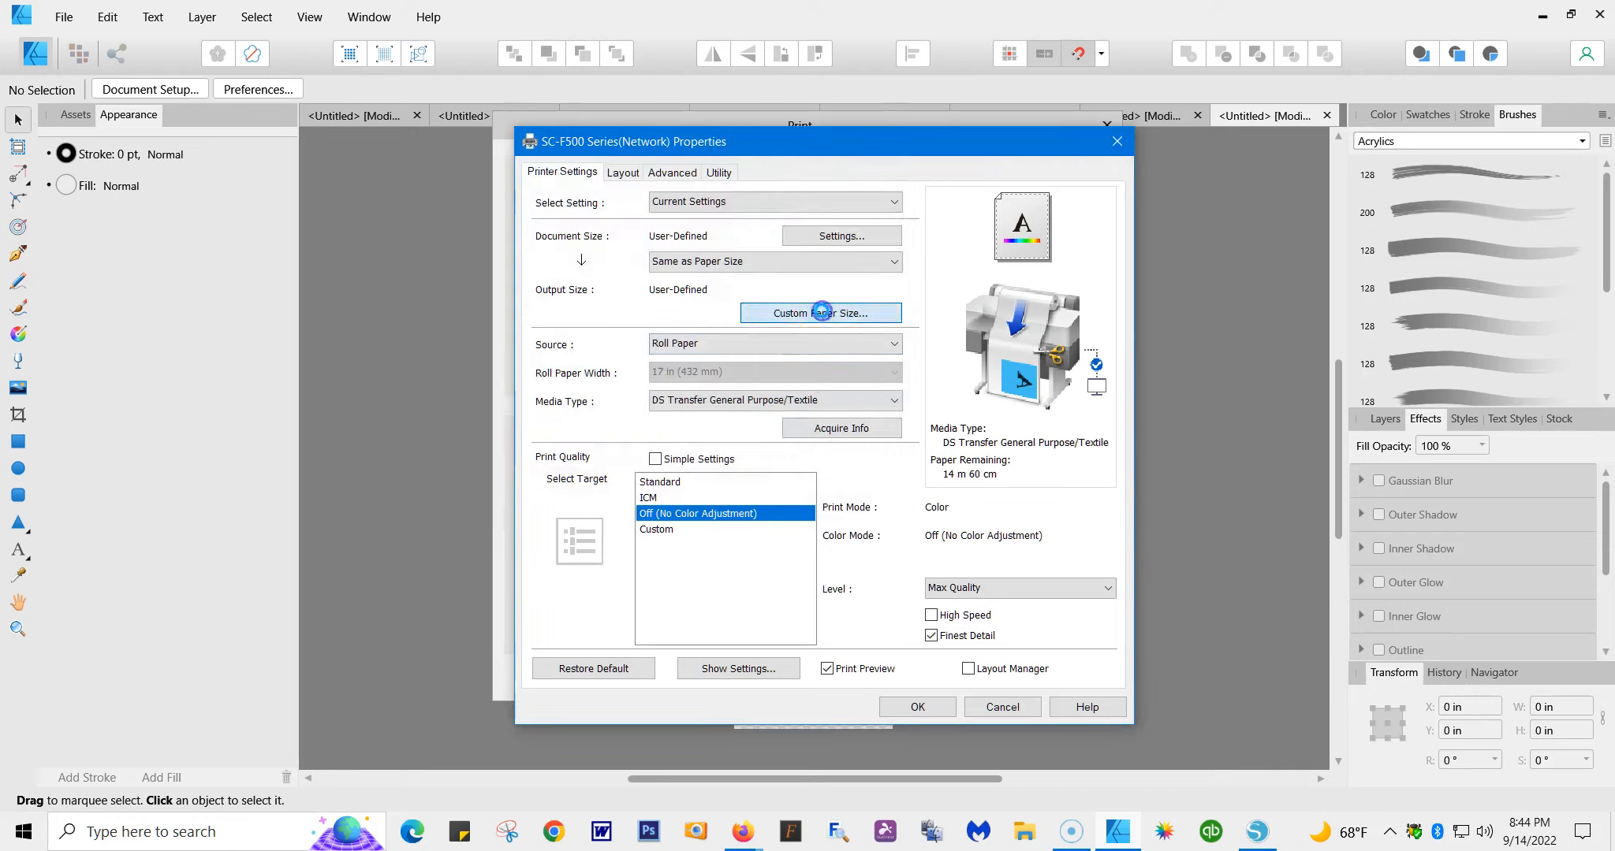
Step: Choose the saved 17 x 60 size in the user-defined paper sizes and accept it
left_click(823, 314)
left_click(574, 367)
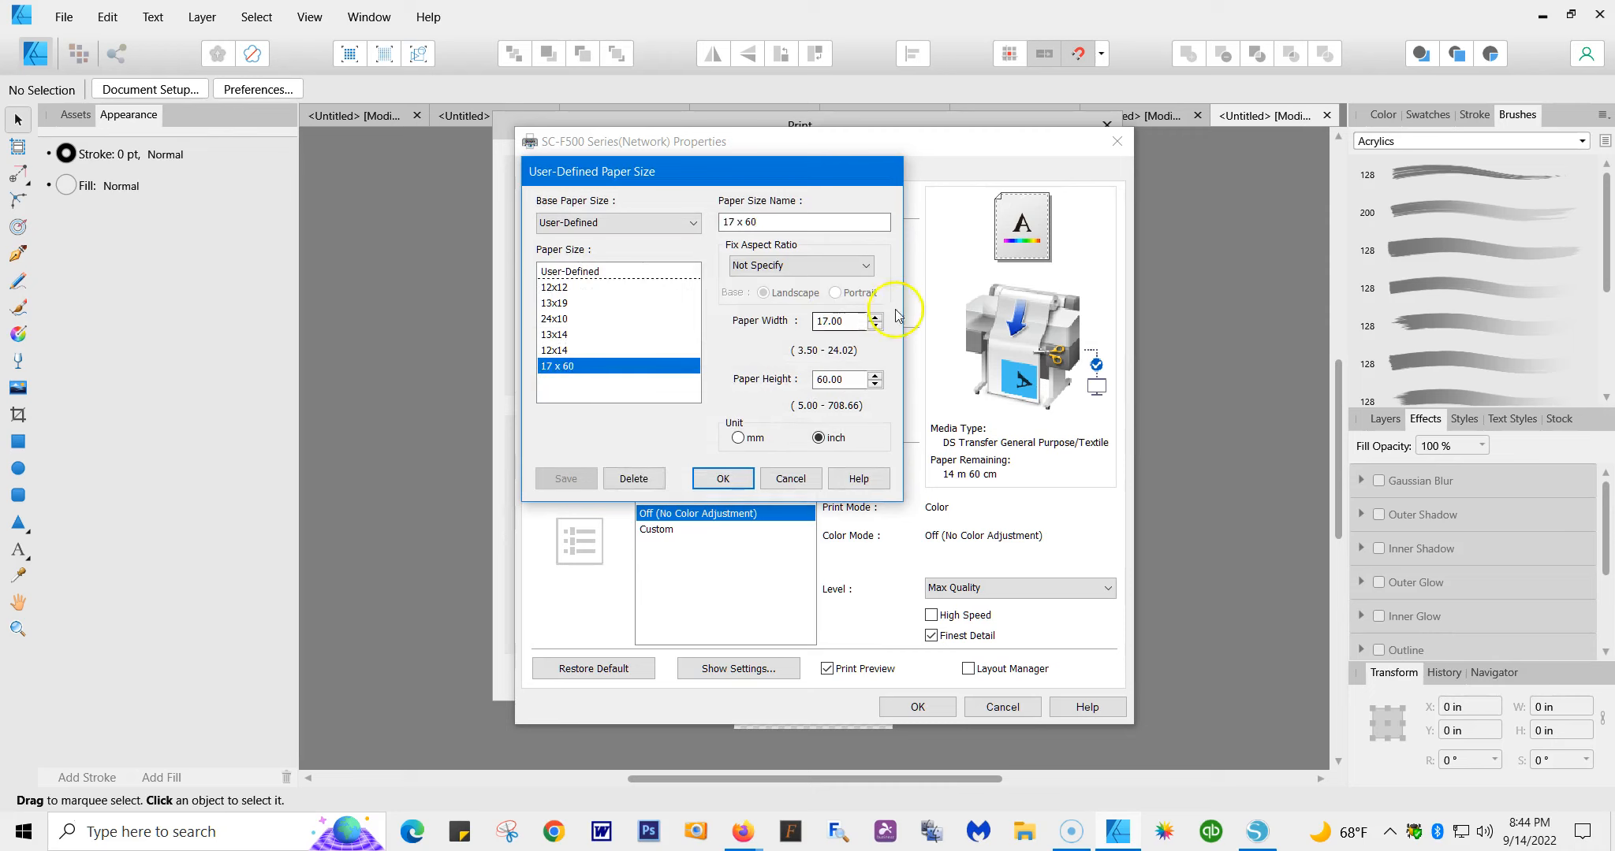
left_click(712, 479)
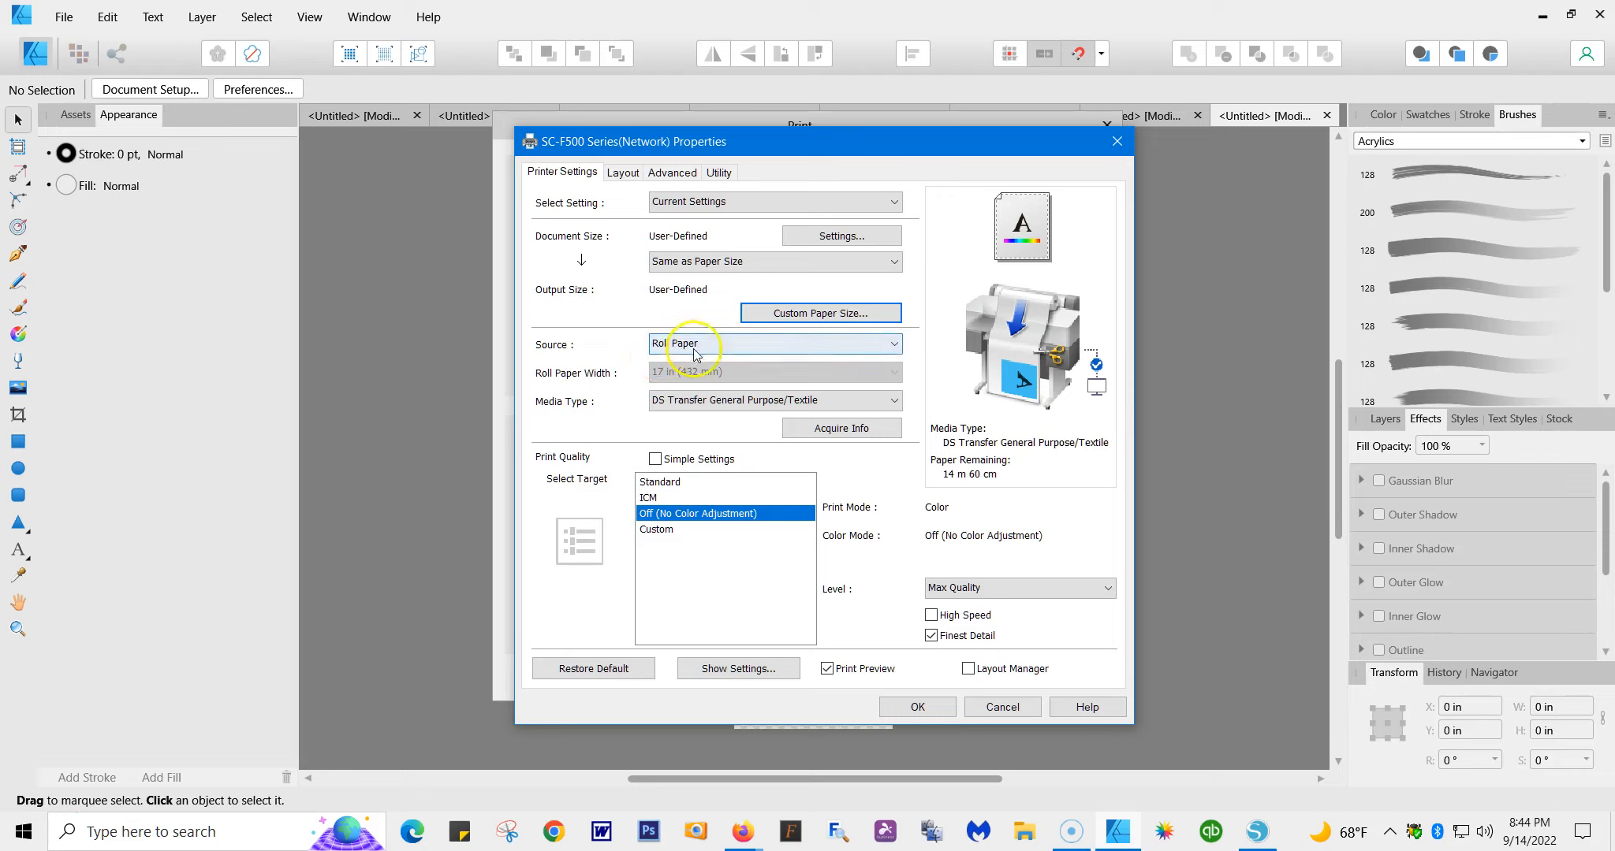
Step: Choose Roll Paper as the source and DS Transfer General Purpose/Textile as the media type
left_click(892, 343)
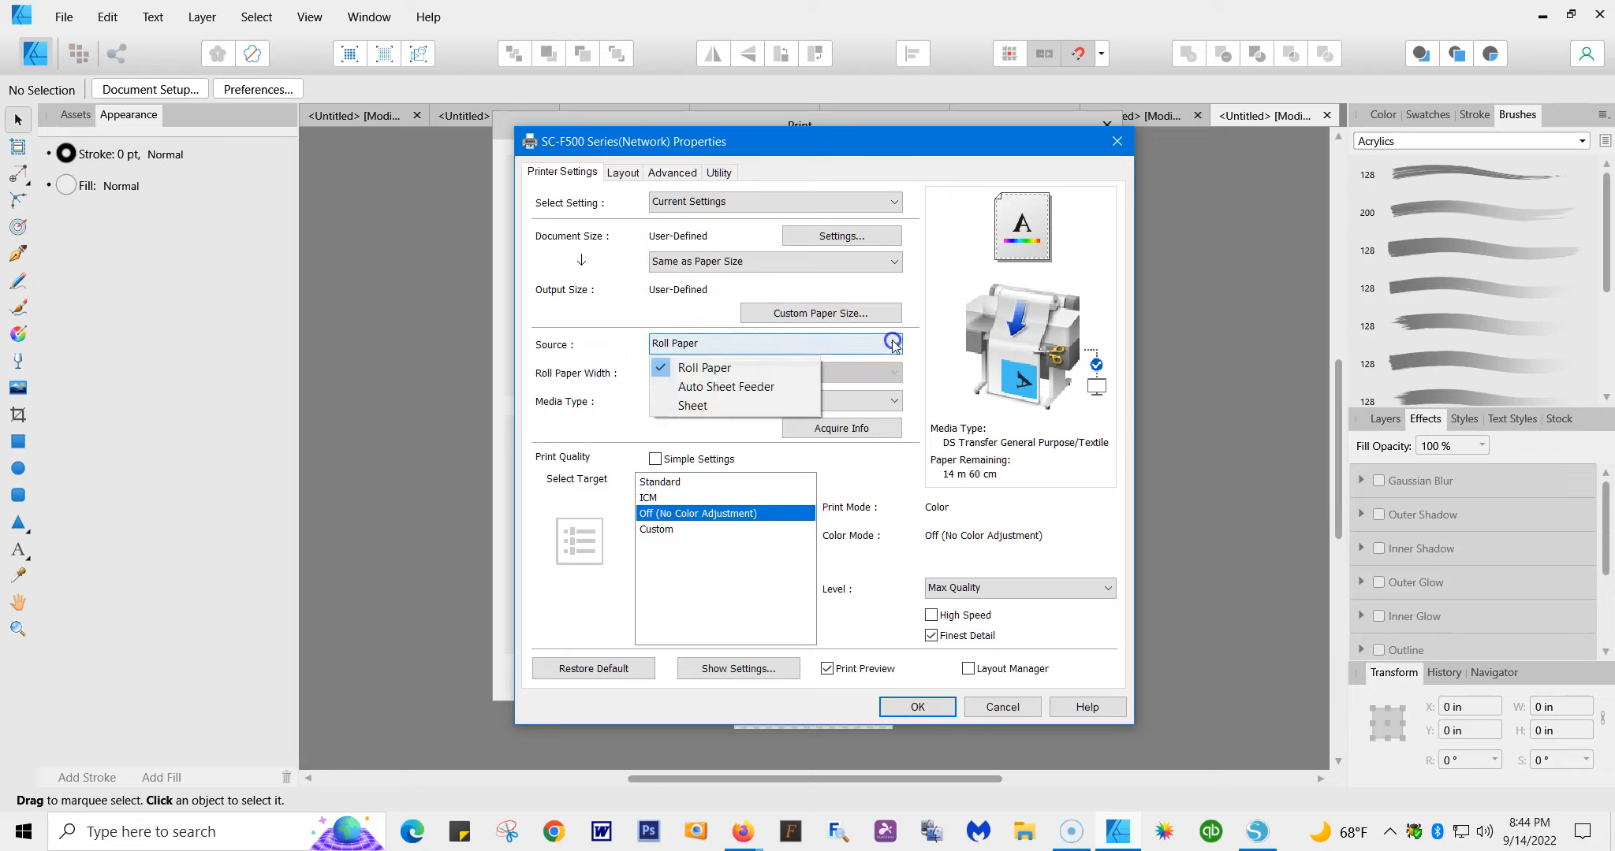
left_click(744, 367)
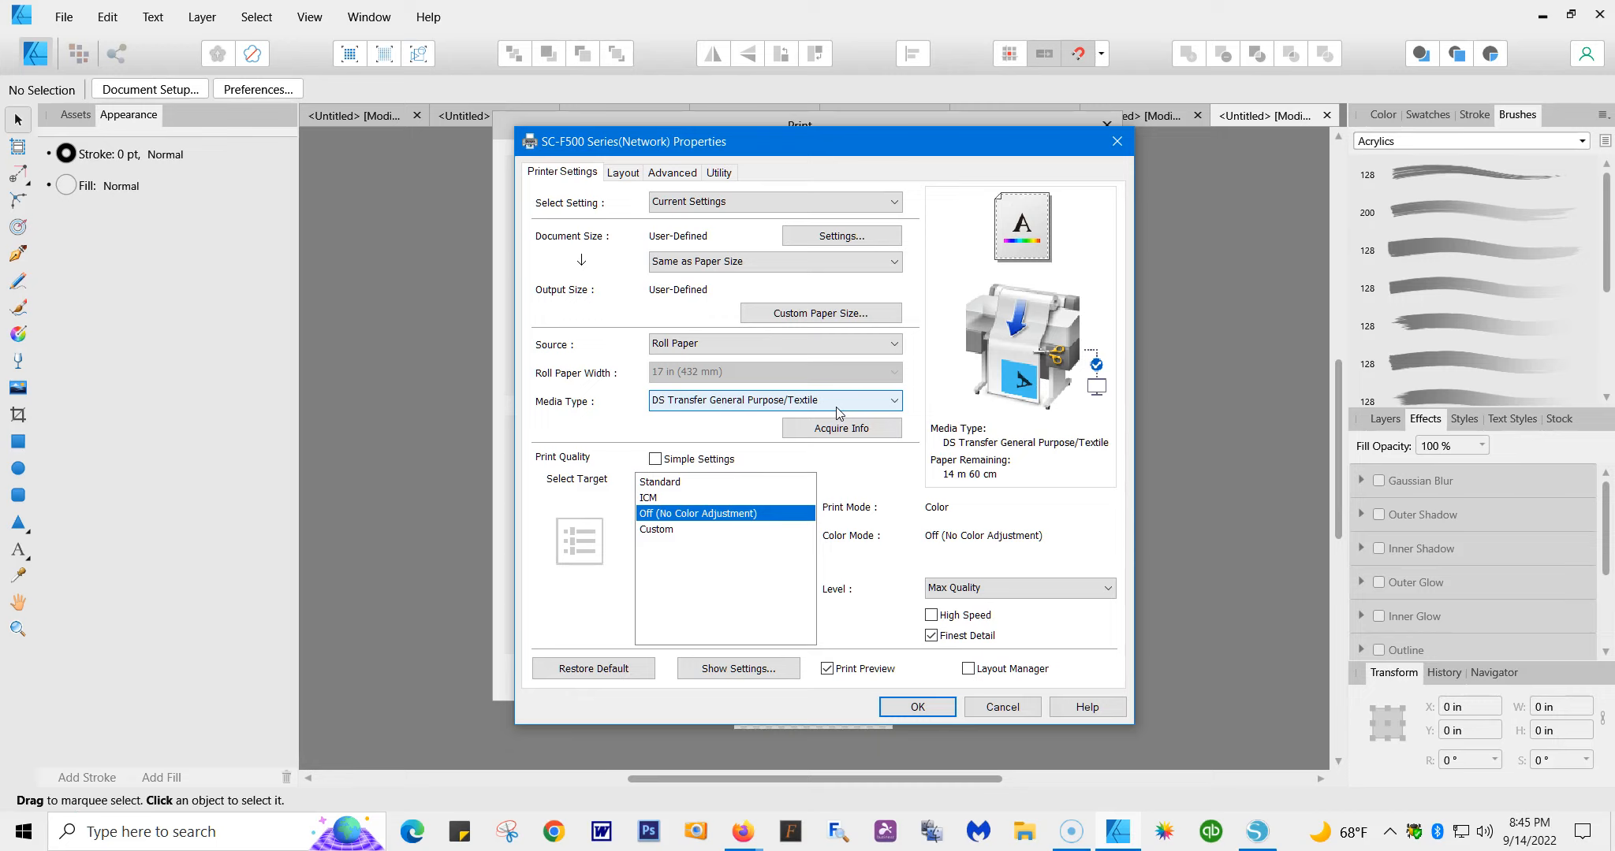
left_click(894, 401)
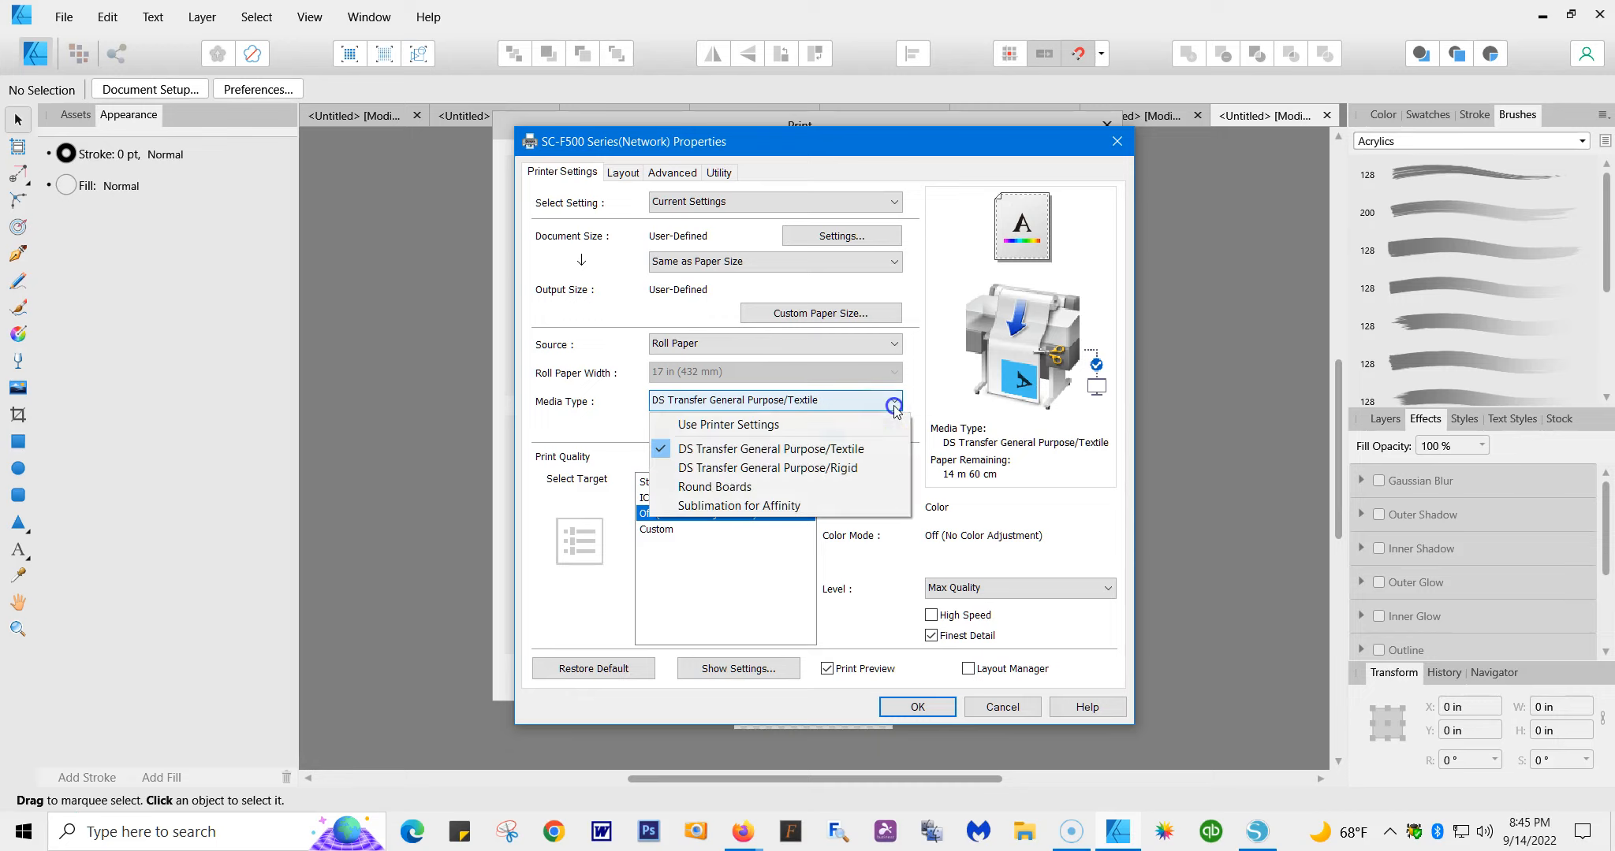
left_click(842, 473)
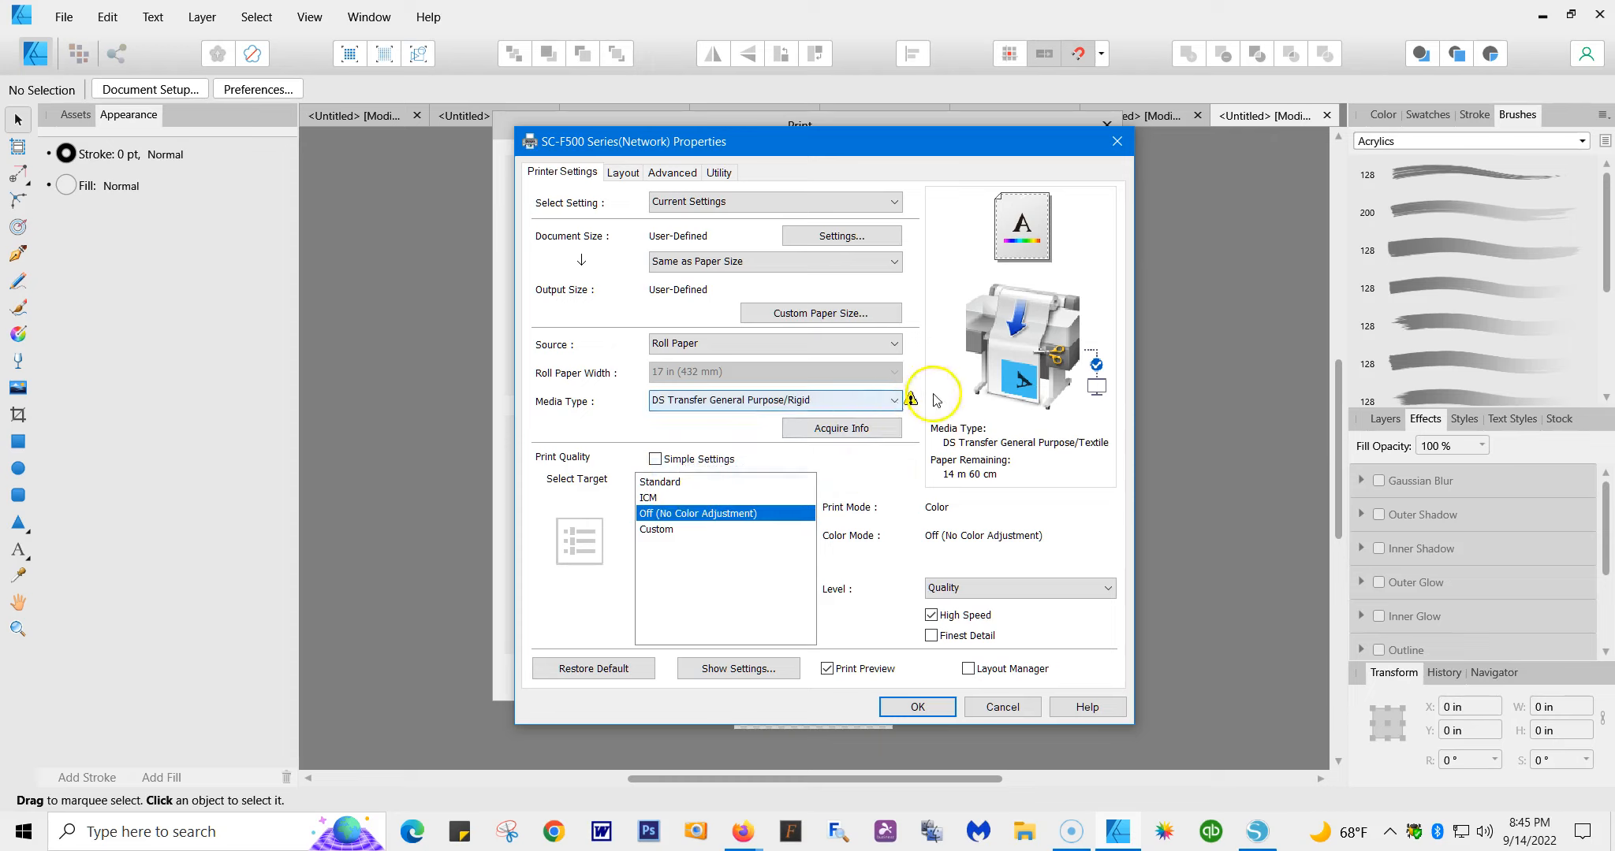
left_click(898, 401)
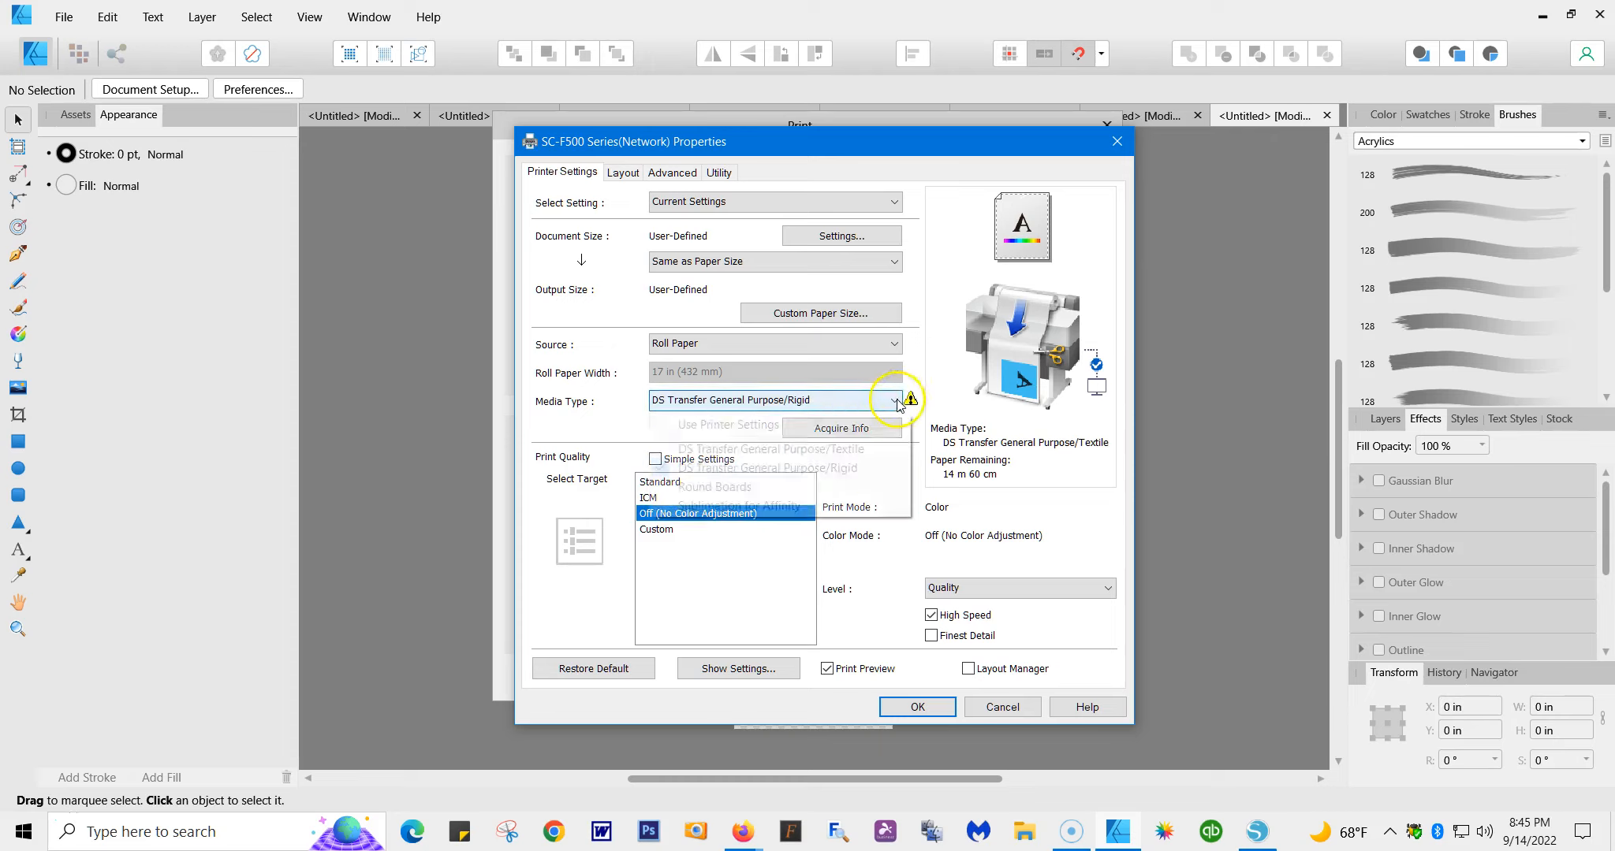
left_click(826, 449)
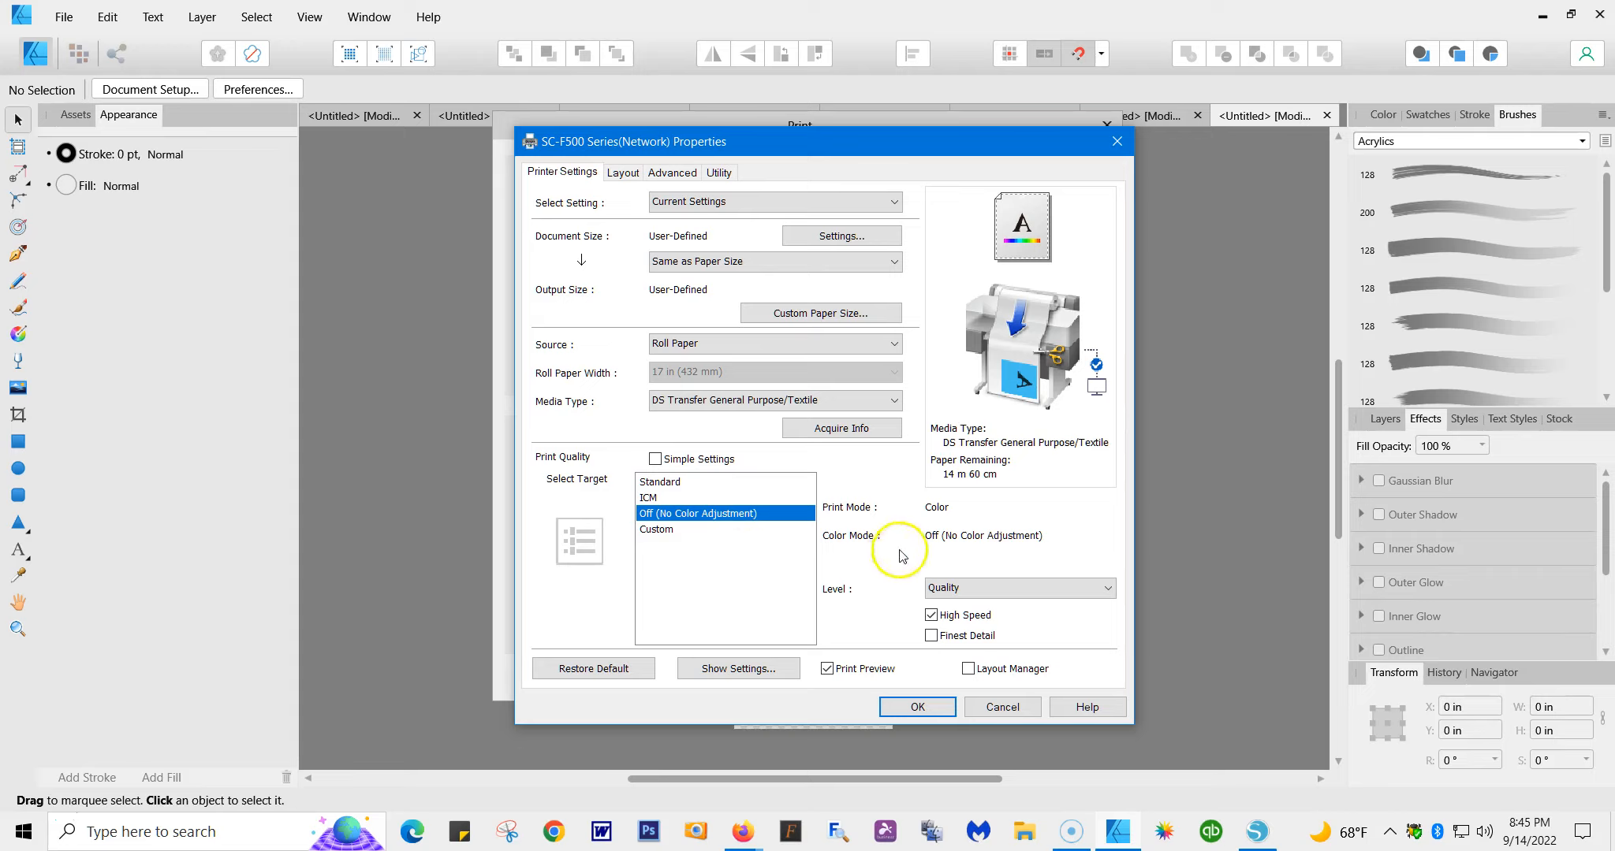
Step: Set the print quality level to Max Quality and enable Finest Detail
left_click(1110, 588)
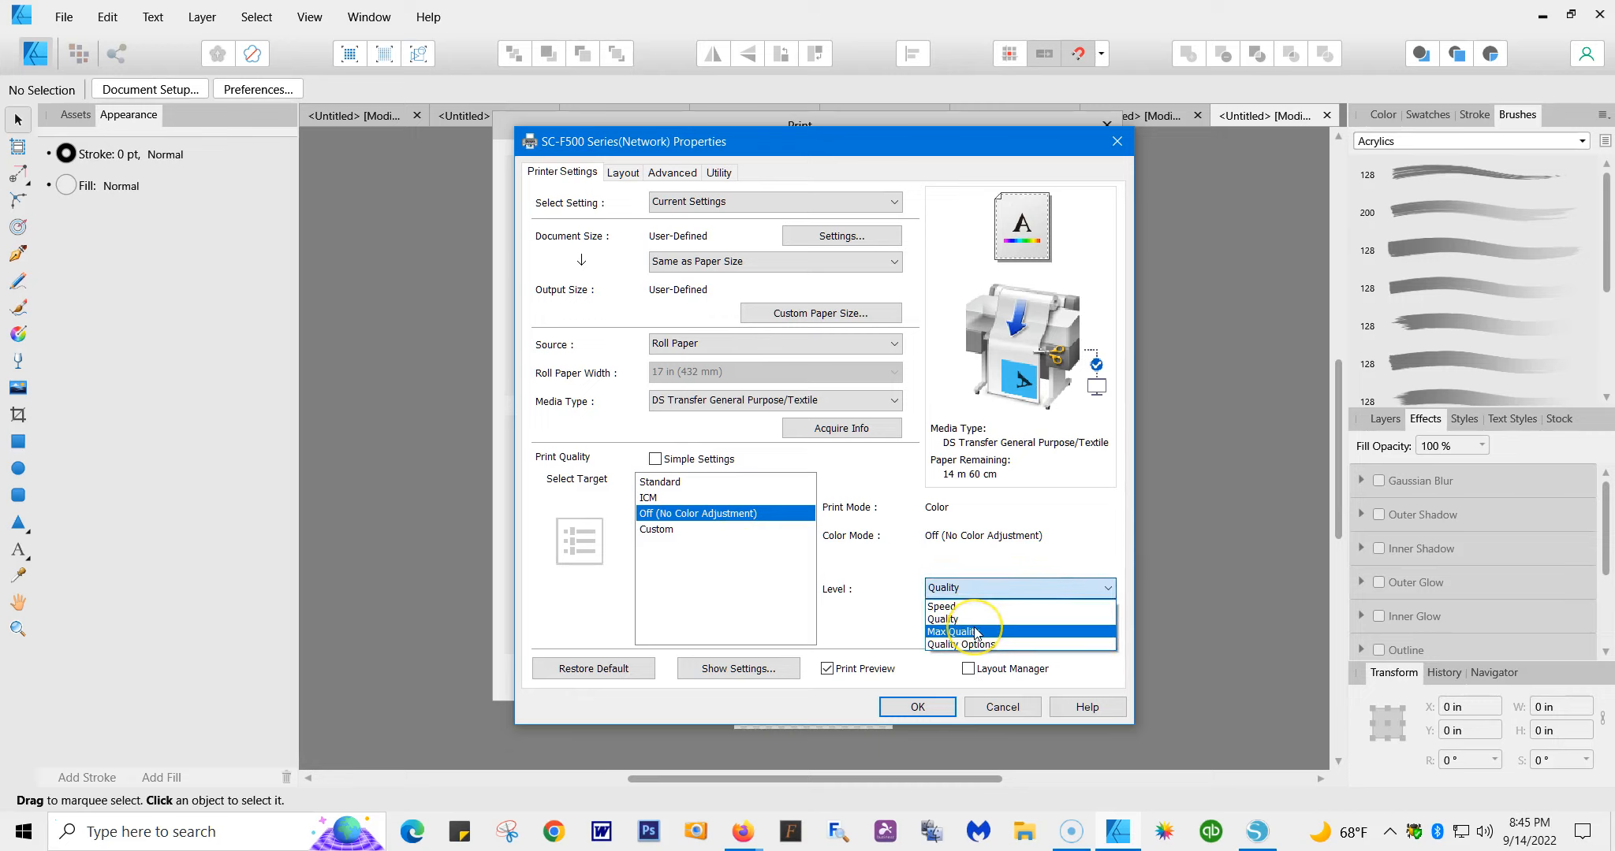
left_click(973, 633)
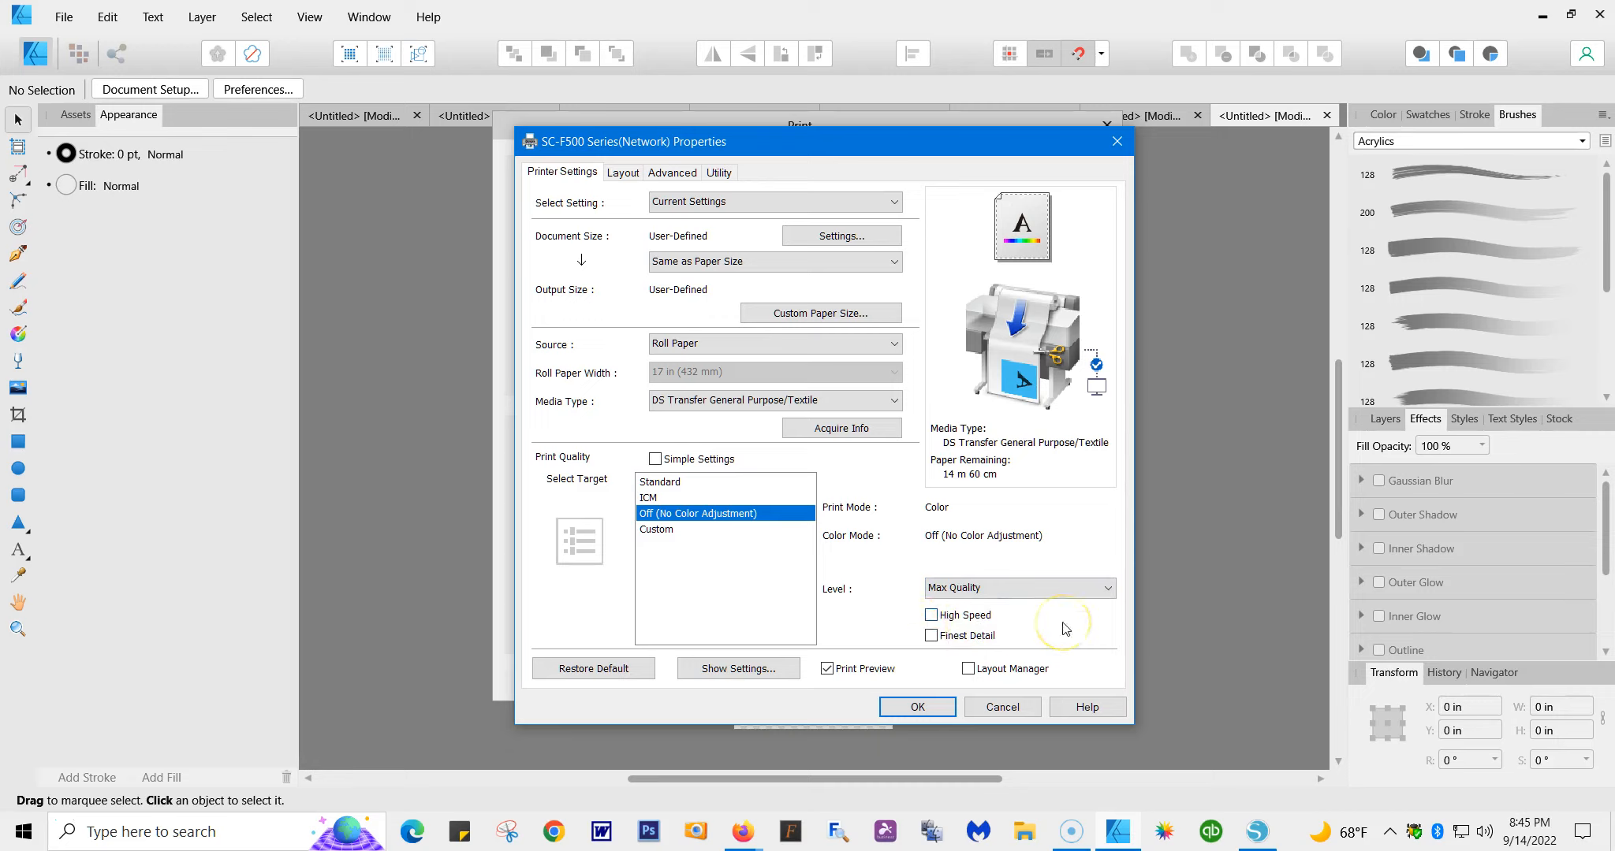
left_click(931, 636)
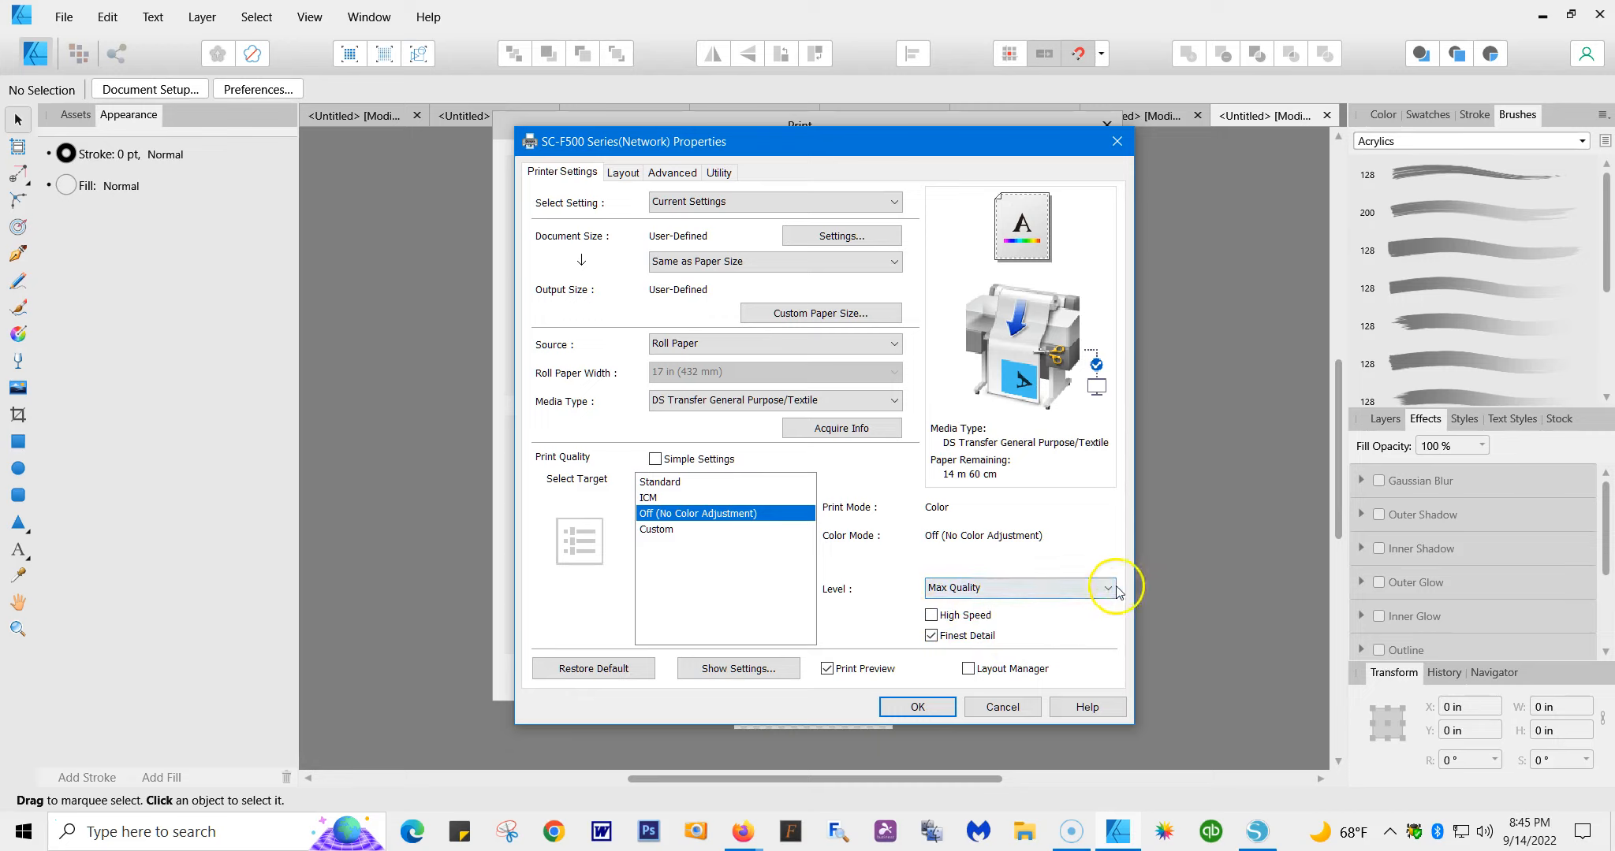
left_click(931, 635)
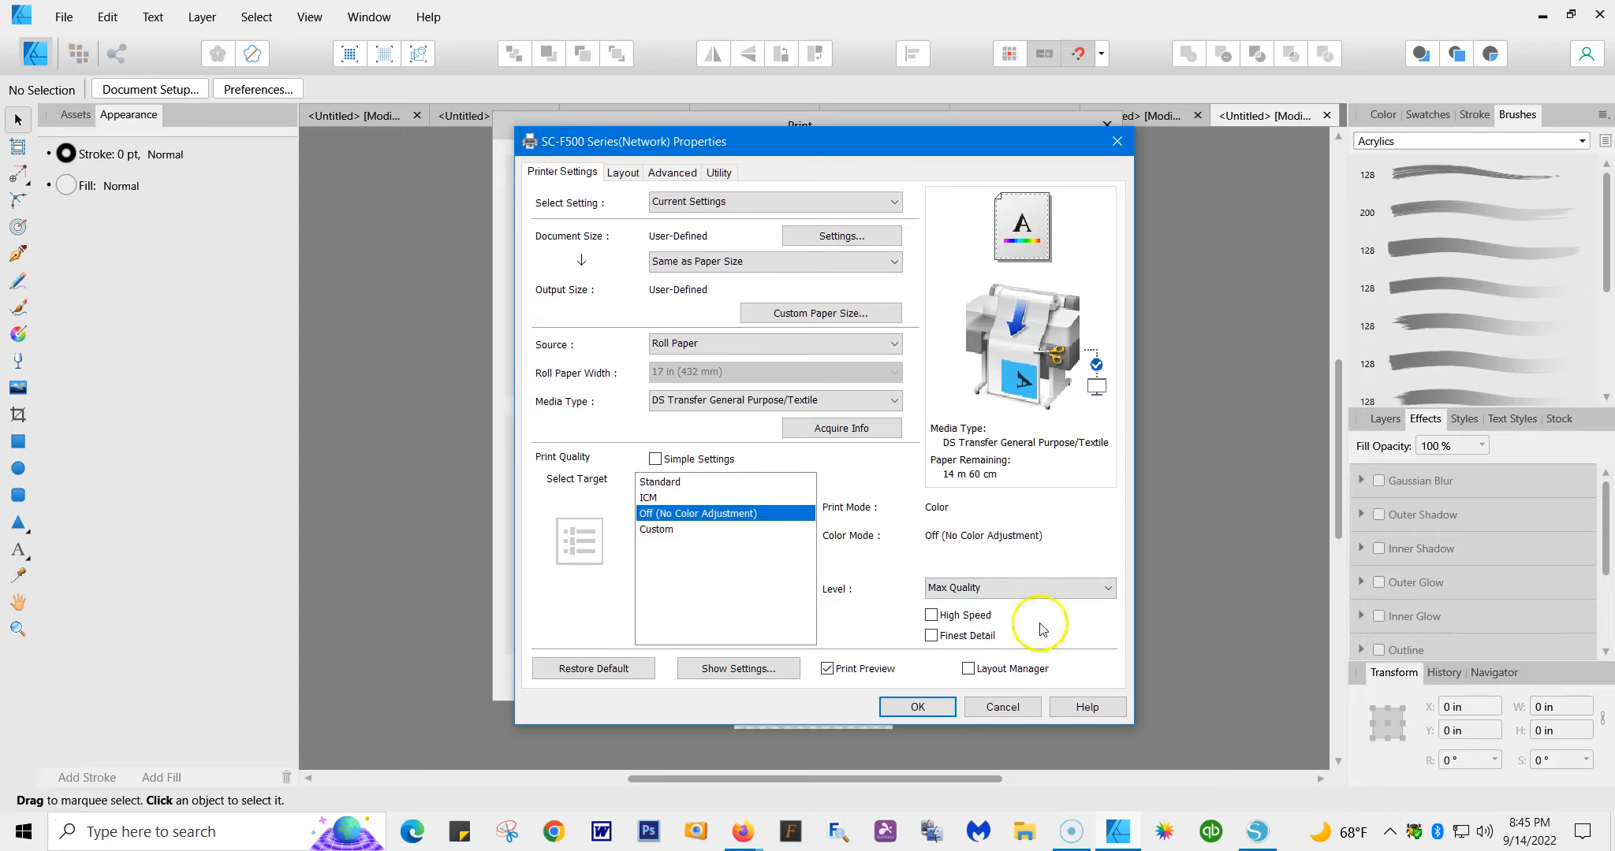
left_click(932, 636)
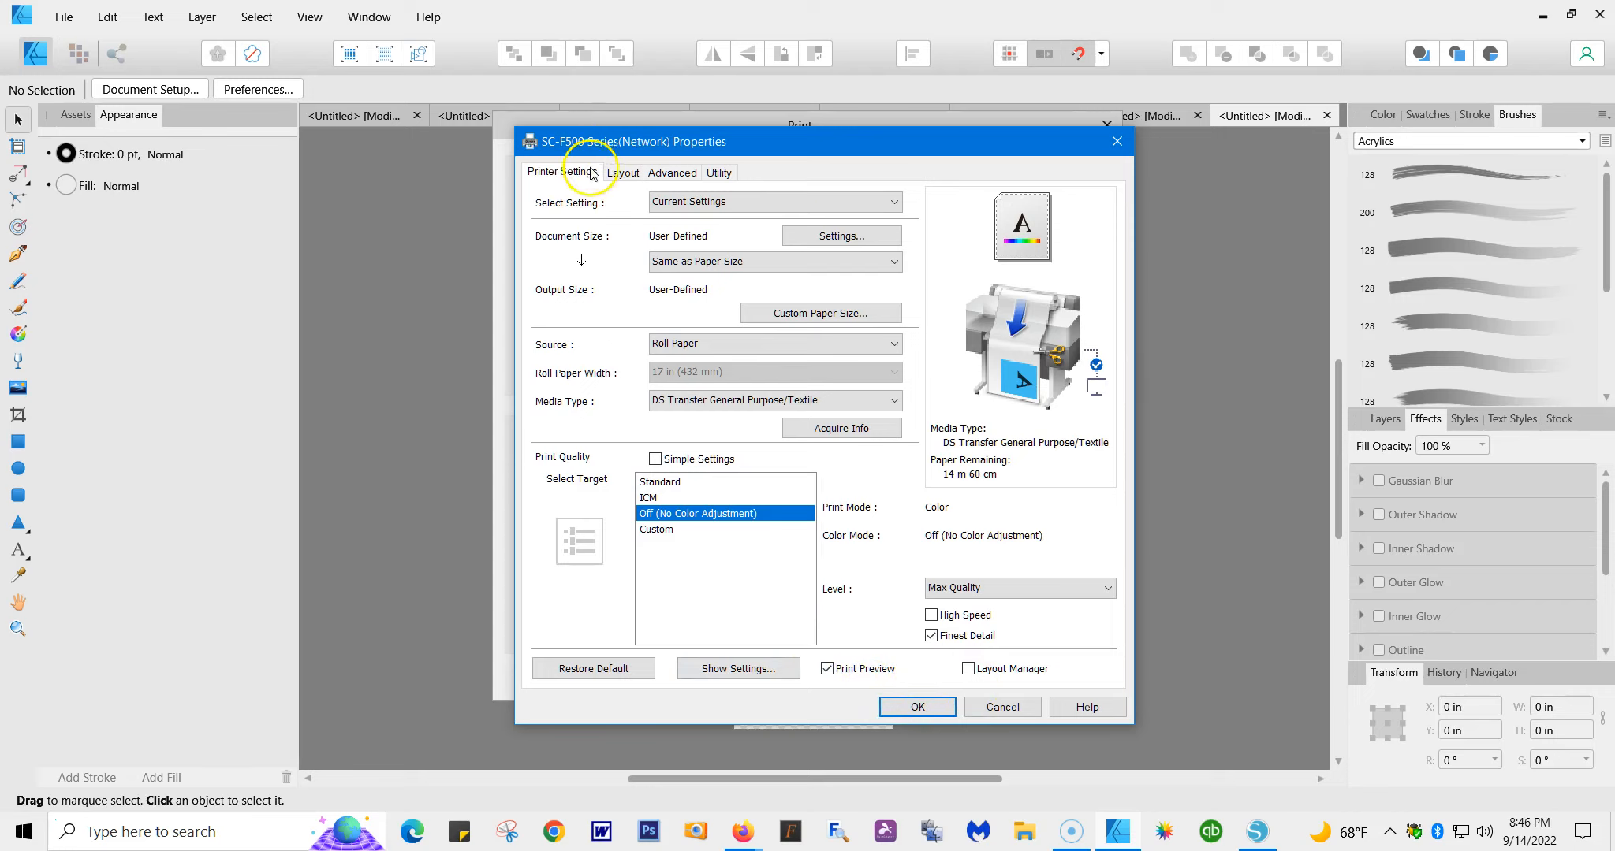
Step: Keep Save Roll Paper enabled in the advanced roll paper options and accept the printer properties
left_click(672, 172)
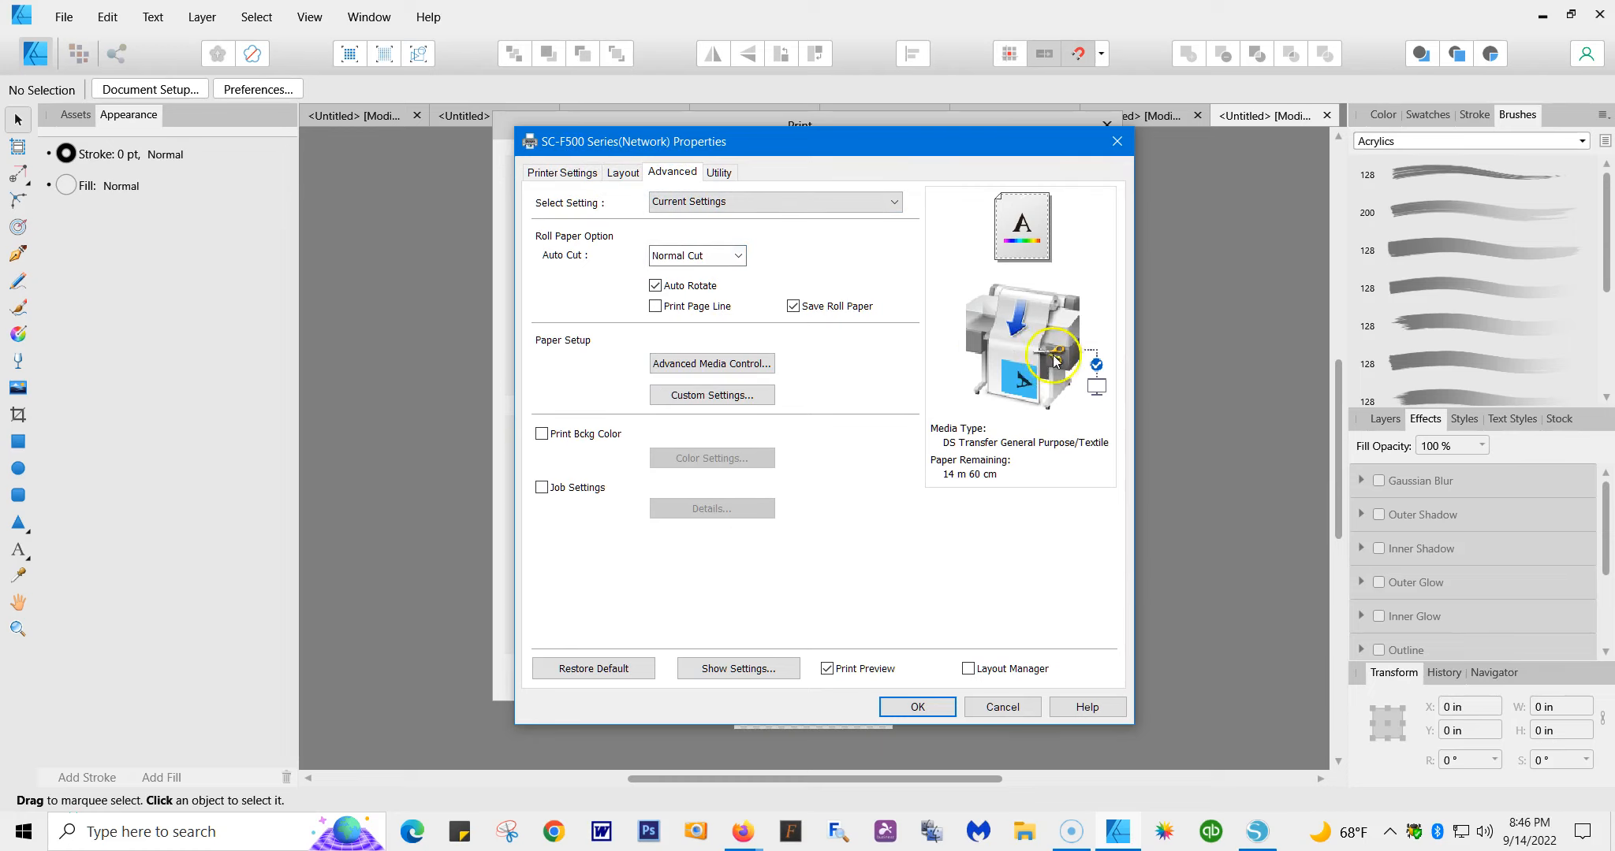
left_click(795, 307)
left_click(794, 308)
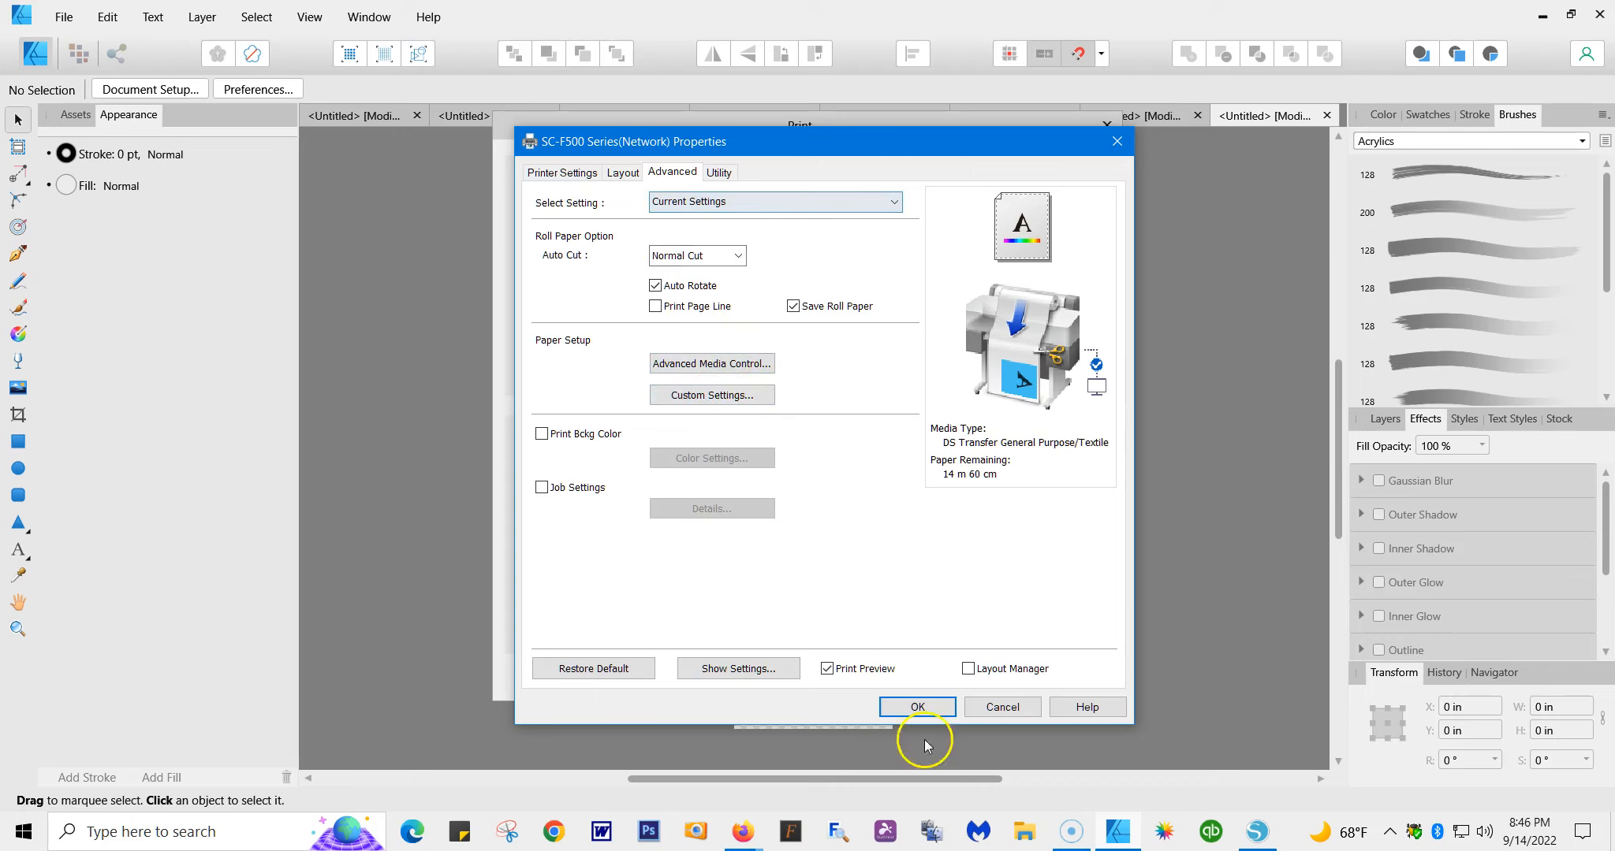
left_click(919, 708)
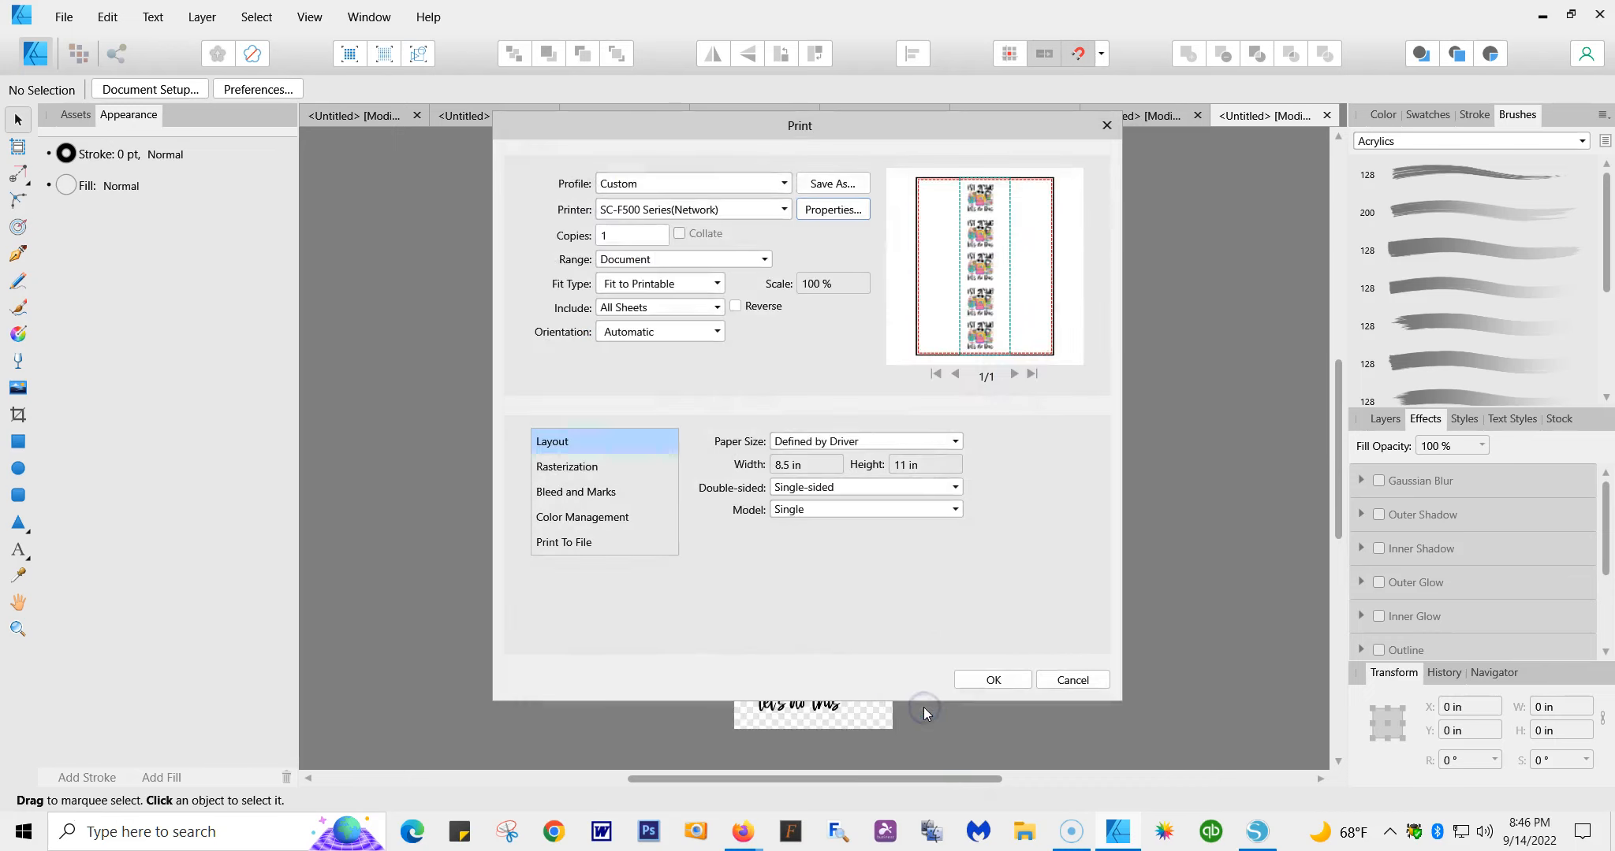
Step: Review the rasterization and bleed options, and set the printer color profile to Epson SC-F500 General Purpose/Textile
left_click(567, 467)
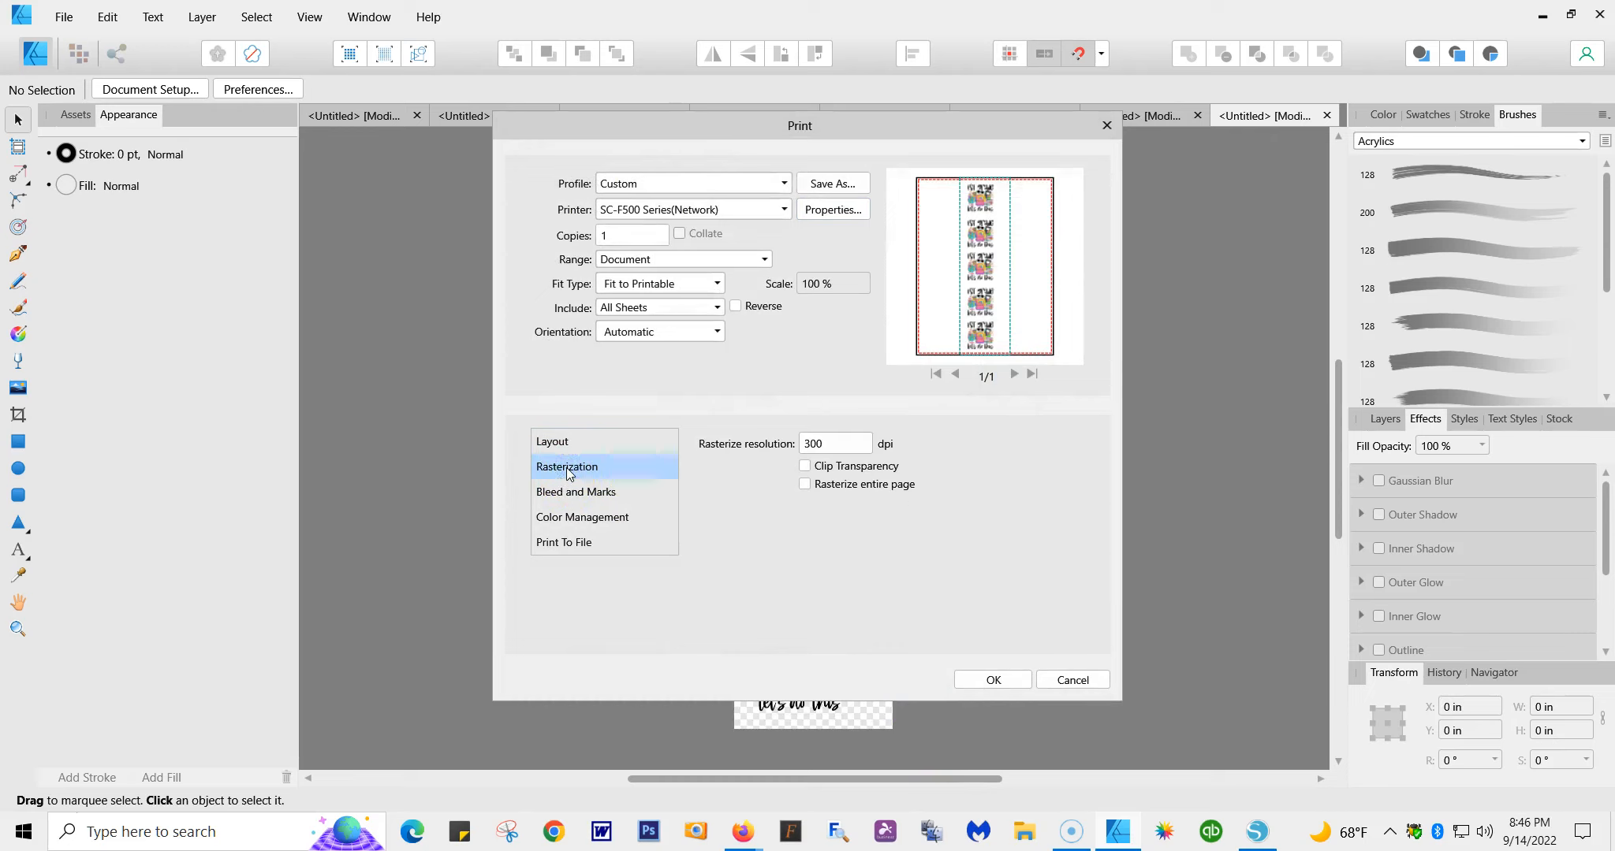
left_click(609, 495)
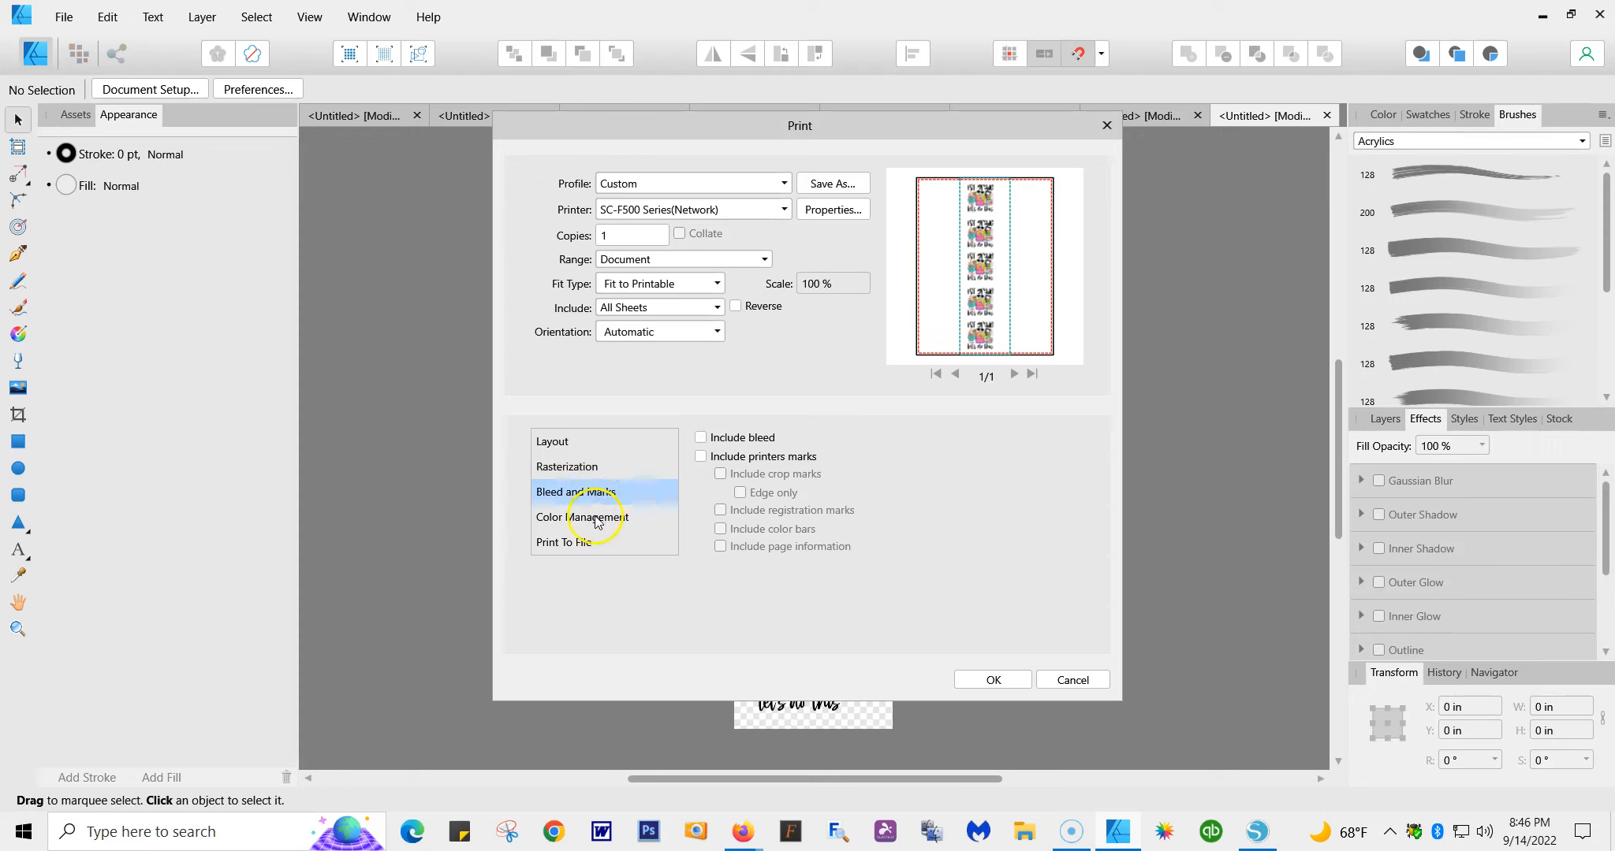
left_click(596, 520)
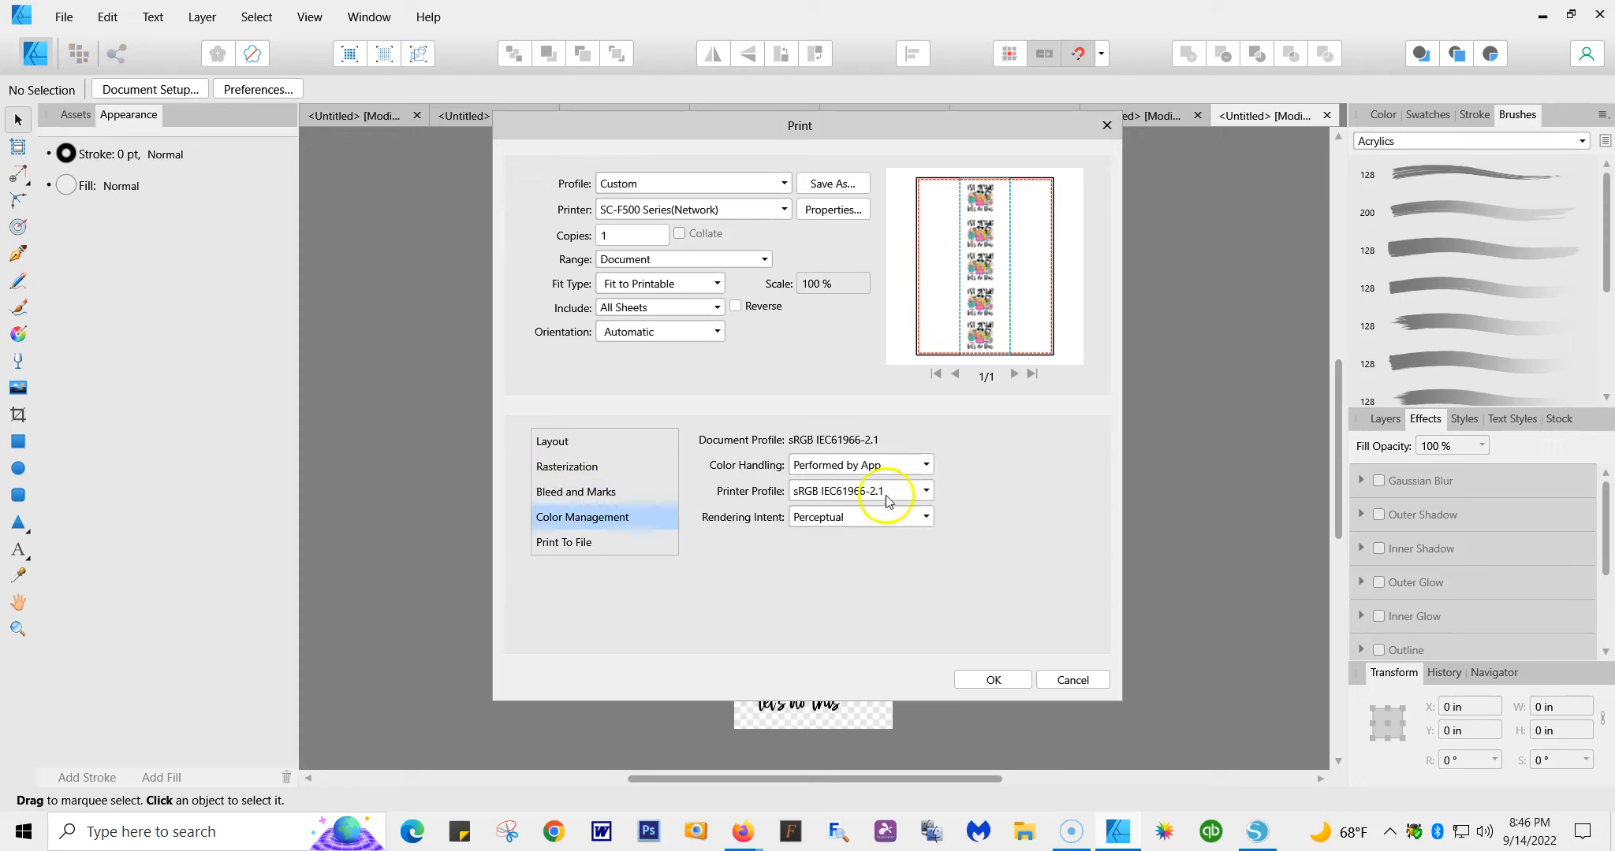
left_click(926, 491)
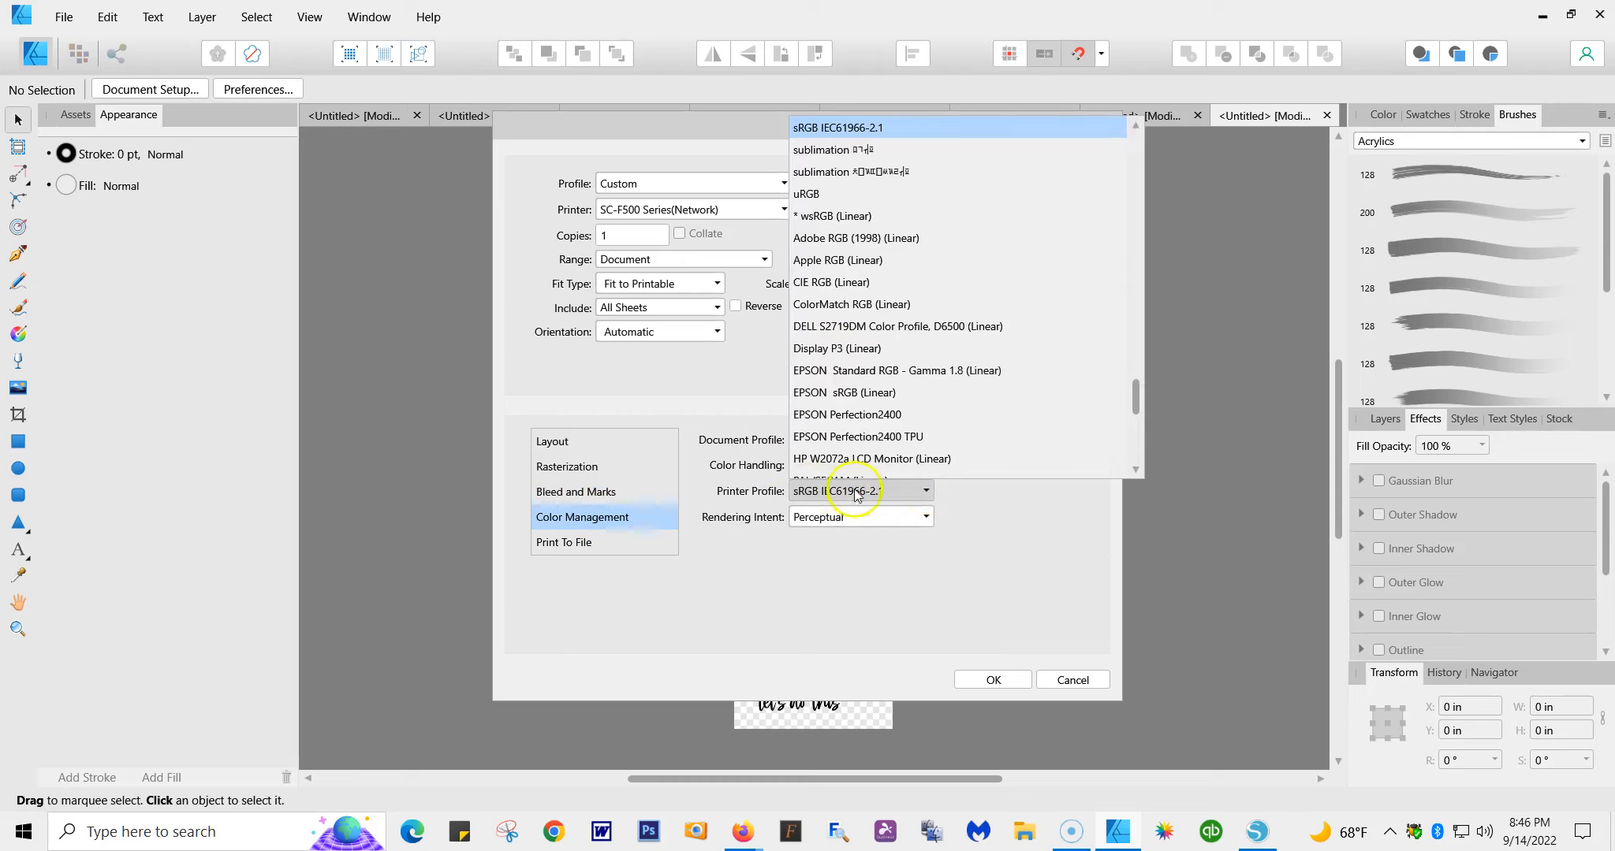
scroll(958, 264, "down", 1)
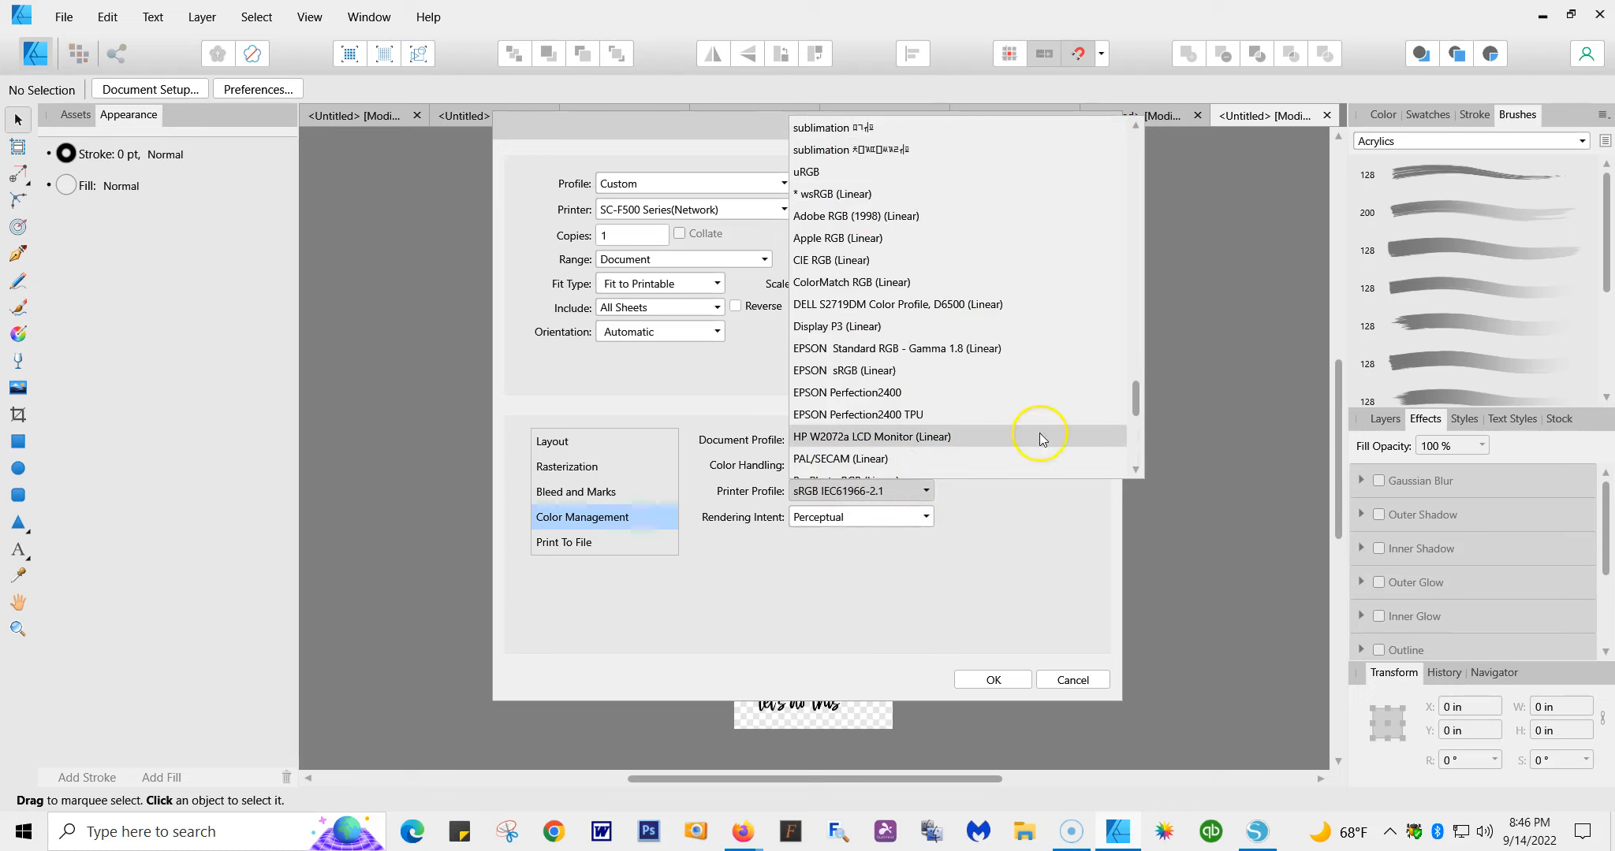
left_click_drag(1136, 398, 1123, 349)
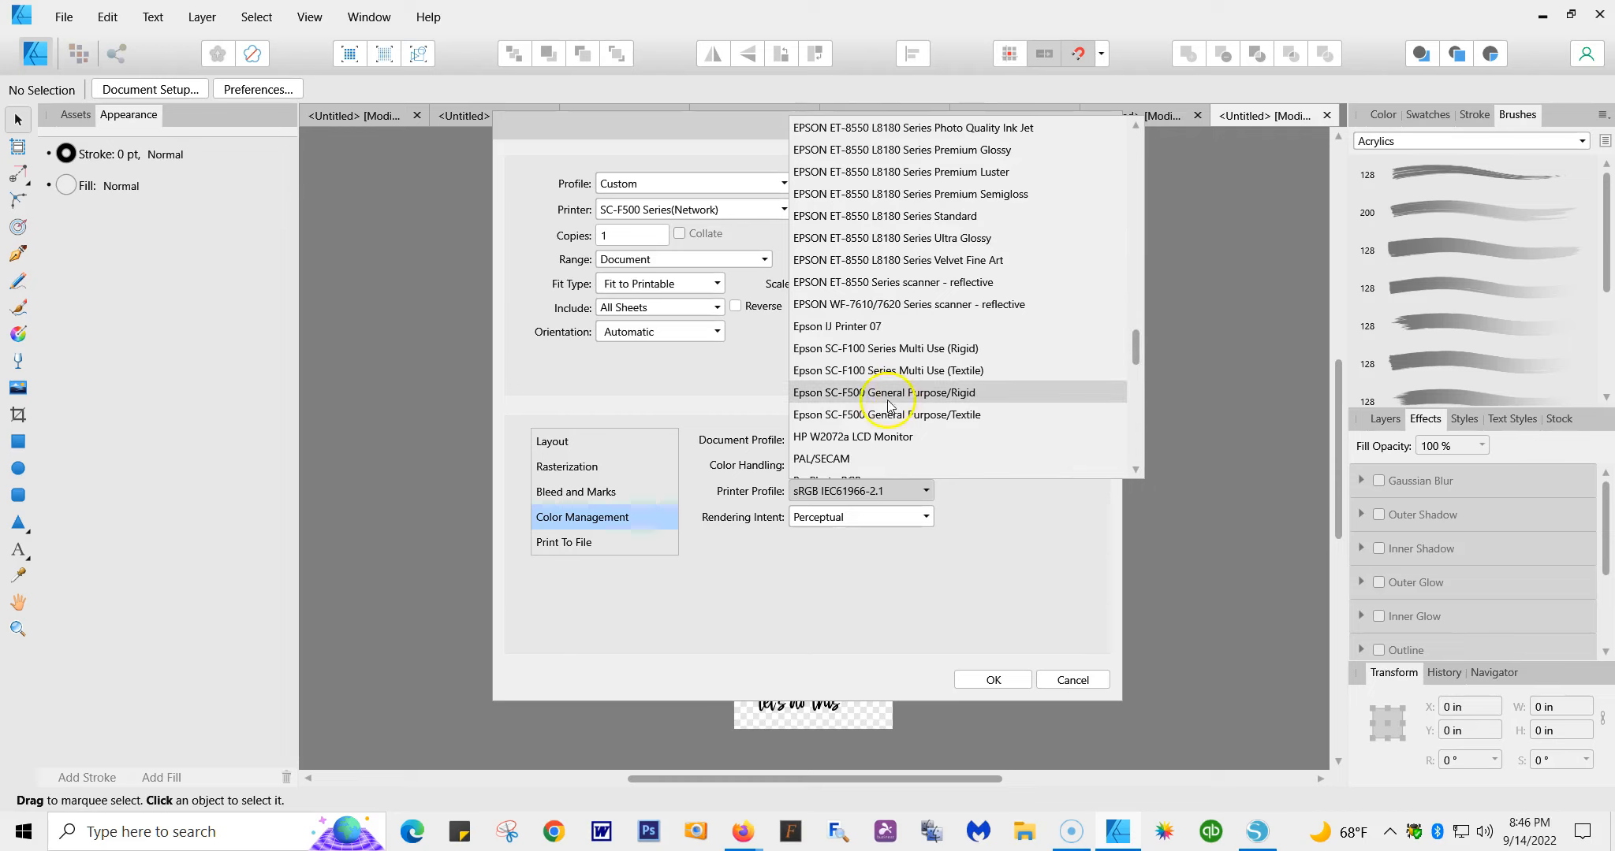
left_click(956, 416)
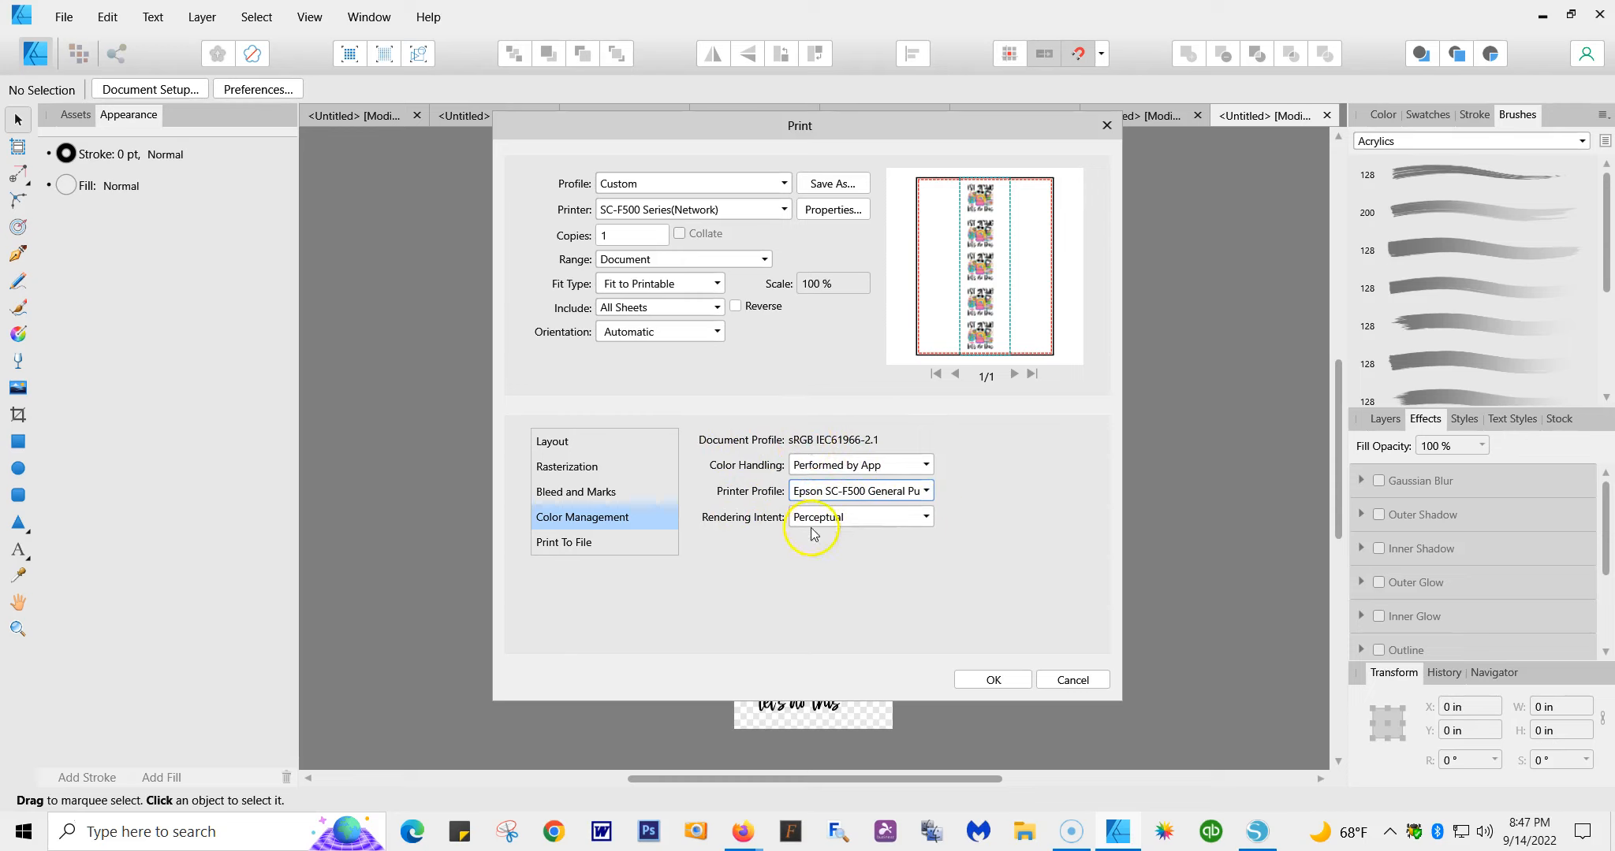
Step: Set the rendering intent to Relative Colorimetric in the print color management settings
left_click(928, 519)
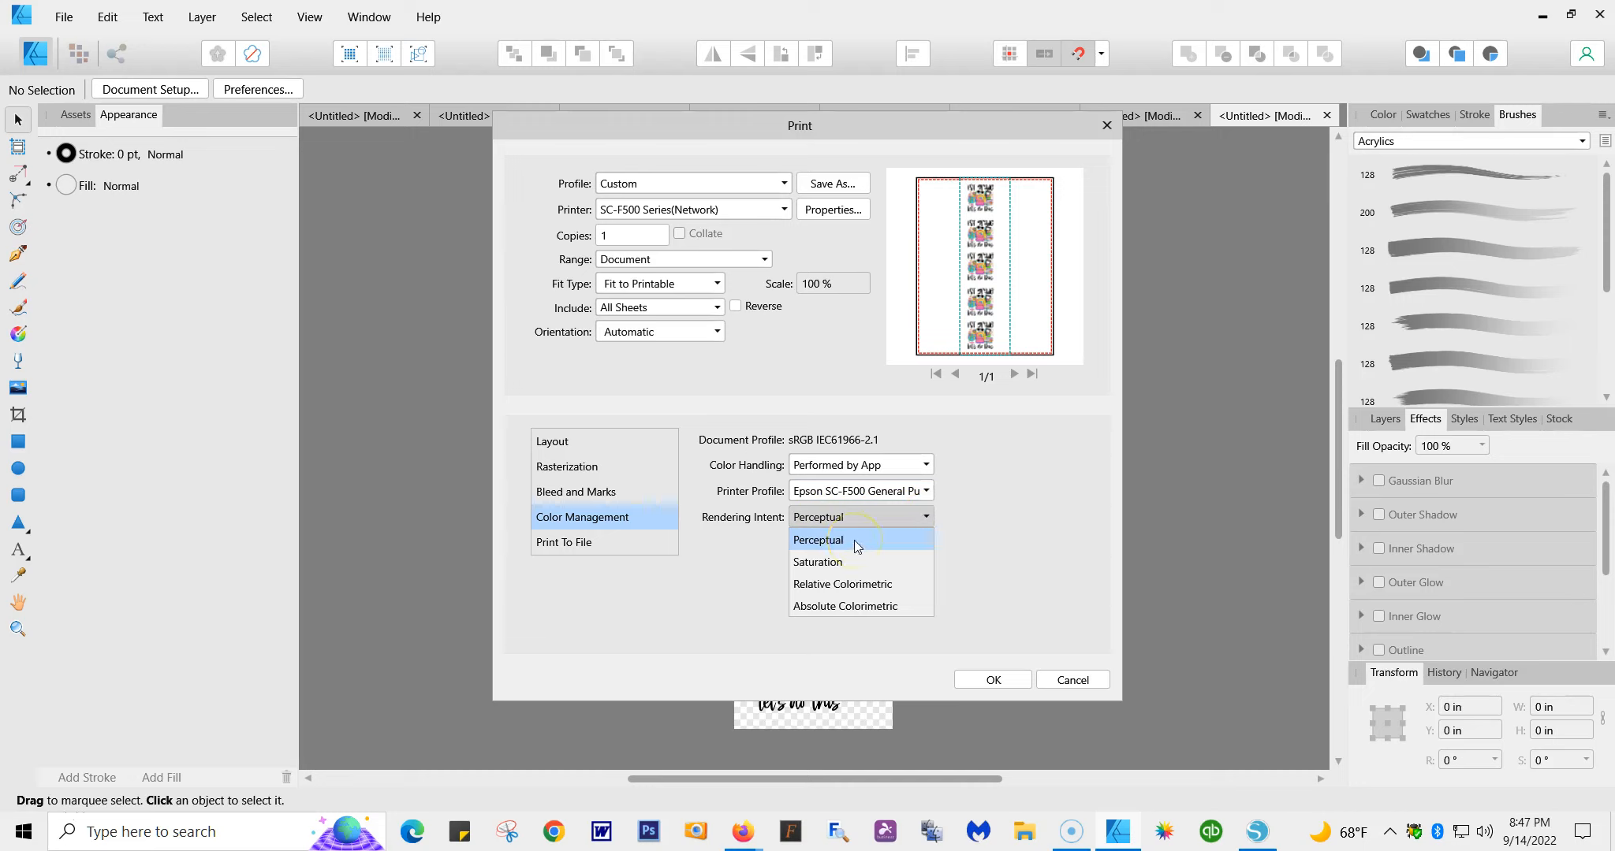
left_click(838, 587)
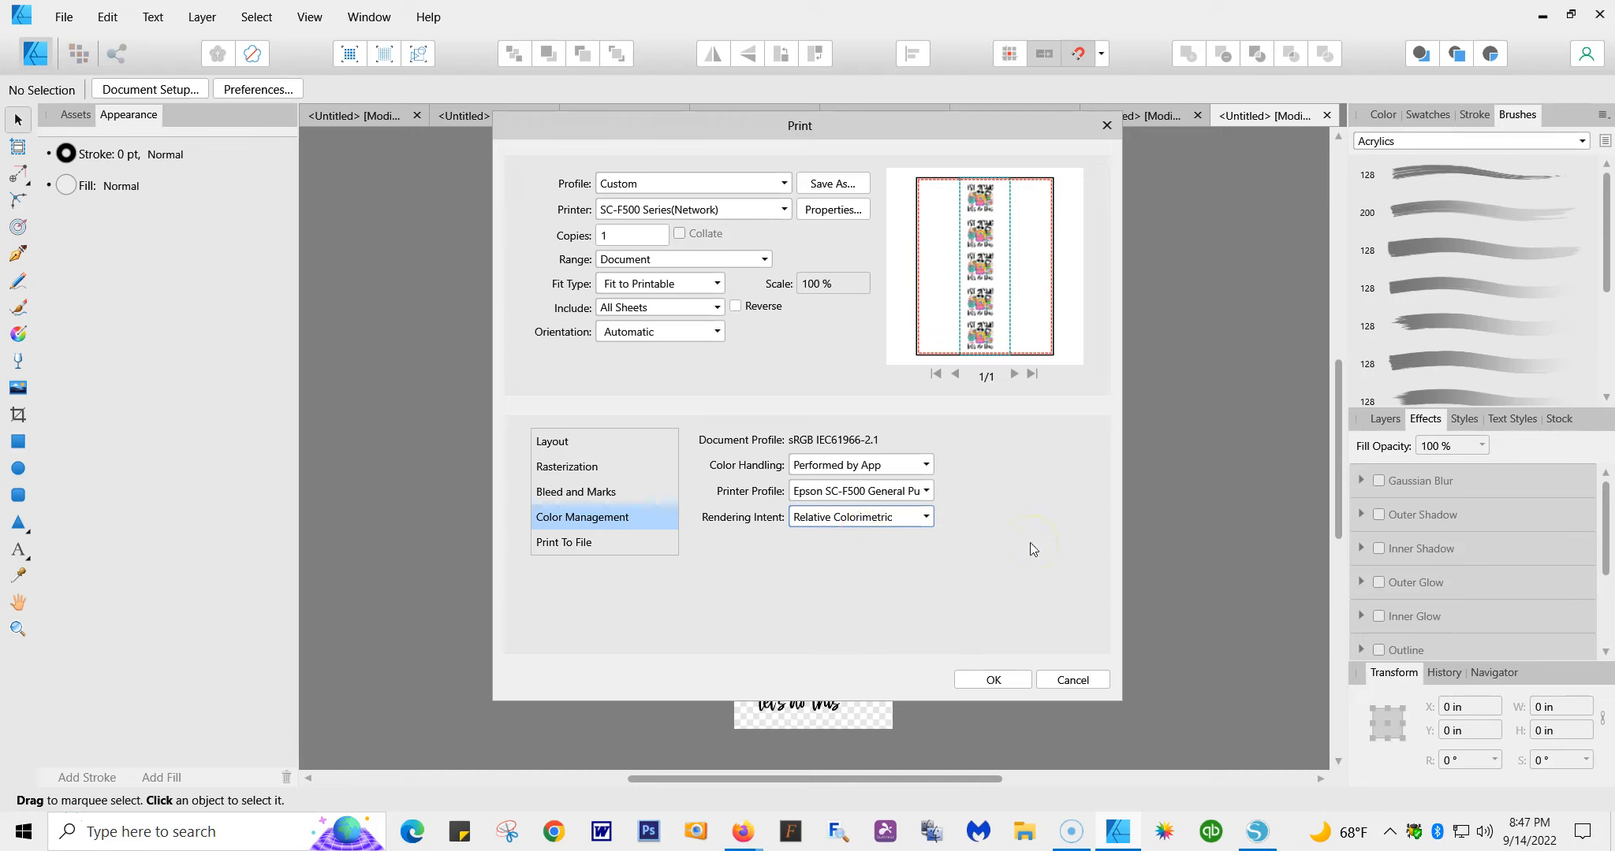
left_click(923, 518)
left_click(925, 521)
left_click(828, 584)
Step: Check the print-to-file and color management settings, and close the print dialog without printing
left_click(586, 544)
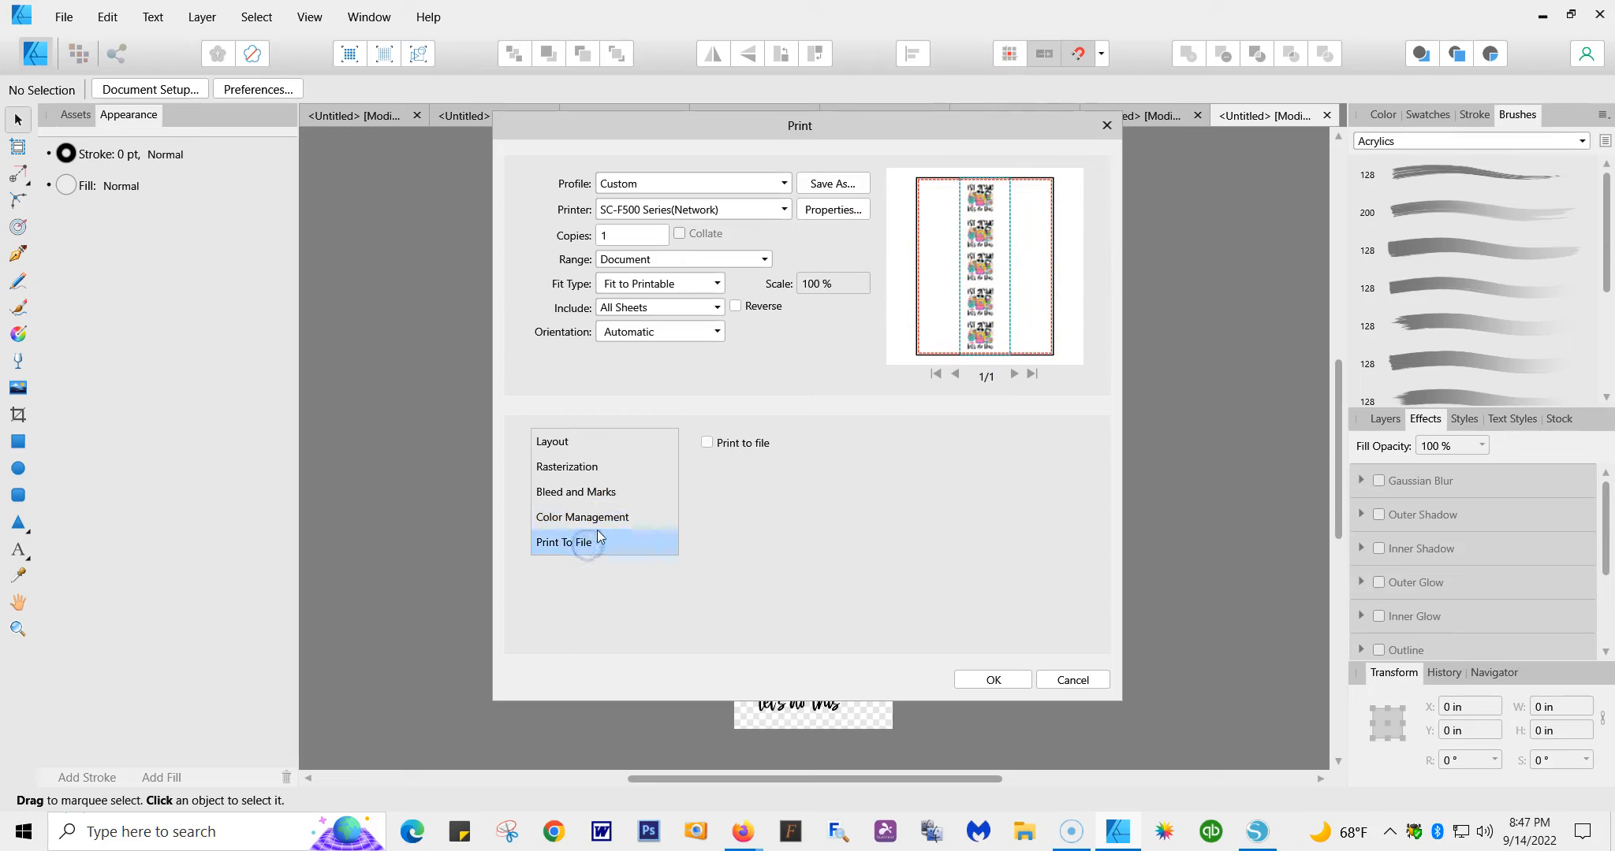
left_click(599, 521)
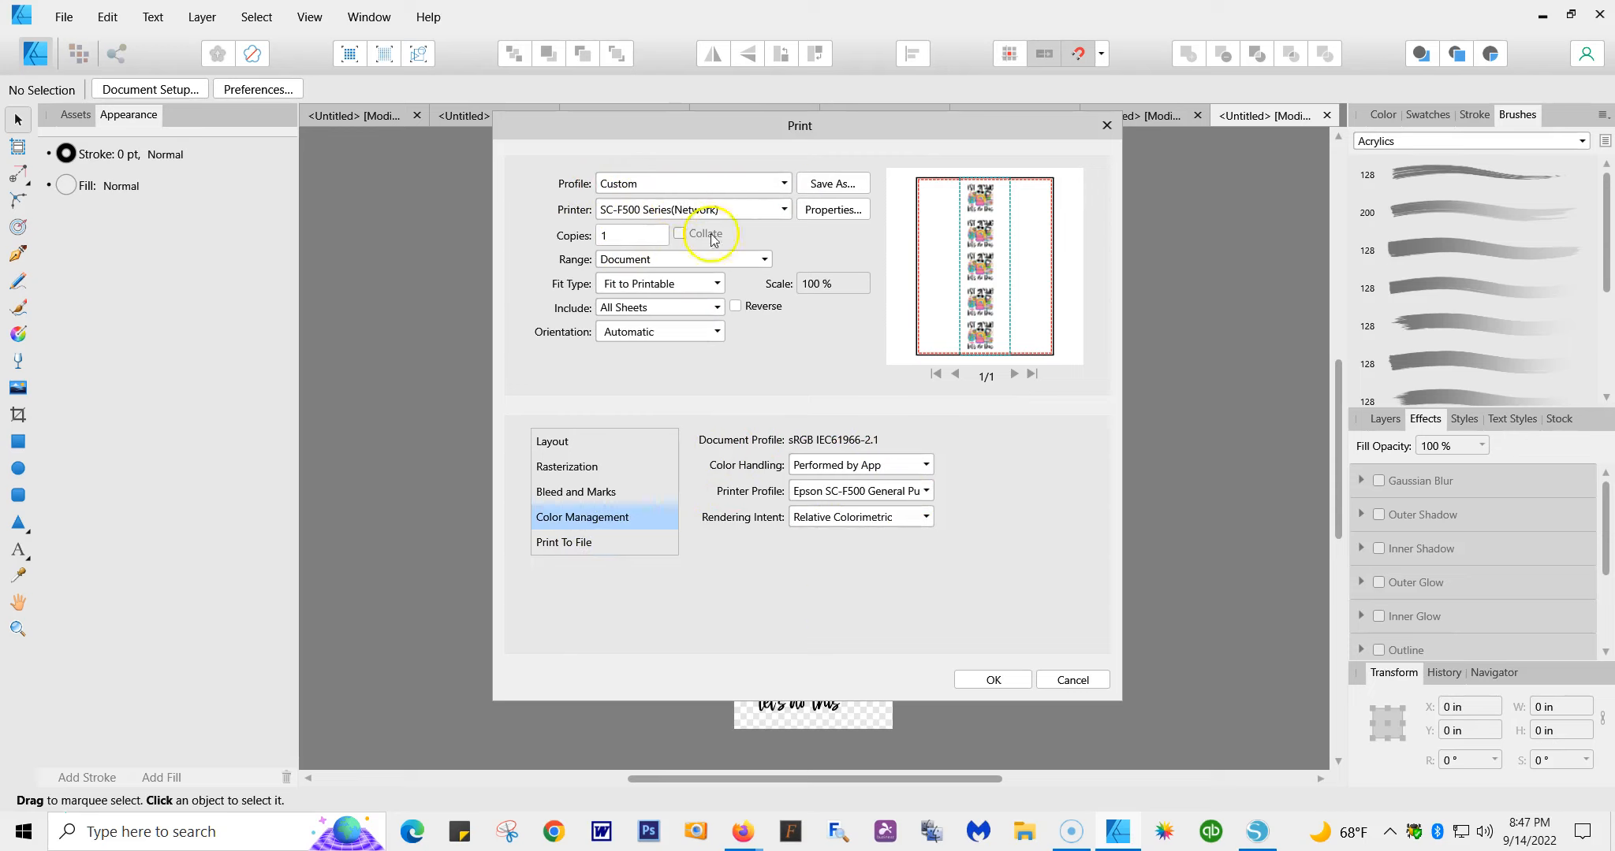
left_click(987, 683)
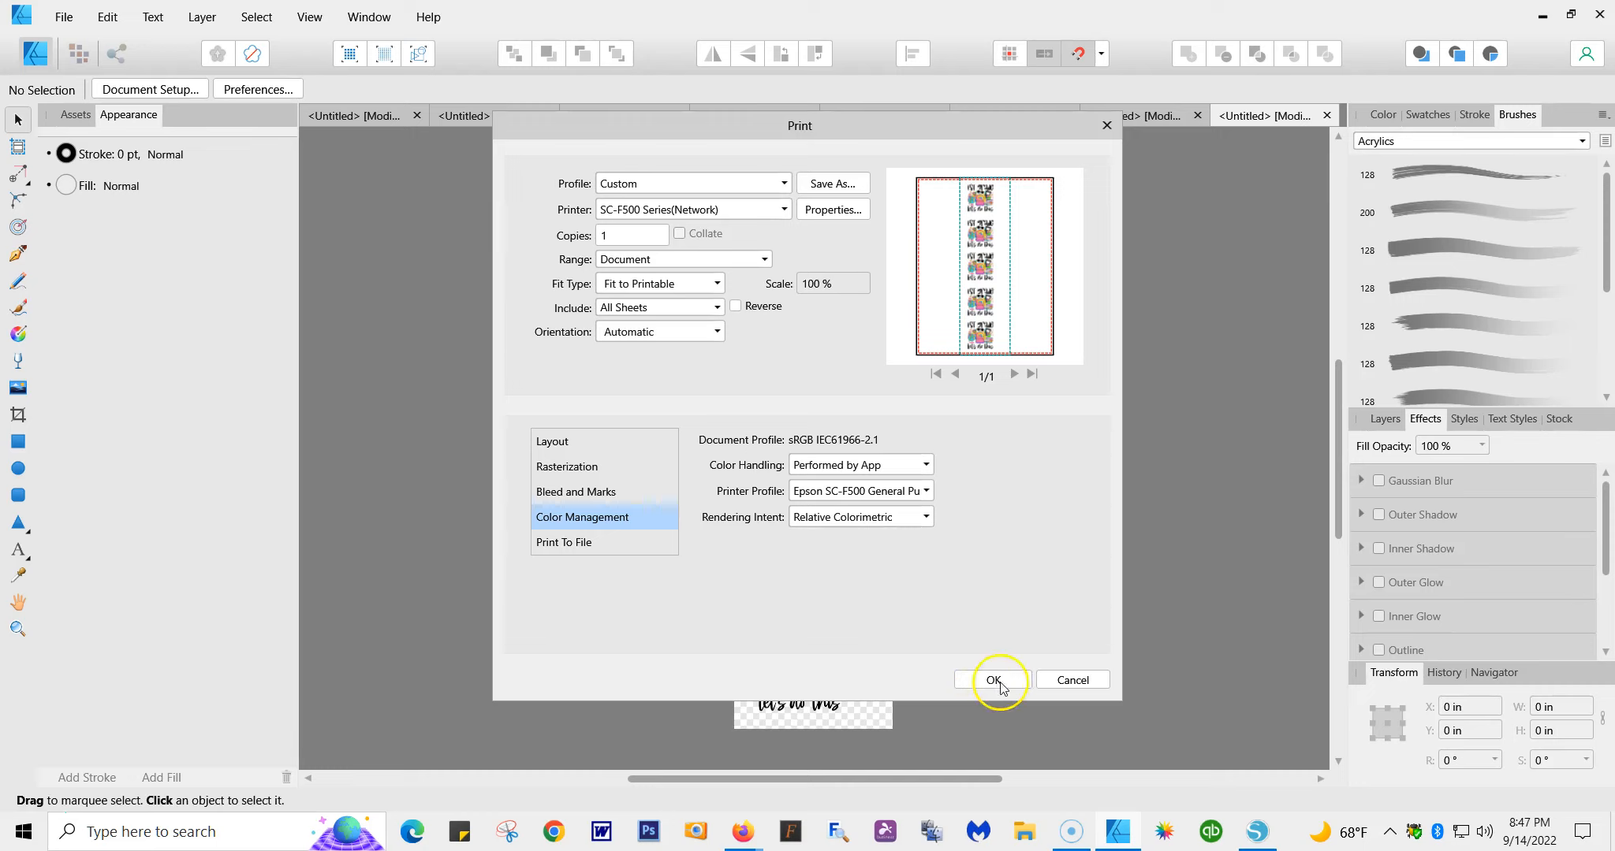
left_click(1059, 686)
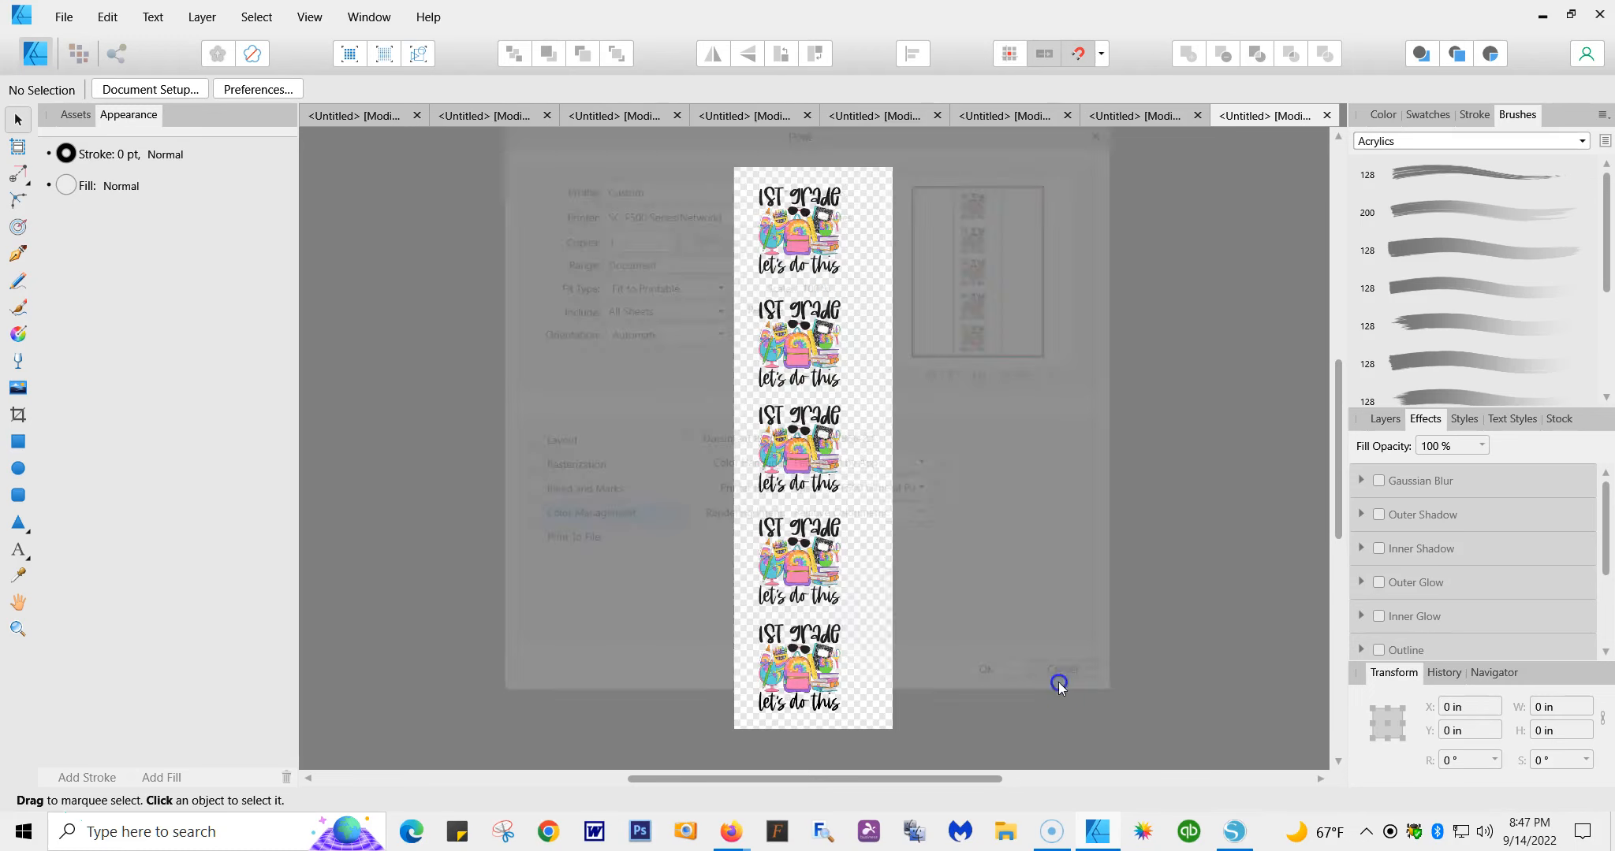